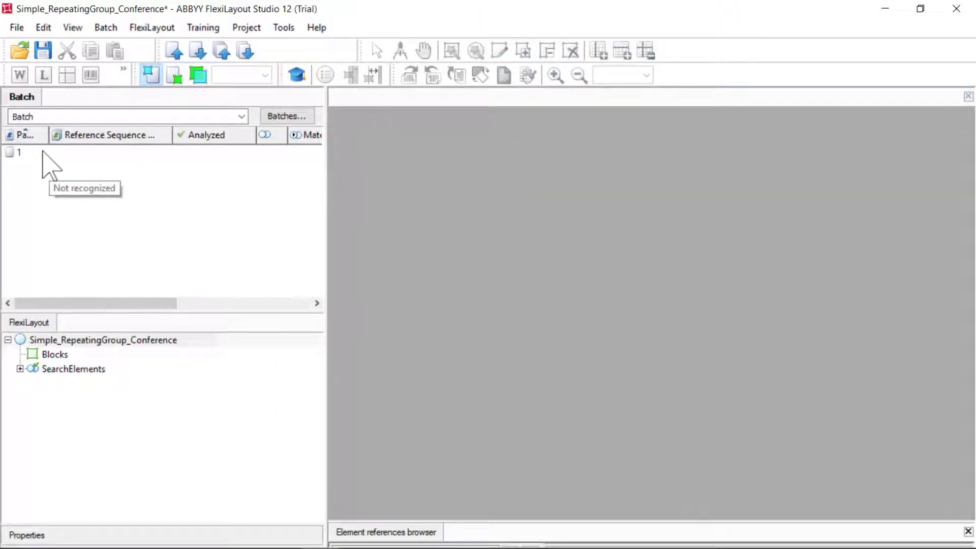
Pre-recognize page 1 of the batch.
{"action": "left_click", "coordinate": [42, 152]}
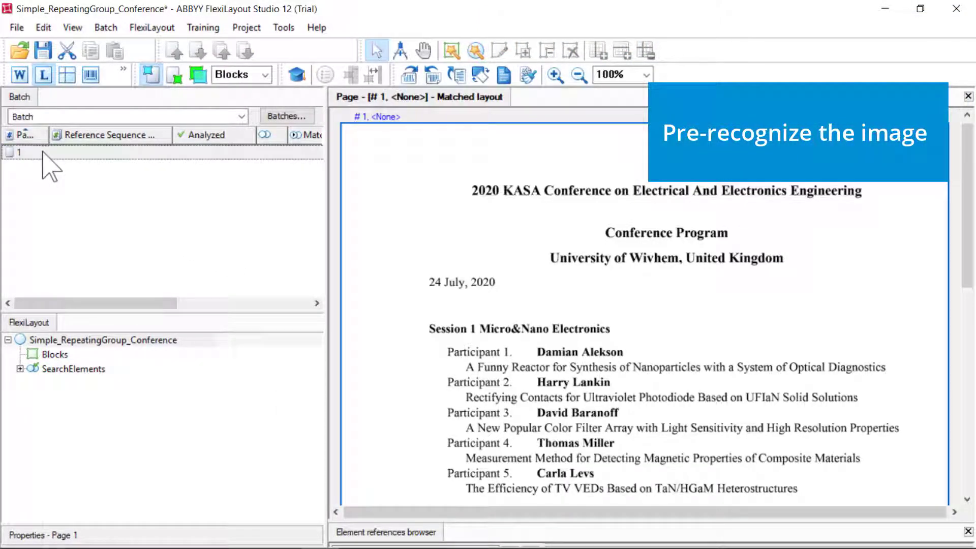
{"action": "right_click", "coordinate": [49, 167]}
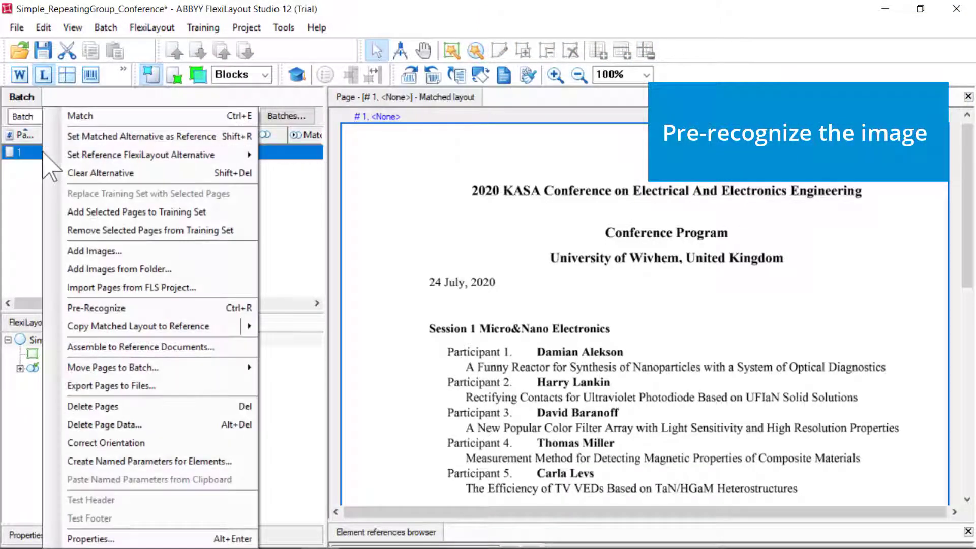
{"action": "left_click", "coordinate": [130, 307]}
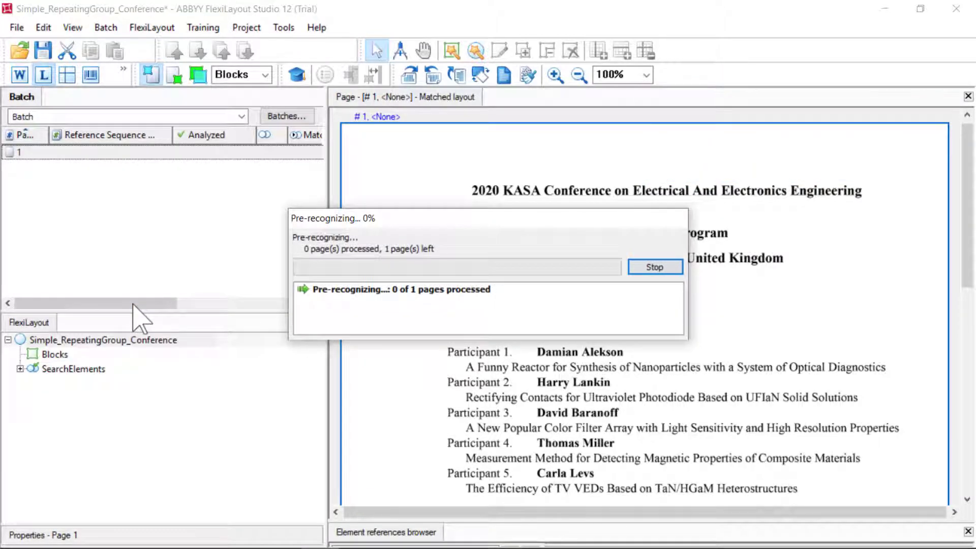
Disable the Footer group under SearchElements.
{"action": "left_click", "coordinate": [21, 369]}
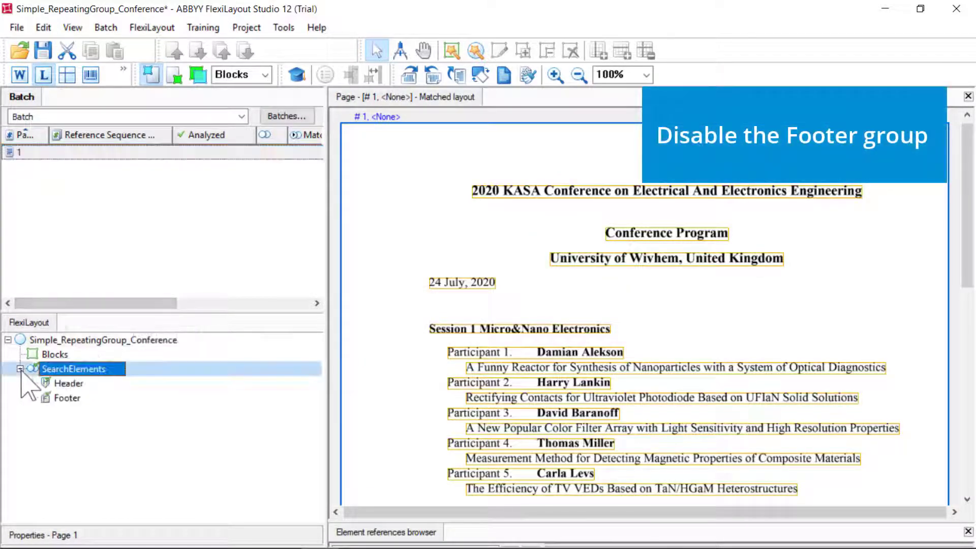
{"action": "right_click", "coordinate": [59, 399]}
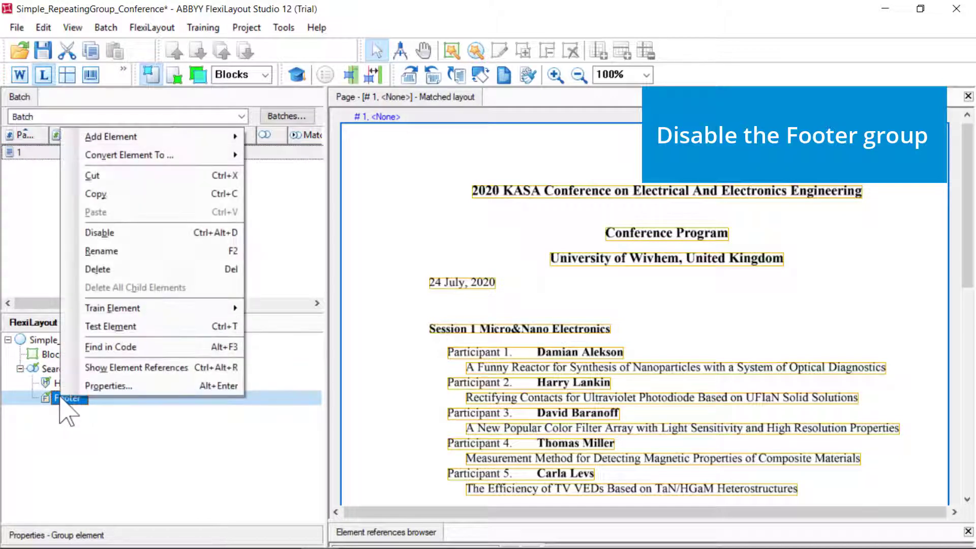
{"action": "left_click", "coordinate": [136, 233]}
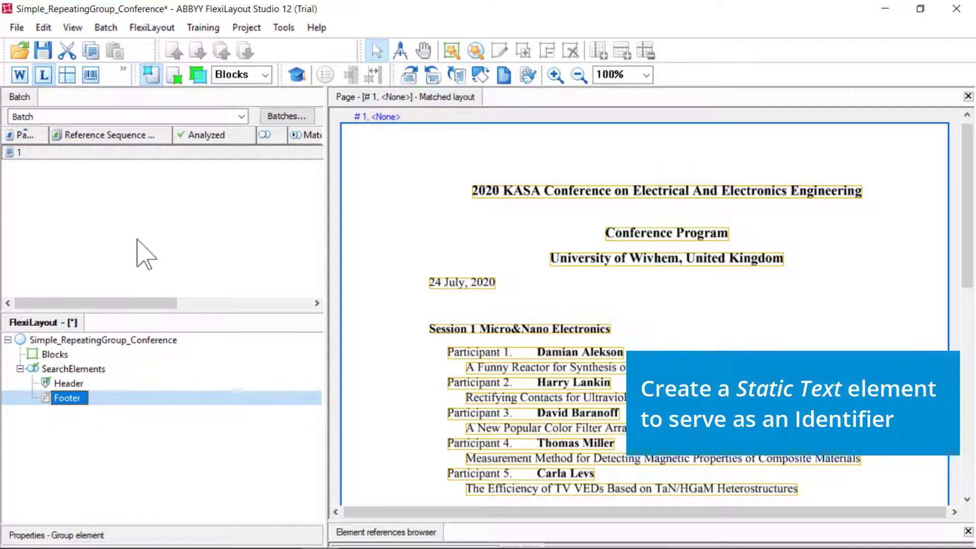
Add a Static Text element named kwConference to the Header group and make it a required element.
{"action": "right_click", "coordinate": [71, 385]}
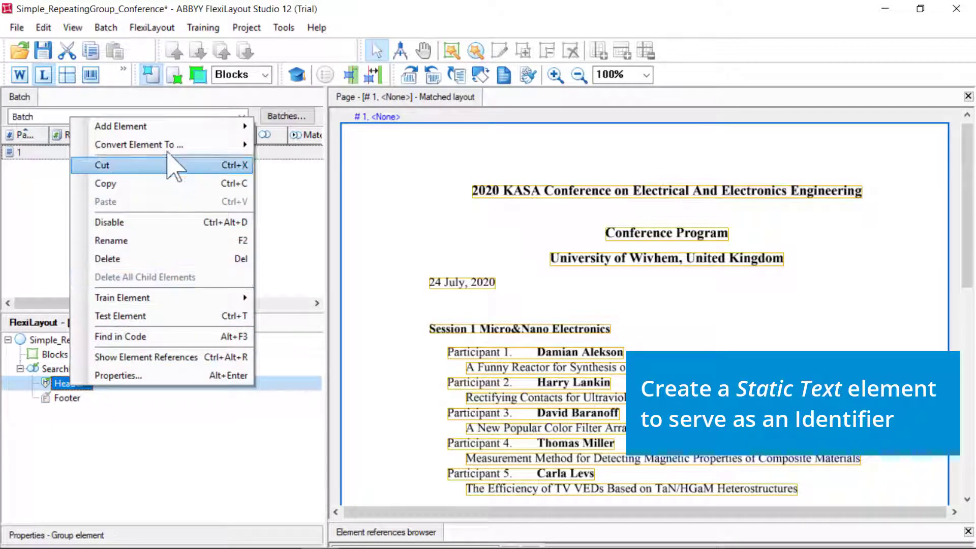
{"action": "mouse_move", "coordinate": [195, 130]}
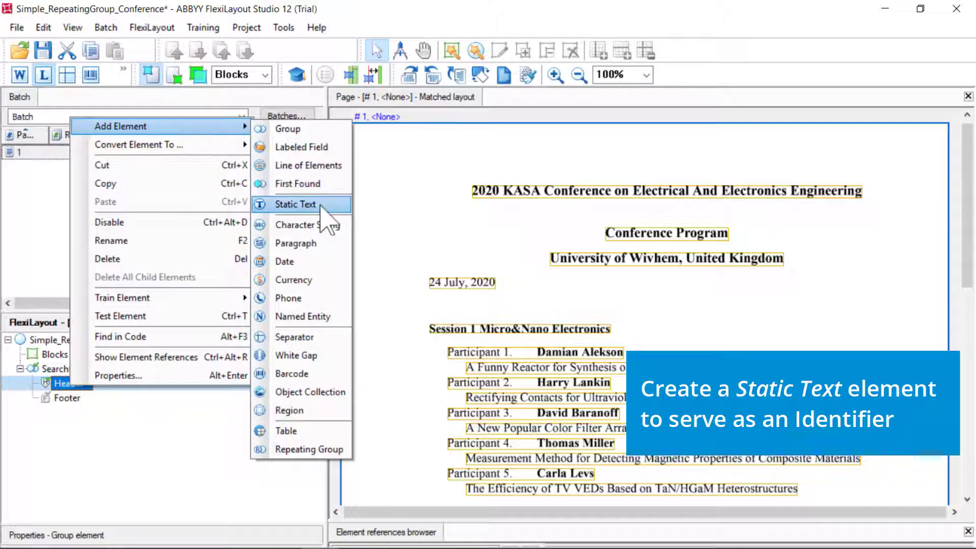
{"action": "left_click", "coordinate": [296, 204]}
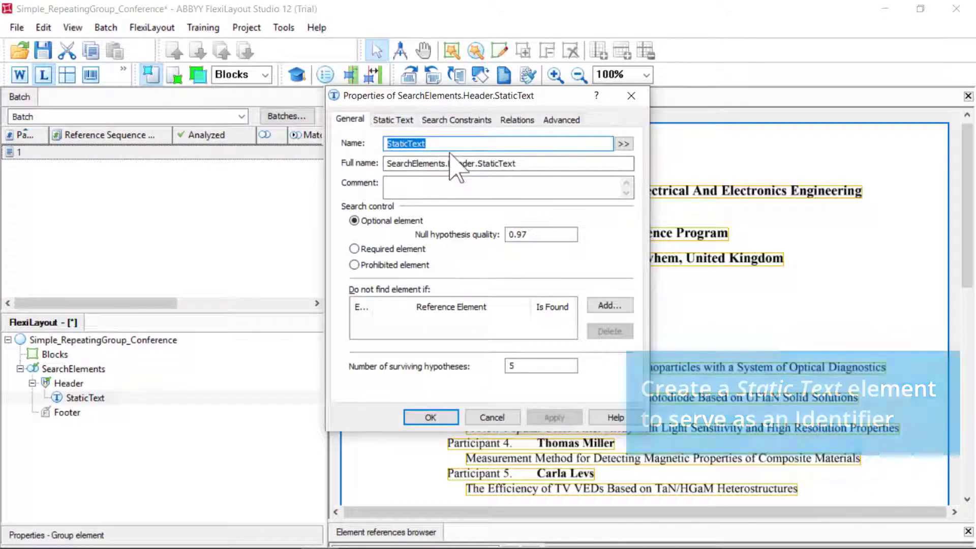
{"action": "key", "text": "BackSpace"}
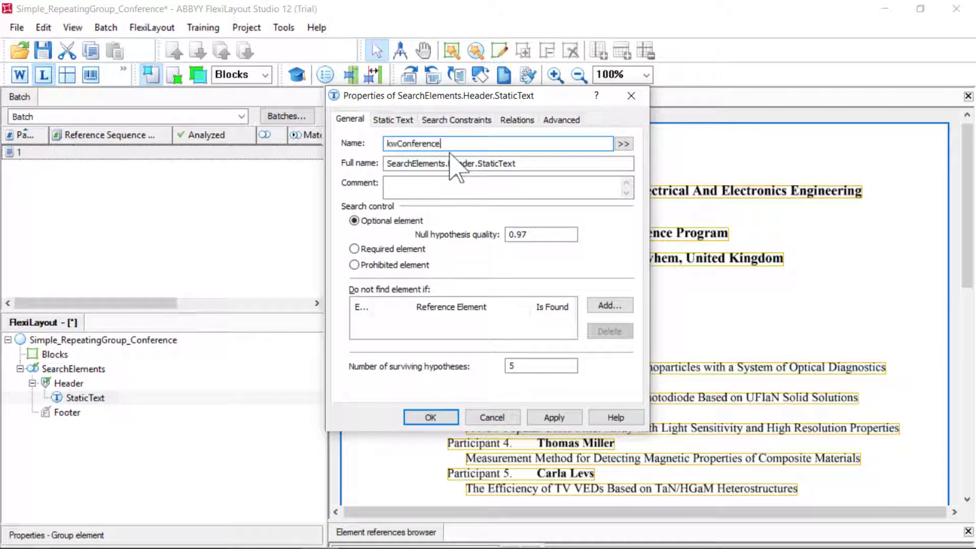
{"action": "left_click", "coordinate": [356, 249]}
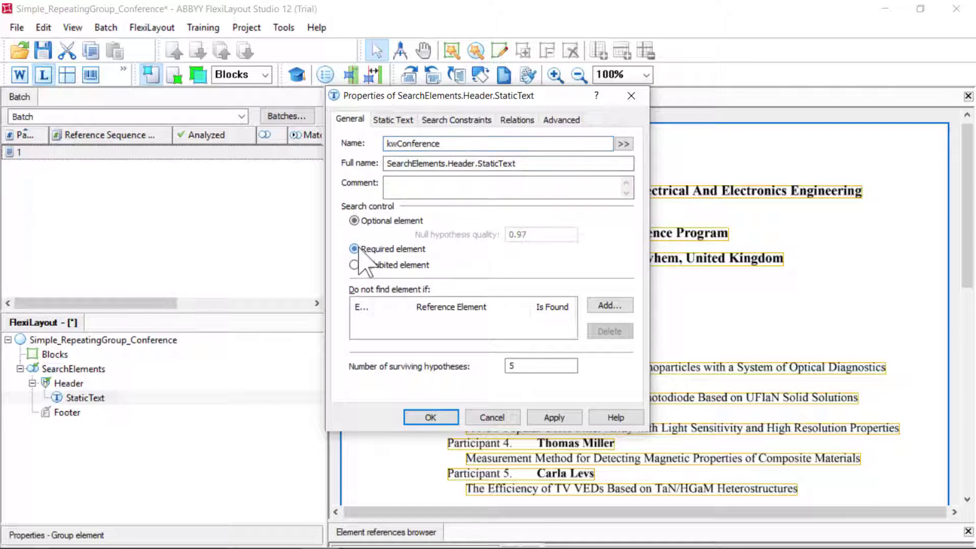
Set kwConference's search text to "2020 KASA Conference on Electrical And Electronics Engineering Conference Program", taking spaces into account and permitting multiple lines.
{"action": "left_click", "coordinate": [393, 120]}
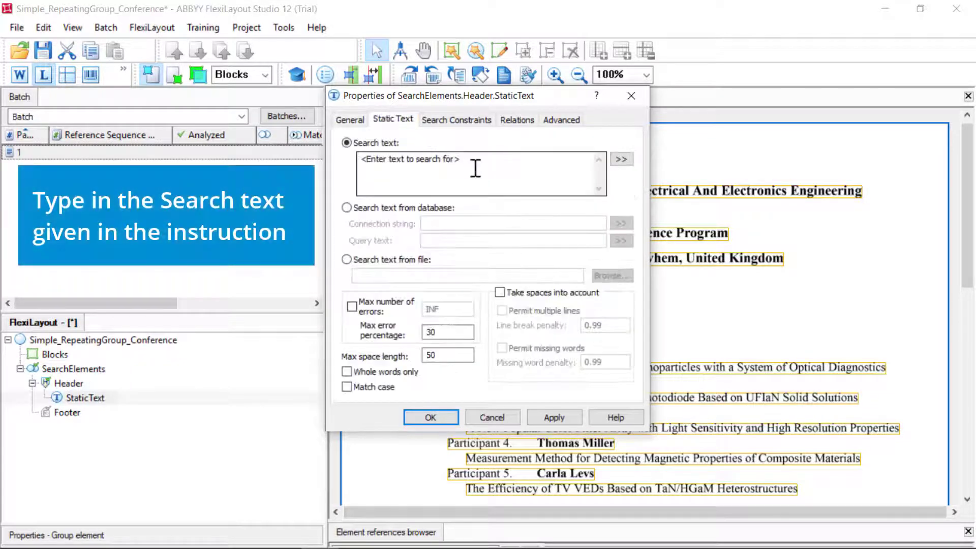
{"action": "left_click", "coordinate": [448, 184]}
{"action": "key", "text": "BackSpace"}
{"action": "type", "text": "2"}
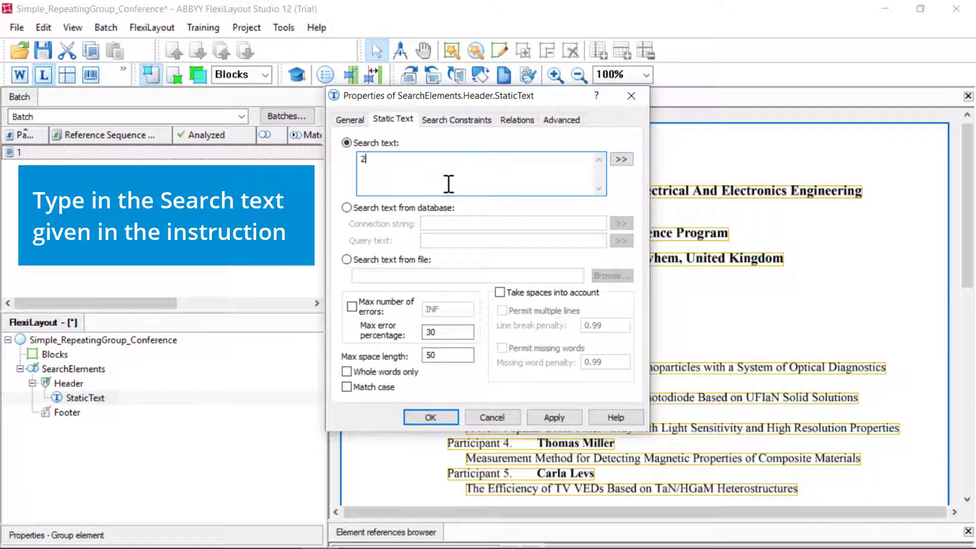
{"action": "type", "text": "020 KASA Conference on Electrical And Electronics Engineering Conference Program"}
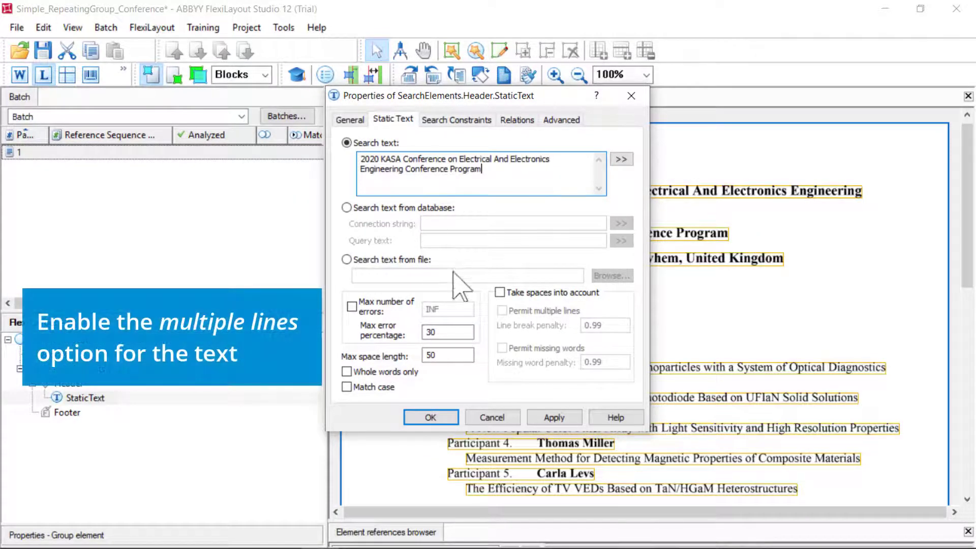
{"action": "left_click", "coordinate": [501, 292]}
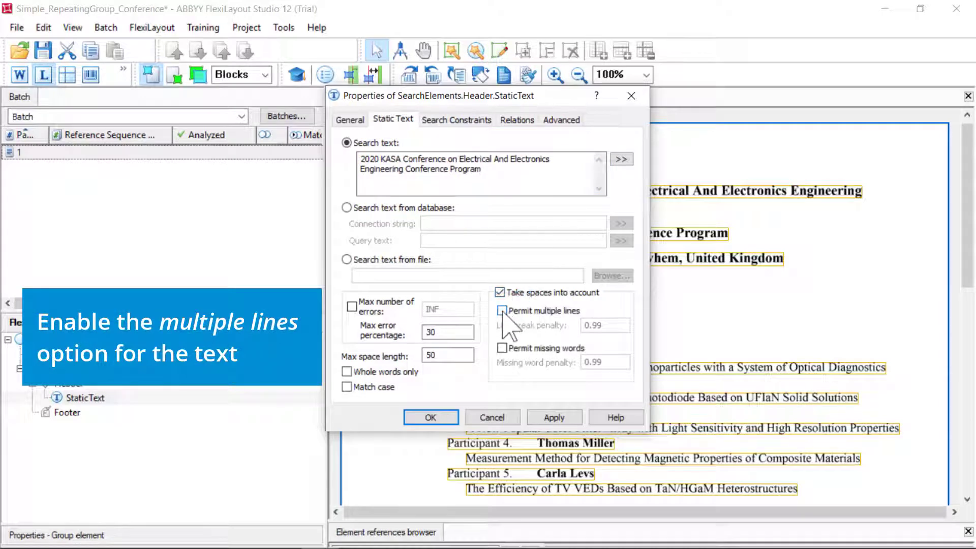
{"action": "left_click", "coordinate": [554, 416]}
{"action": "left_click", "coordinate": [431, 417]}
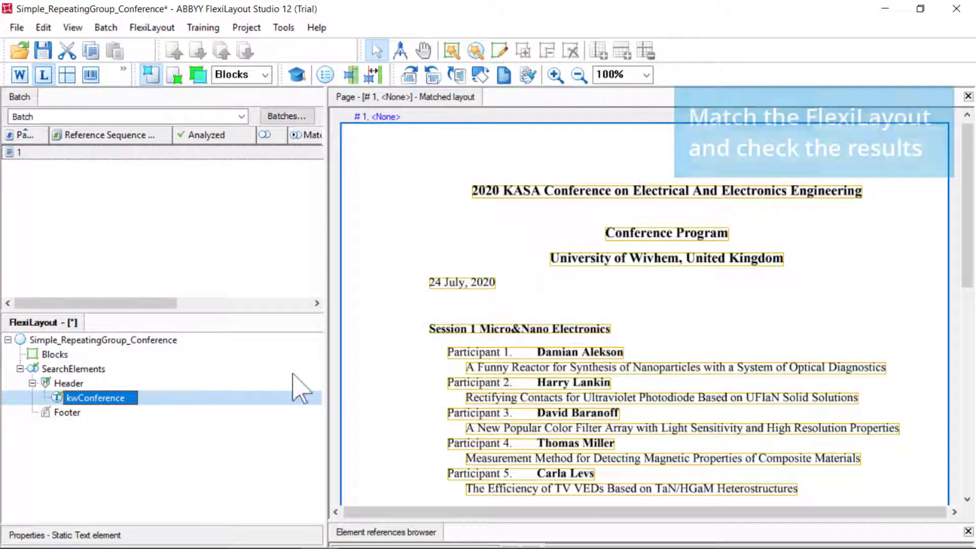
Match the FlexiLayout on page 1 to check the header identifier, and collapse the Header group.
{"action": "right_click", "coordinate": [49, 152]}
{"action": "left_click", "coordinate": [86, 116]}
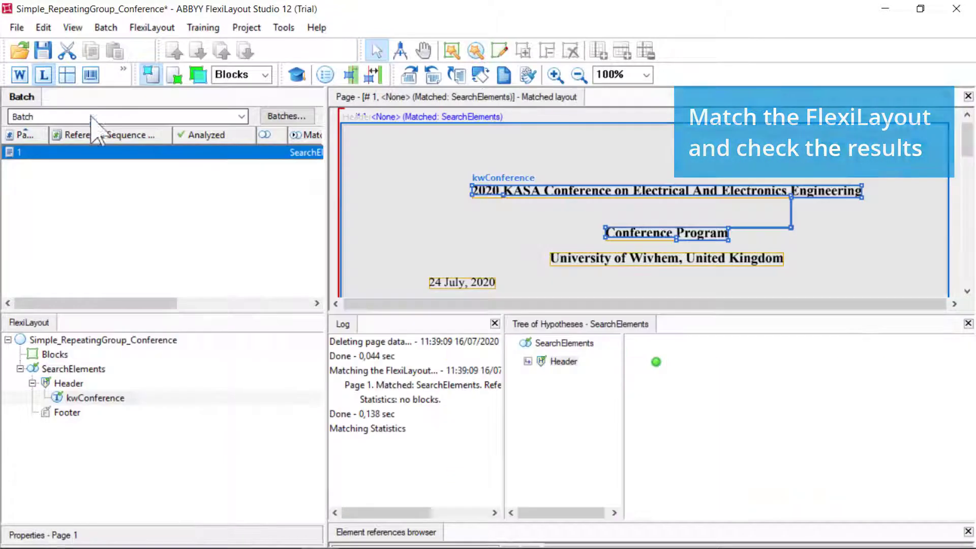
{"action": "left_click", "coordinate": [32, 383]}
Add a Repeating Group element named Participants under SearchElements.
{"action": "right_click", "coordinate": [80, 370]}
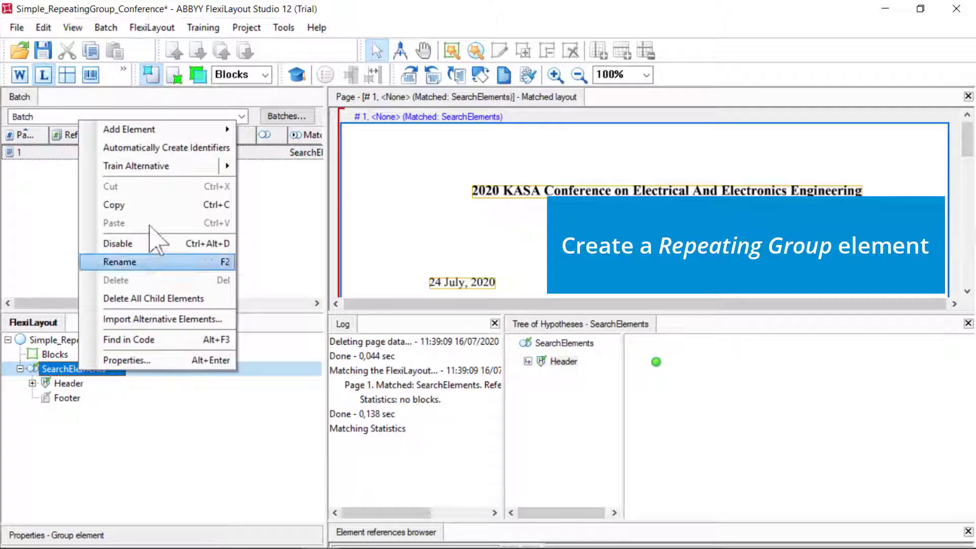
{"action": "mouse_move", "coordinate": [173, 132]}
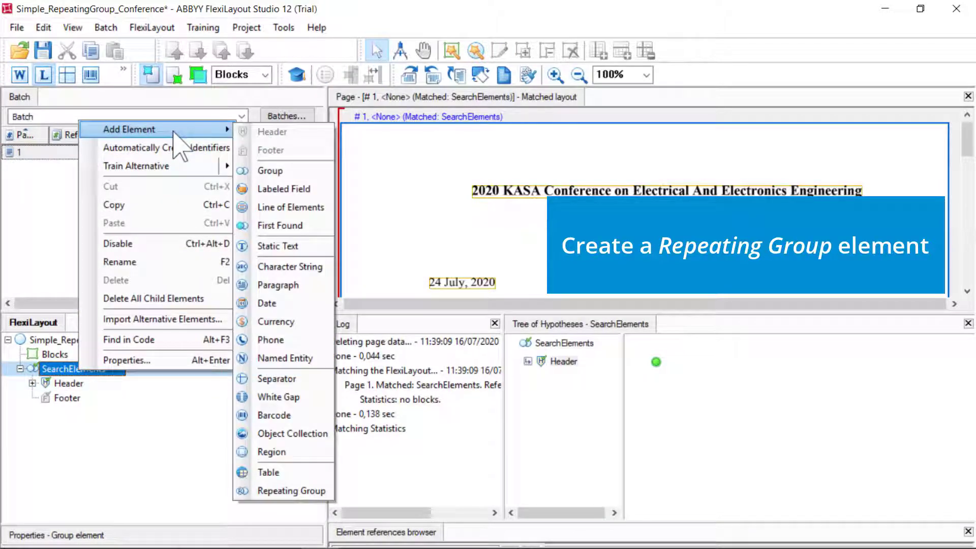
{"action": "left_click", "coordinate": [313, 491]}
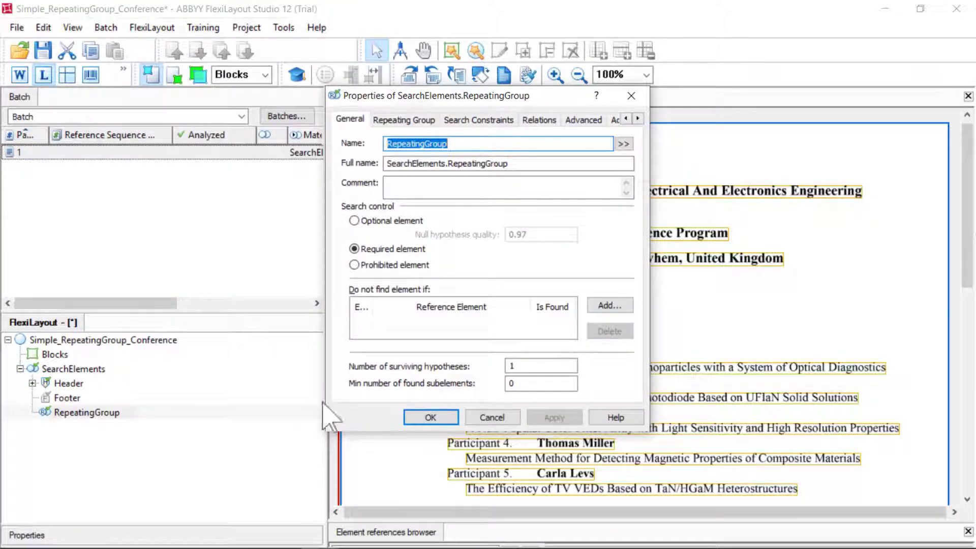
{"action": "type", "text": "Participants"}
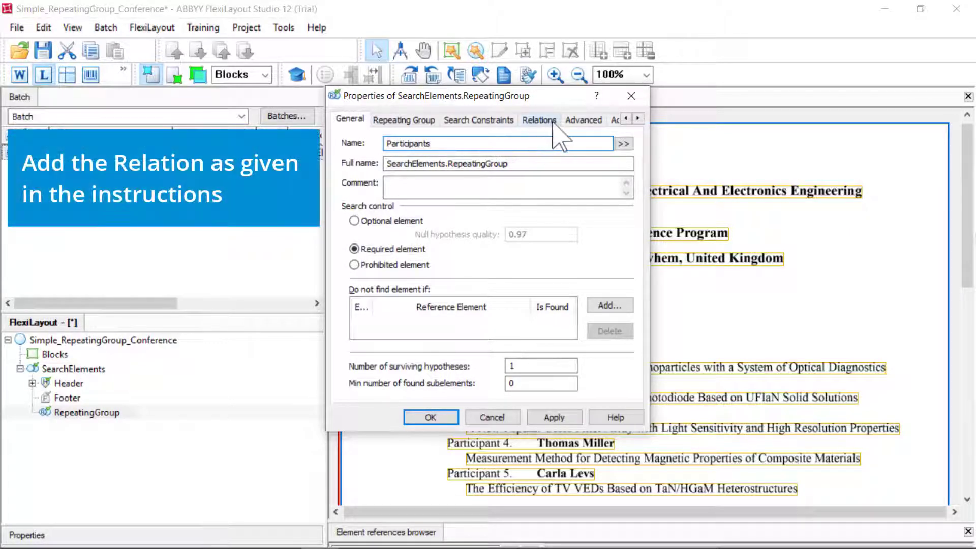
Add a Below relation to the Participants group, using the LastFound instance of the same repeating group as the reference element.
{"action": "left_click", "coordinate": [554, 125]}
{"action": "left_click", "coordinate": [368, 294]}
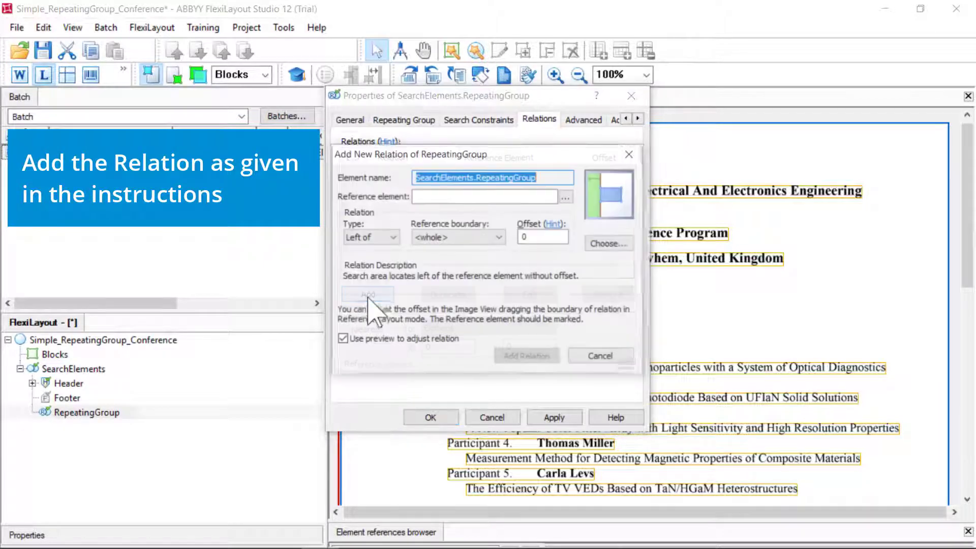
{"action": "left_click", "coordinate": [566, 197]}
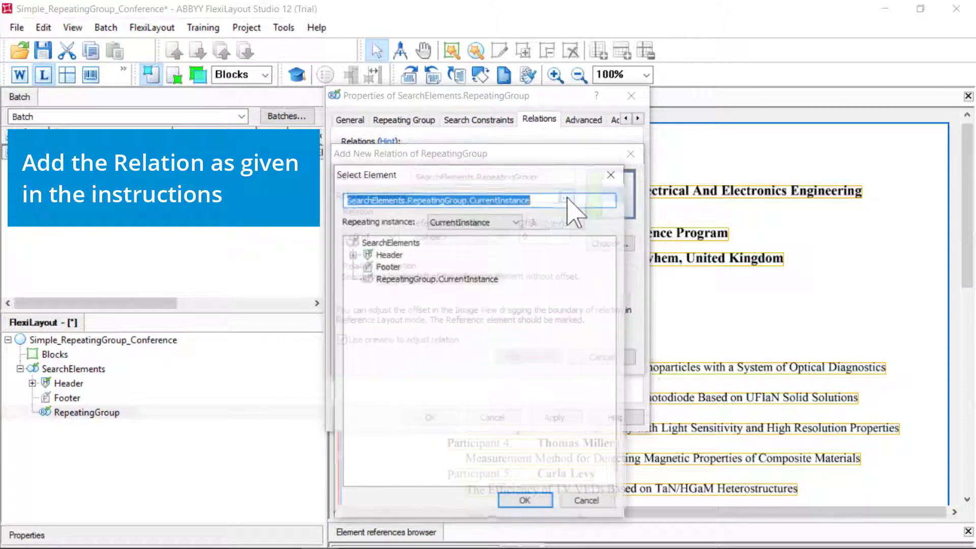
{"action": "left_click", "coordinate": [434, 279]}
{"action": "left_click", "coordinate": [516, 222]}
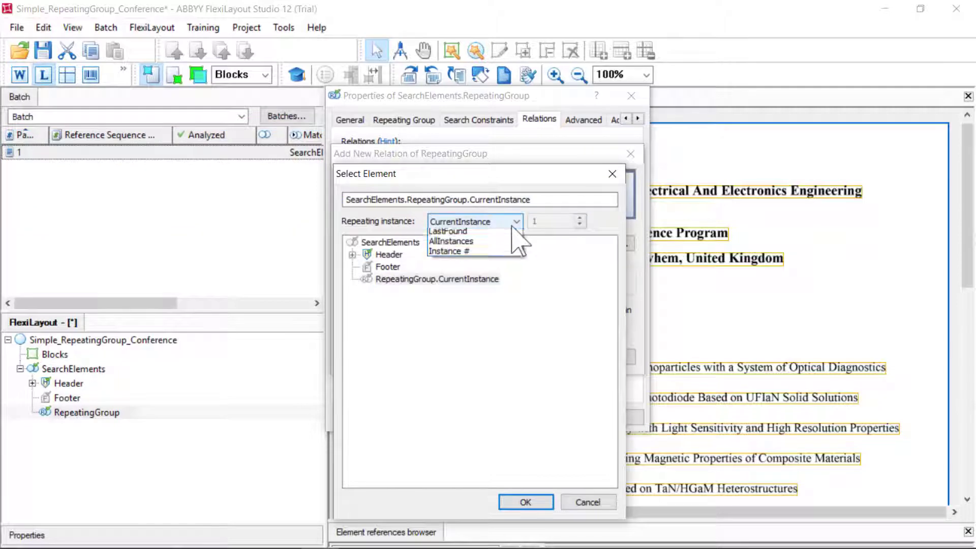
{"action": "left_click", "coordinate": [458, 245]}
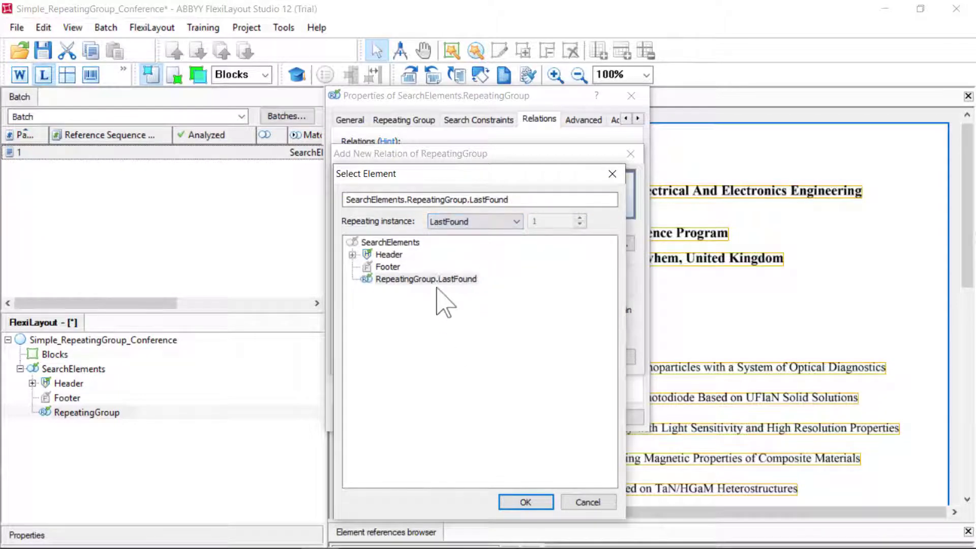
{"action": "left_click", "coordinate": [513, 501]}
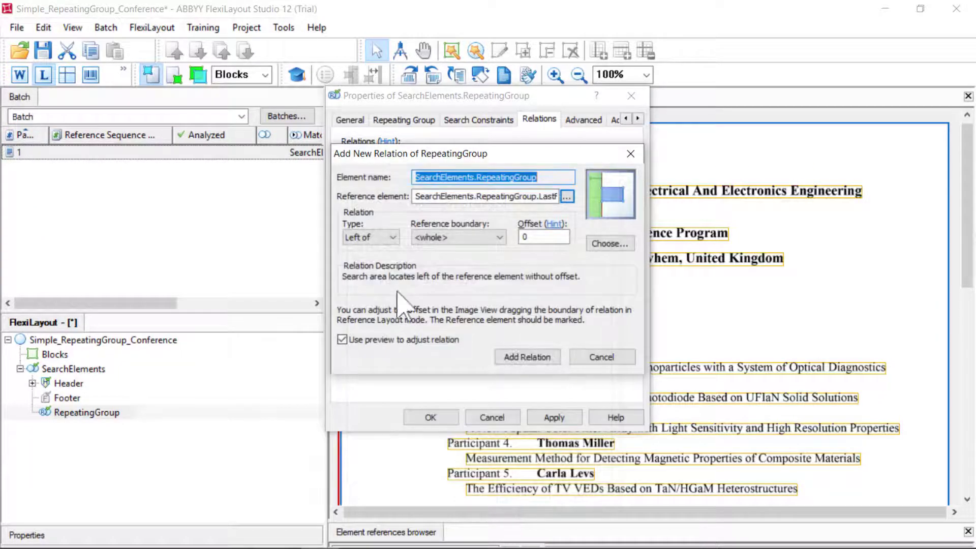
{"action": "left_click", "coordinate": [393, 238]}
{"action": "left_click", "coordinate": [386, 278]}
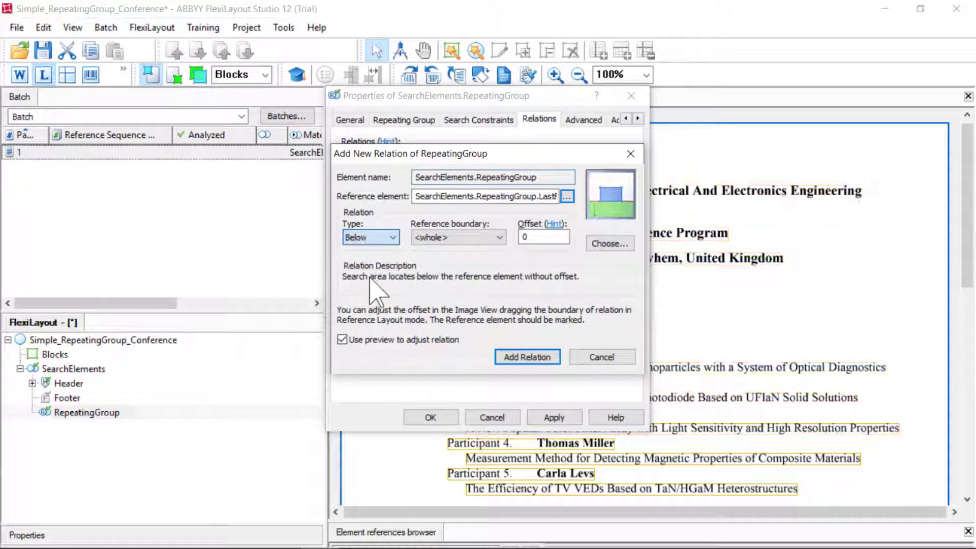
{"action": "left_click", "coordinate": [532, 359]}
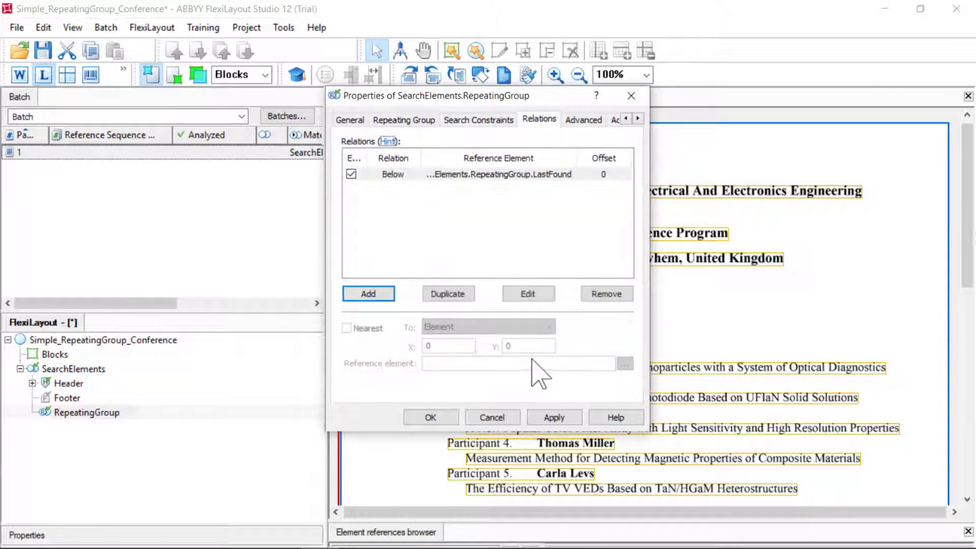
{"action": "left_click", "coordinate": [552, 417]}
{"action": "left_click", "coordinate": [431, 417]}
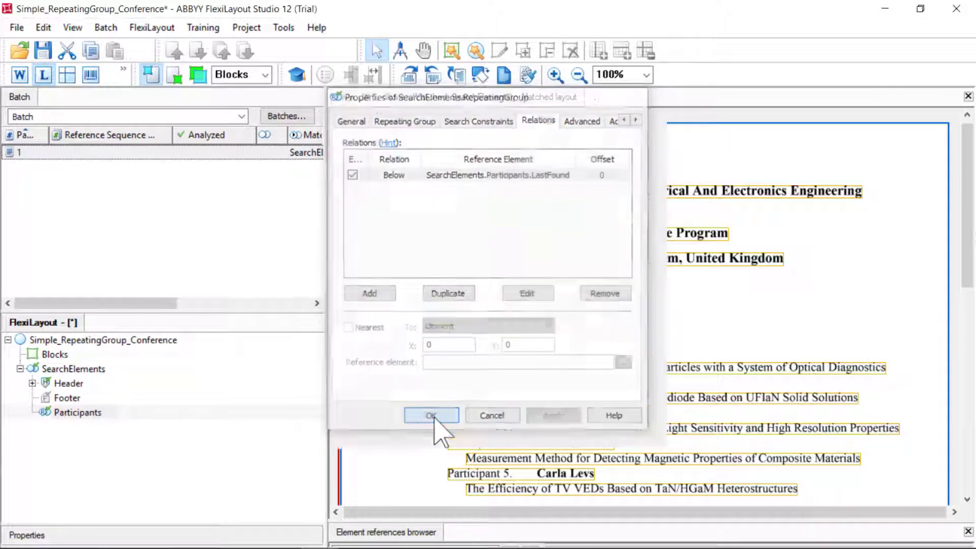
Add a Static Text element named kwParticipant to the Participants repeating group.
{"action": "right_click", "coordinate": [96, 412]}
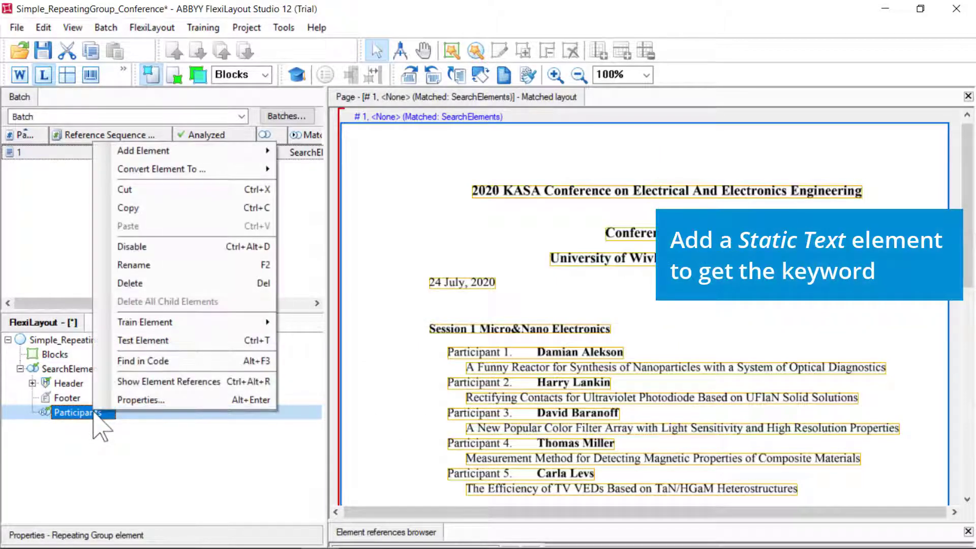
{"action": "mouse_move", "coordinate": [224, 151]}
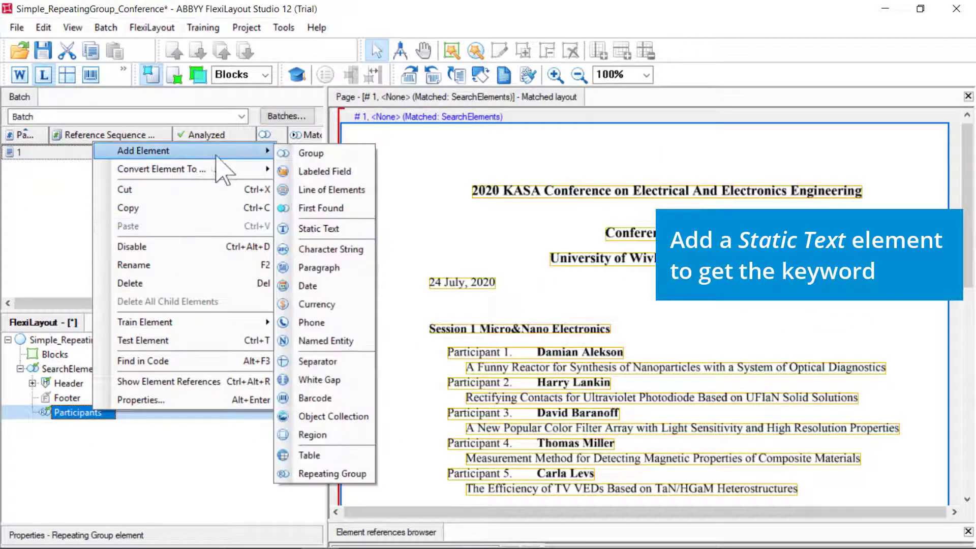
{"action": "left_click", "coordinate": [306, 228]}
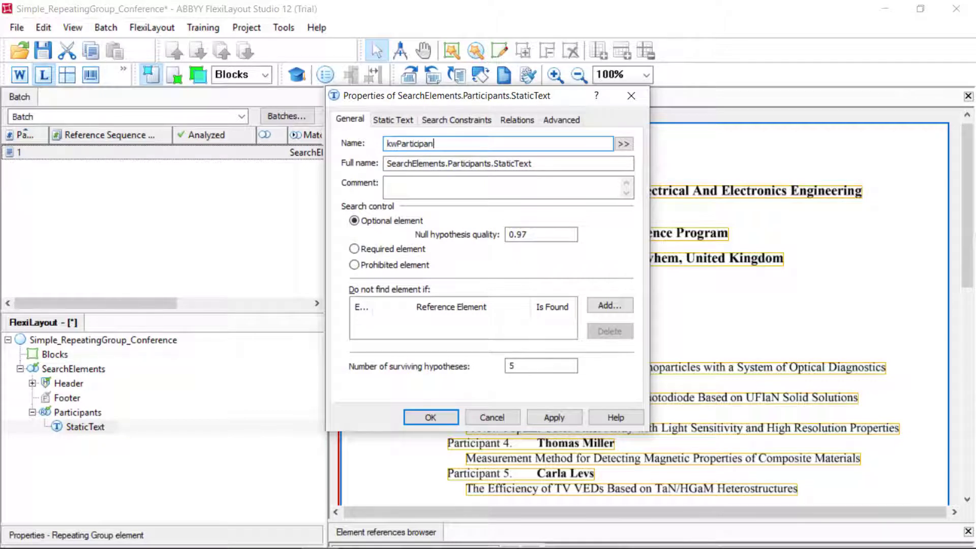
Set kwParticipant's search text to "Participant" and apply the element's properties.
{"action": "left_click", "coordinate": [399, 121]}
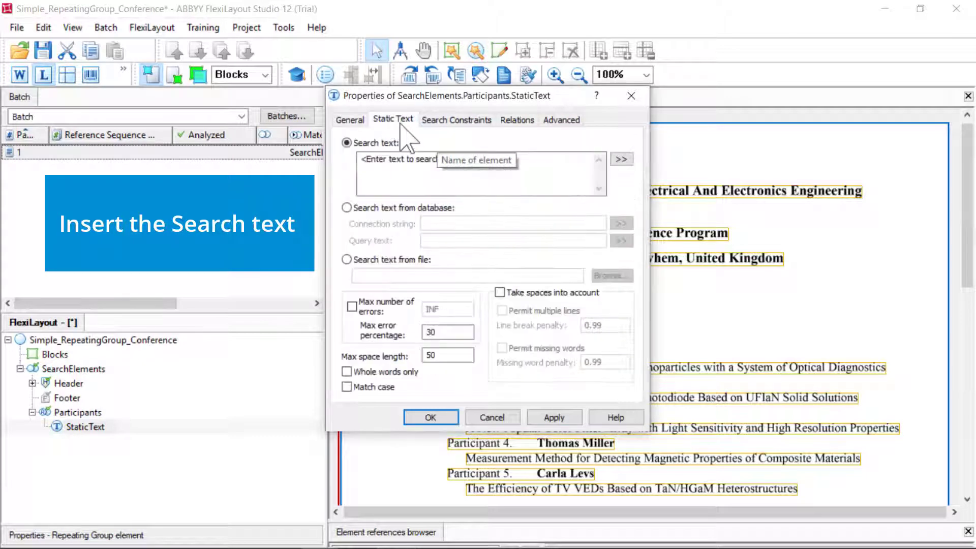
{"action": "left_click", "coordinate": [411, 162]}
{"action": "type", "text": "Participant"}
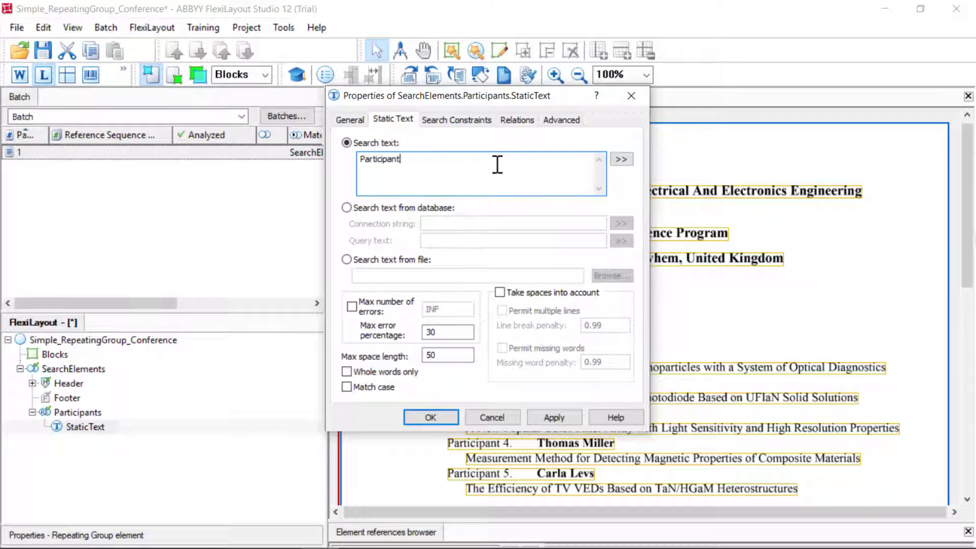
{"action": "left_click", "coordinate": [559, 416]}
{"action": "left_click", "coordinate": [450, 422]}
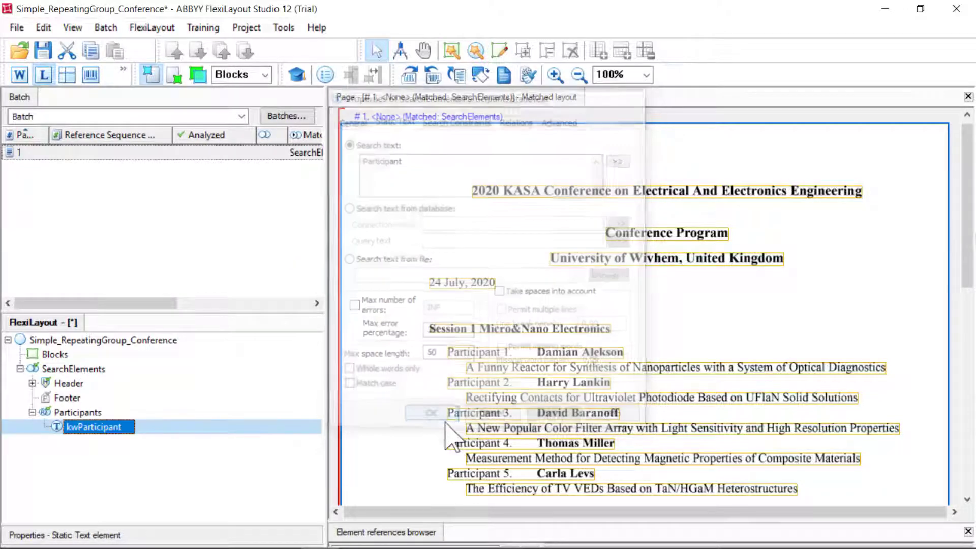
Match the FlexiLayout on page 1 and examine which "Participant" keywords the Participants group captures across both sessions.
{"action": "right_click", "coordinate": [54, 158]}
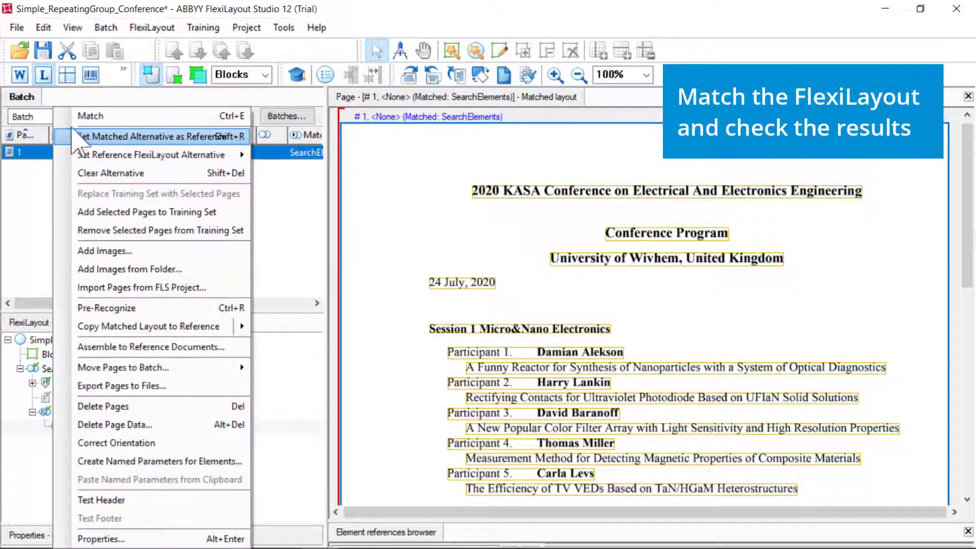
{"action": "left_click", "coordinate": [86, 117]}
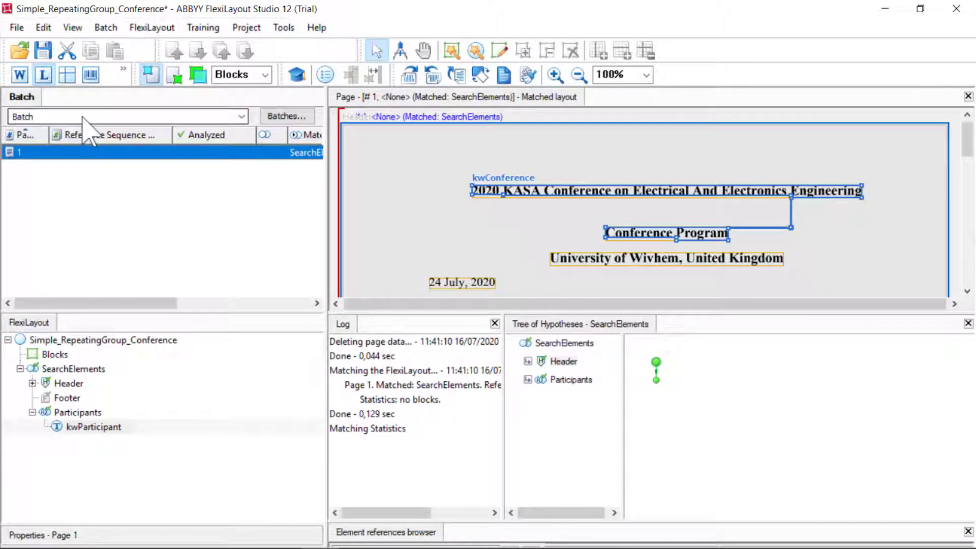
{"action": "scroll", "coordinate": [713, 248], "scroll_direction": "down", "scroll_amount": 2}
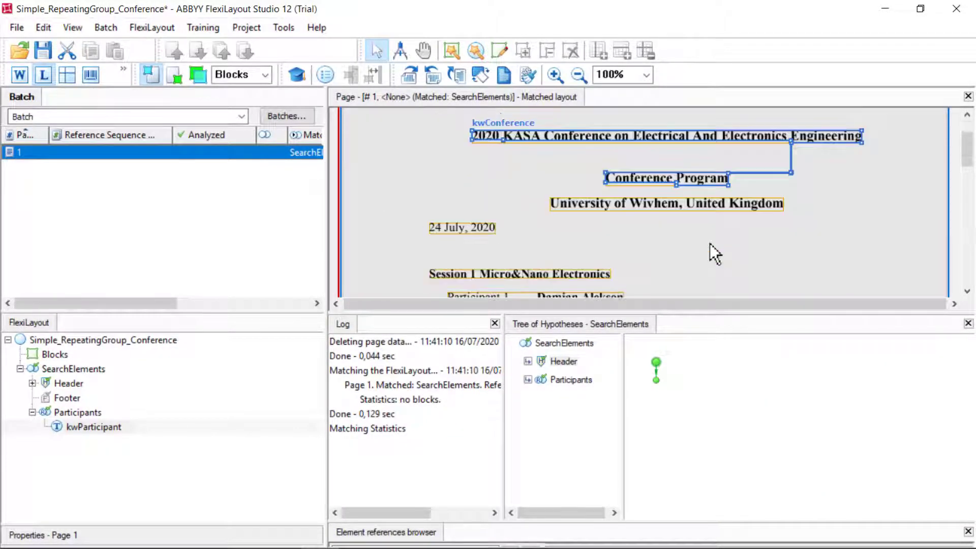
{"action": "left_click", "coordinate": [579, 381]}
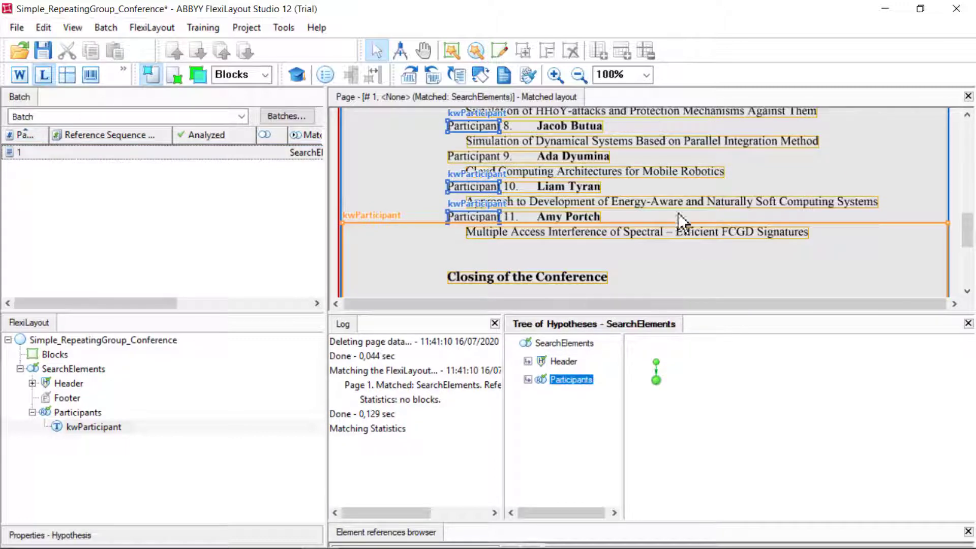
{"action": "scroll", "coordinate": [675, 181], "scroll_direction": "up", "scroll_amount": 2}
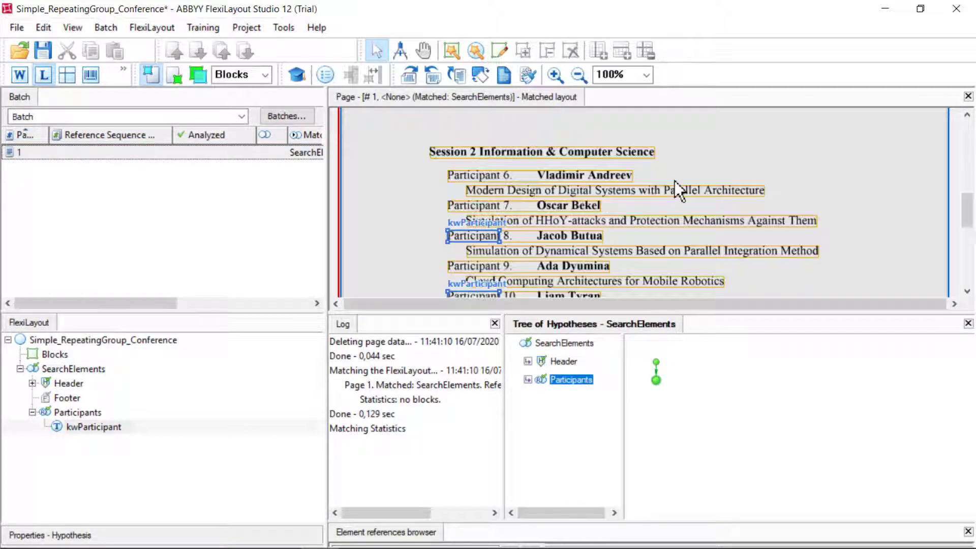
{"action": "scroll", "coordinate": [675, 181], "scroll_direction": "down", "scroll_amount": 5}
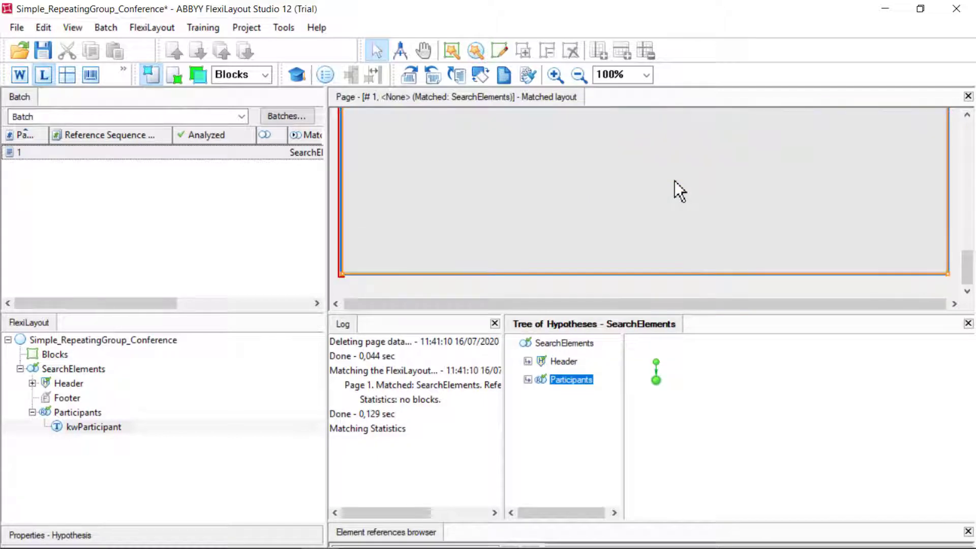
{"action": "scroll", "coordinate": [675, 181], "scroll_direction": "up", "scroll_amount": 8}
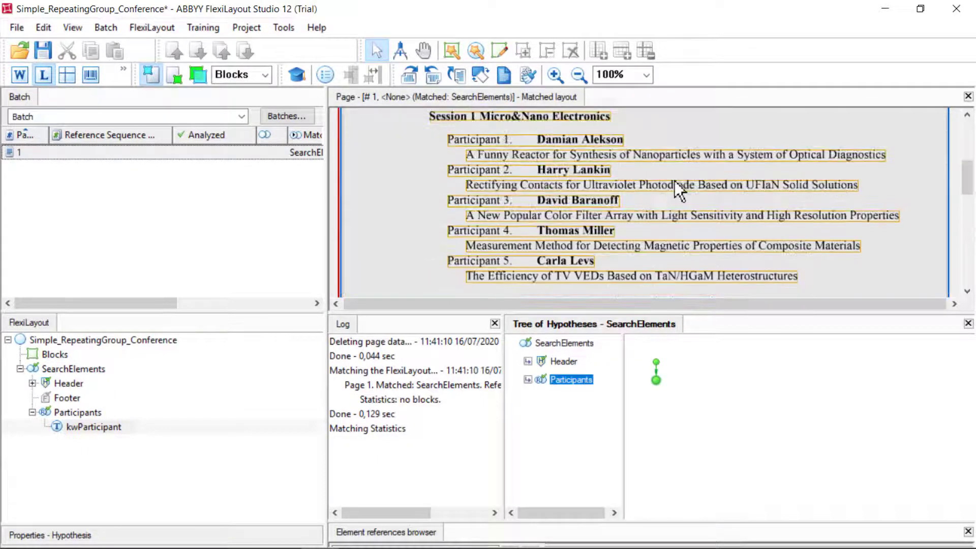
{"action": "scroll", "coordinate": [675, 181], "scroll_direction": "up", "scroll_amount": 2}
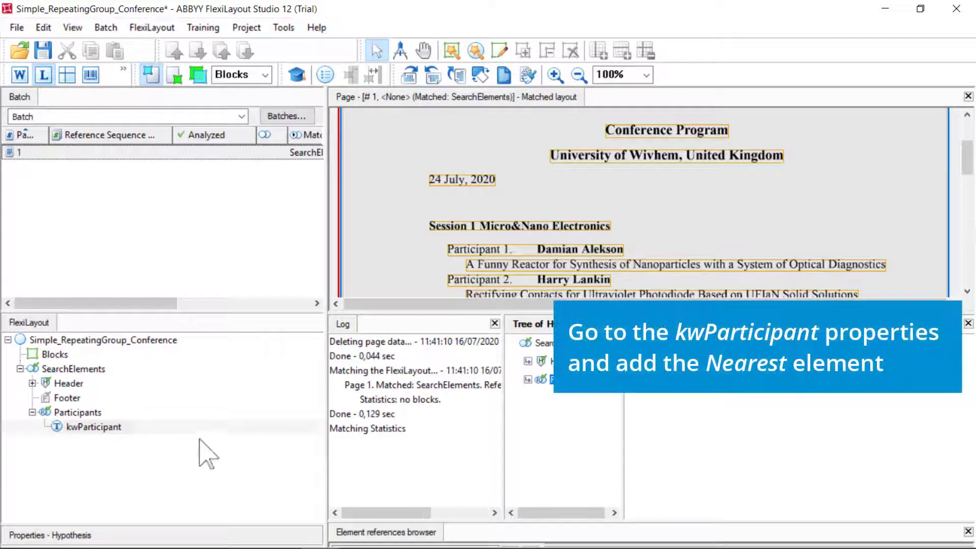
Enable the Nearest setting for kwParticipant with SearchElements.Header.kwConference as the reference element, and apply the properties.
{"action": "right_click", "coordinate": [107, 429]}
{"action": "left_click", "coordinate": [154, 413]}
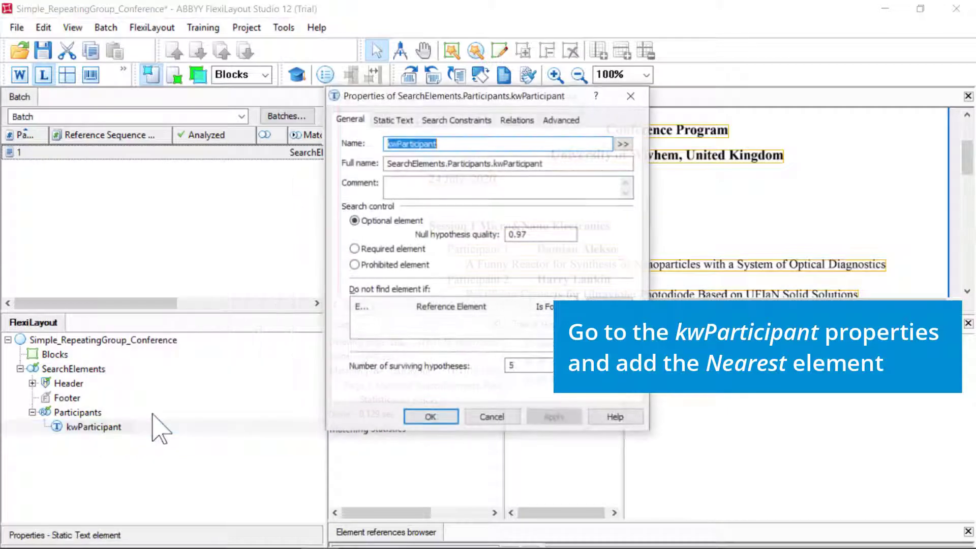
{"action": "left_click", "coordinate": [516, 120]}
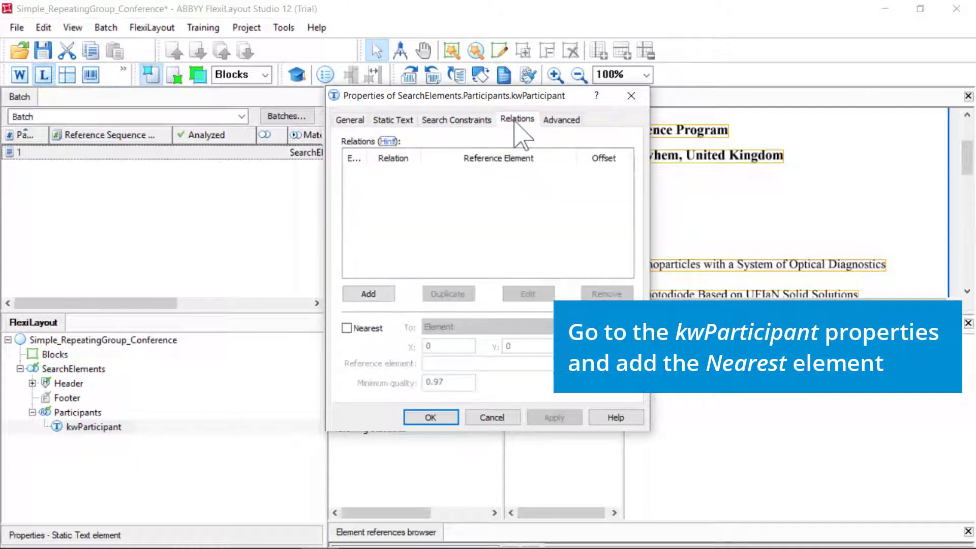
{"action": "left_click", "coordinate": [346, 328]}
{"action": "left_click", "coordinate": [625, 364]}
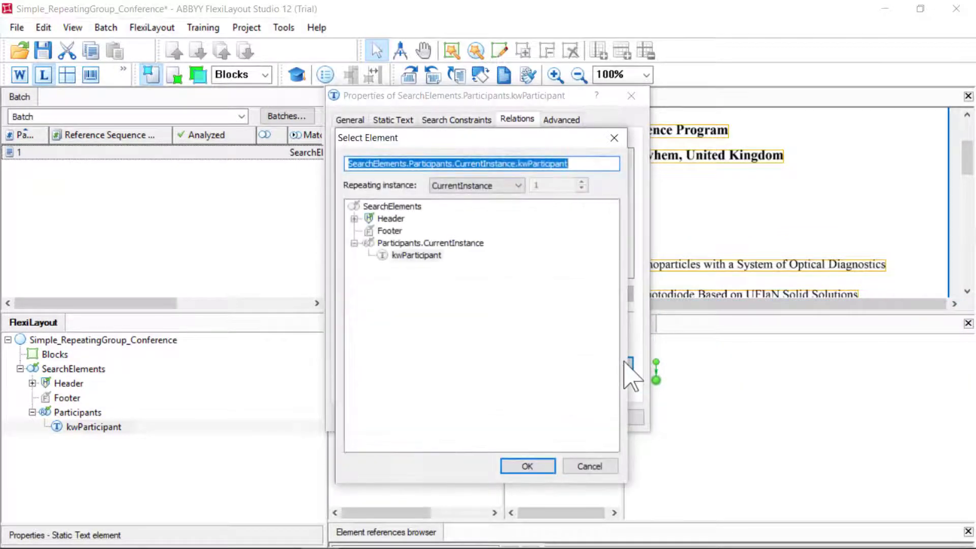
{"action": "left_click", "coordinate": [354, 218]}
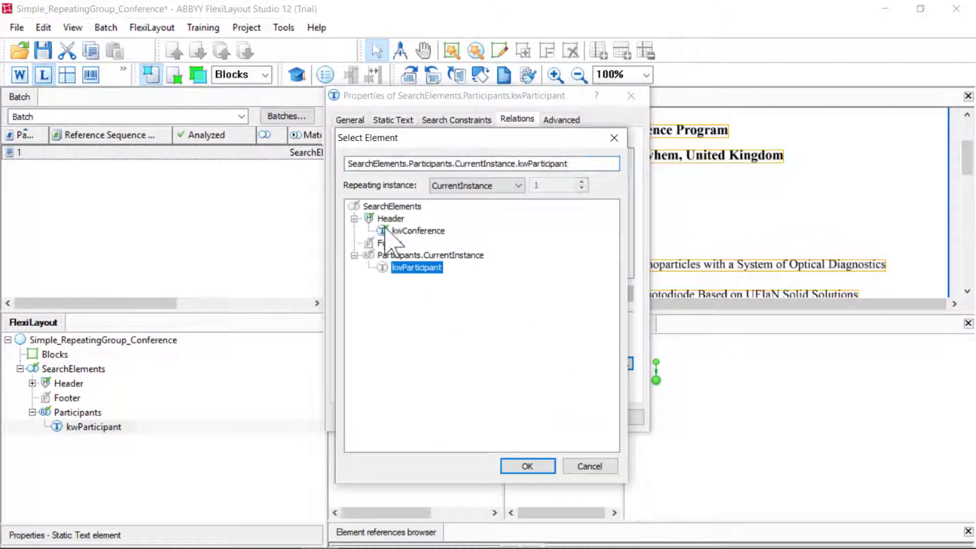
{"action": "left_click", "coordinate": [418, 230]}
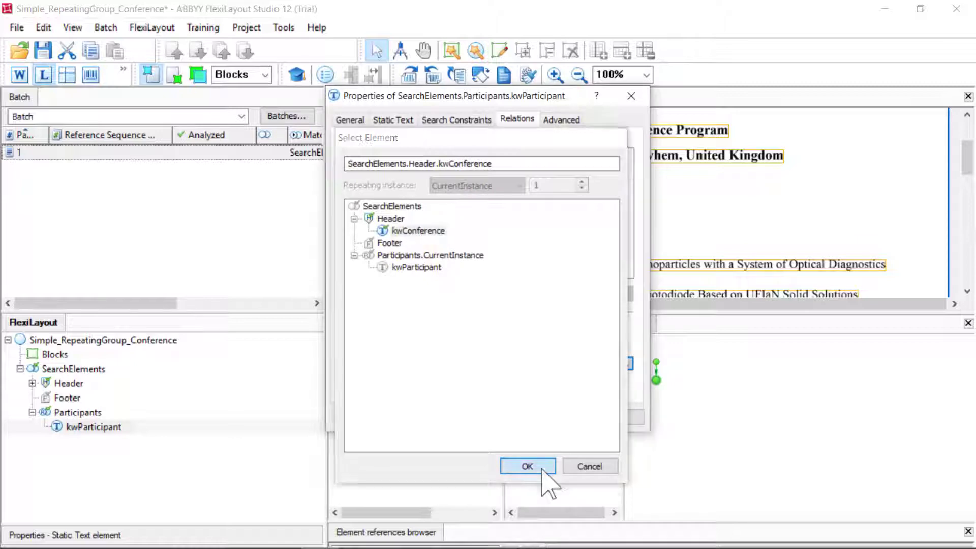
{"action": "left_click", "coordinate": [529, 467]}
{"action": "left_click", "coordinate": [555, 419]}
{"action": "left_click", "coordinate": [439, 420]}
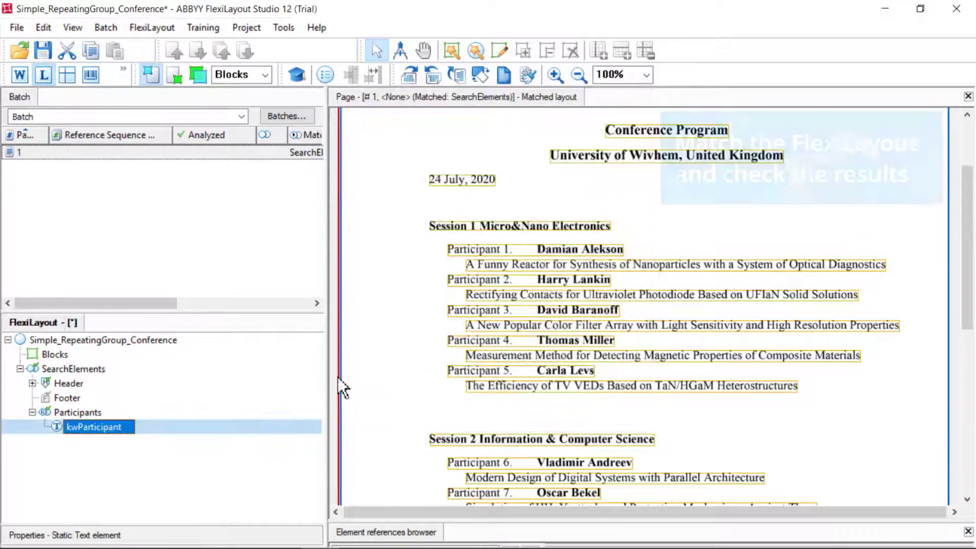
Rematch the FlexiLayout on page 1 and check the Participants group's kwParticipant matches throughout the document.
{"action": "right_click", "coordinate": [38, 153]}
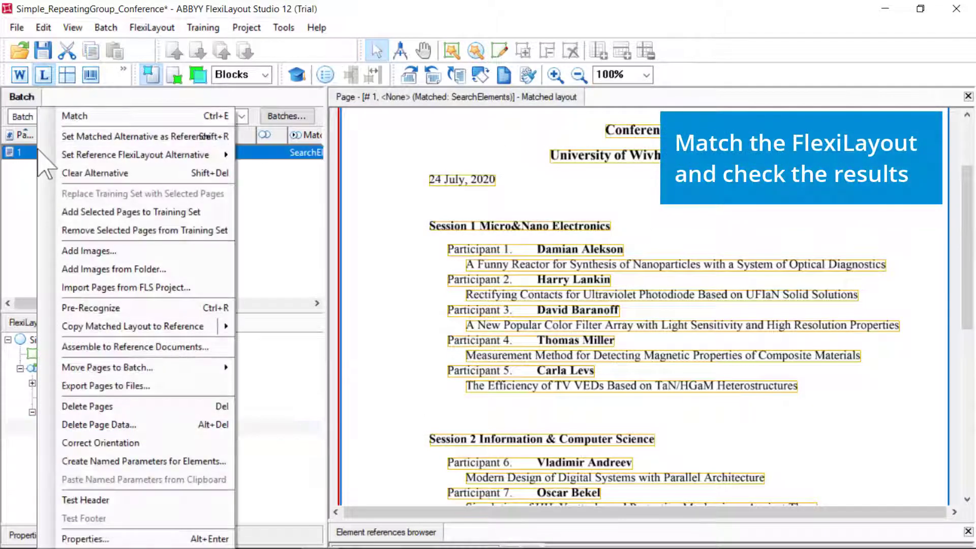
{"action": "left_click", "coordinate": [71, 116]}
{"action": "left_click", "coordinate": [570, 381]}
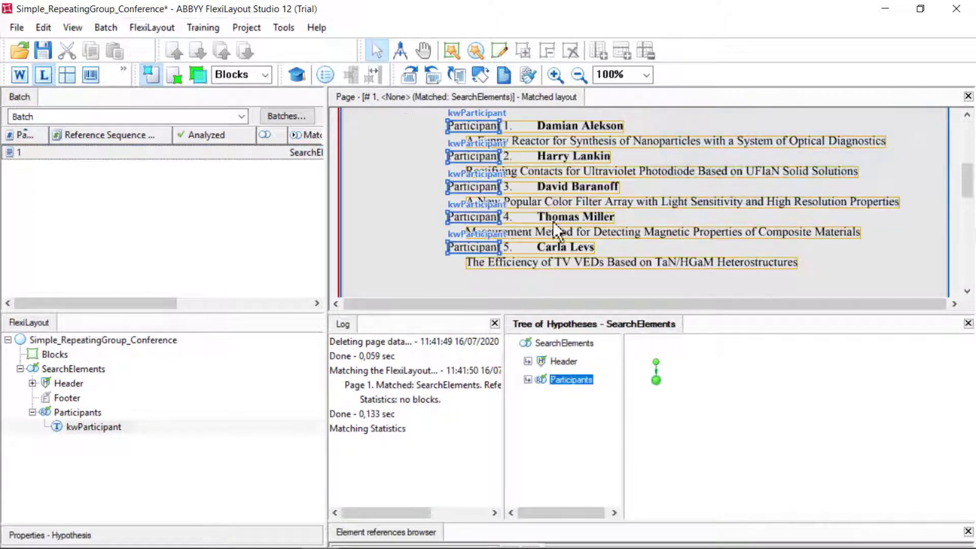
{"action": "scroll", "coordinate": [587, 199], "scroll_direction": "up", "scroll_amount": 2}
{"action": "scroll", "coordinate": [587, 199], "scroll_direction": "down", "scroll_amount": 4}
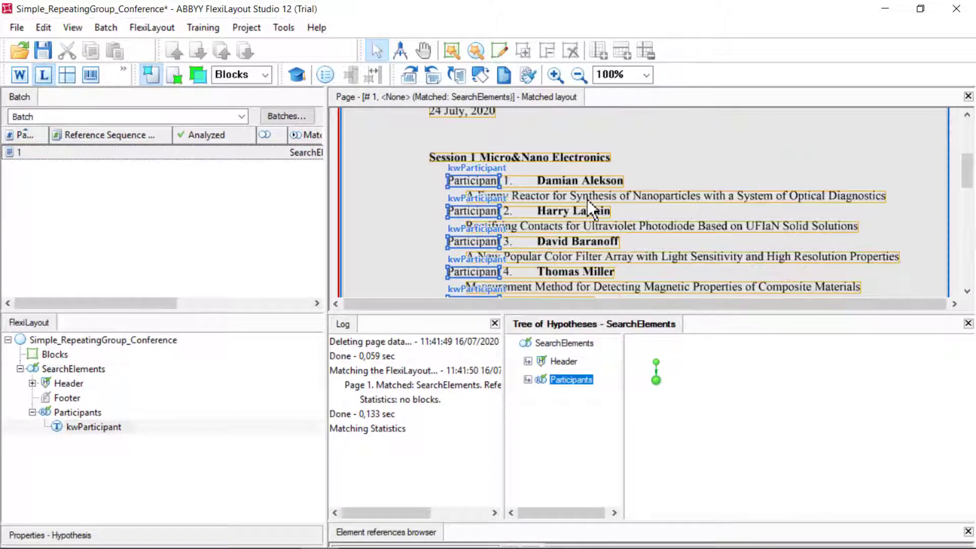
{"action": "scroll", "coordinate": [587, 199], "scroll_direction": "down", "scroll_amount": 4}
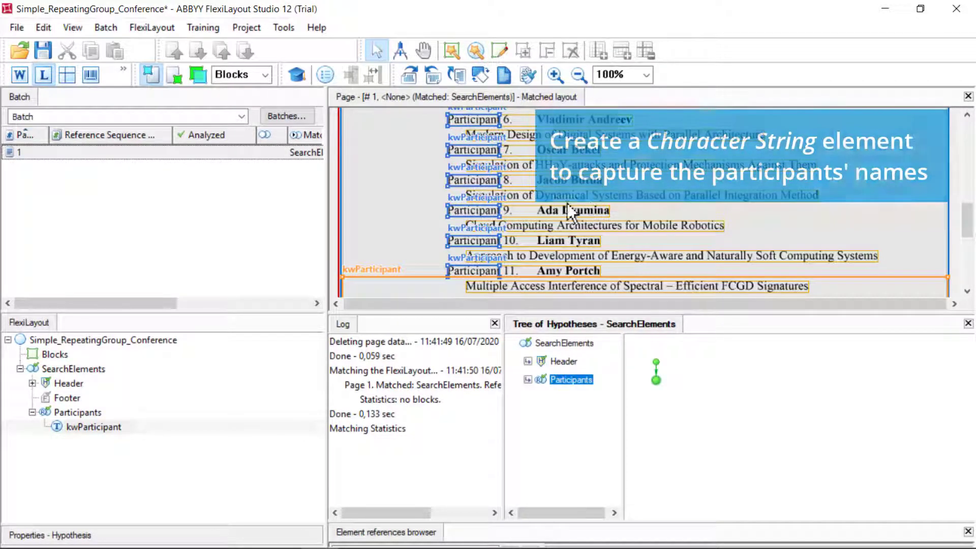
Add a Character String element named Participant to the Participants repeating group.
{"action": "left_click", "coordinate": [90, 415]}
{"action": "right_click", "coordinate": [90, 415]}
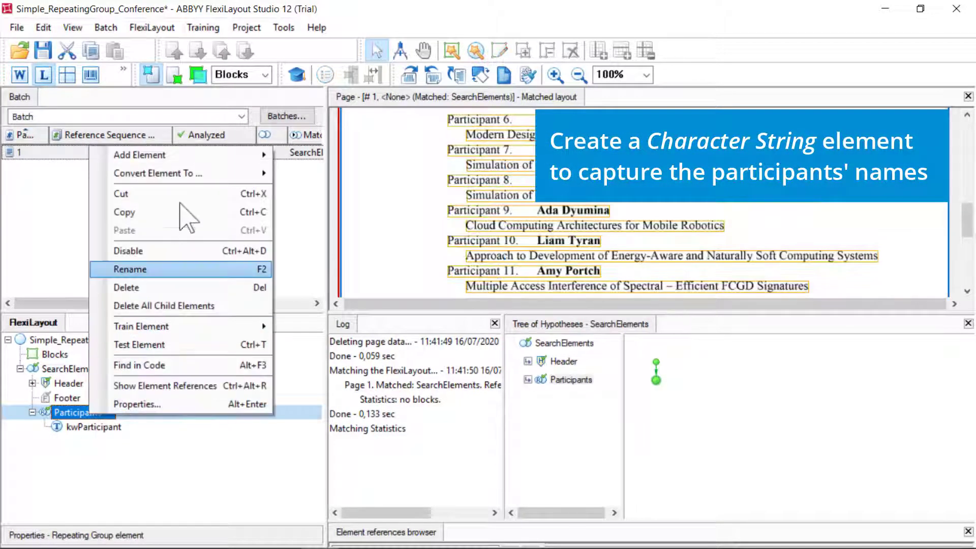
{"action": "mouse_move", "coordinate": [196, 155]}
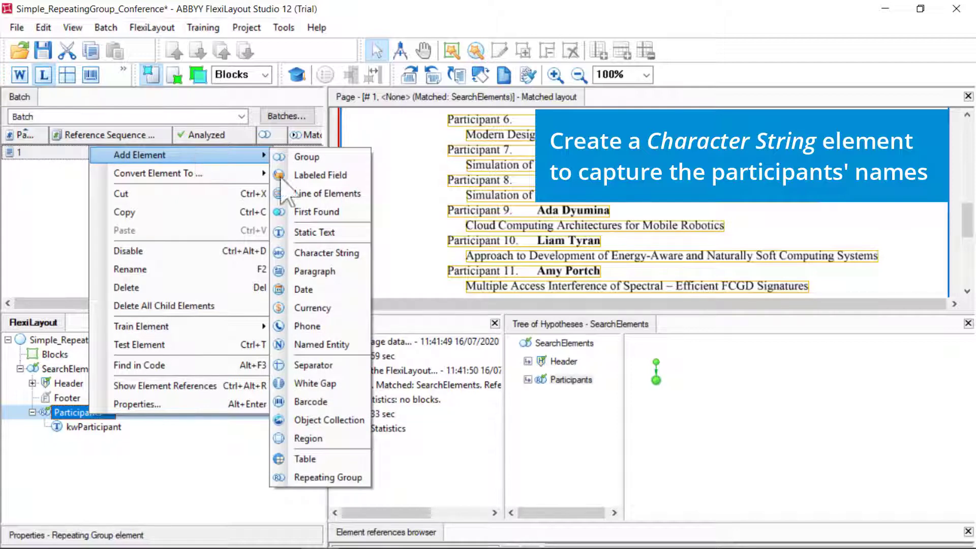
{"action": "left_click", "coordinate": [326, 253]}
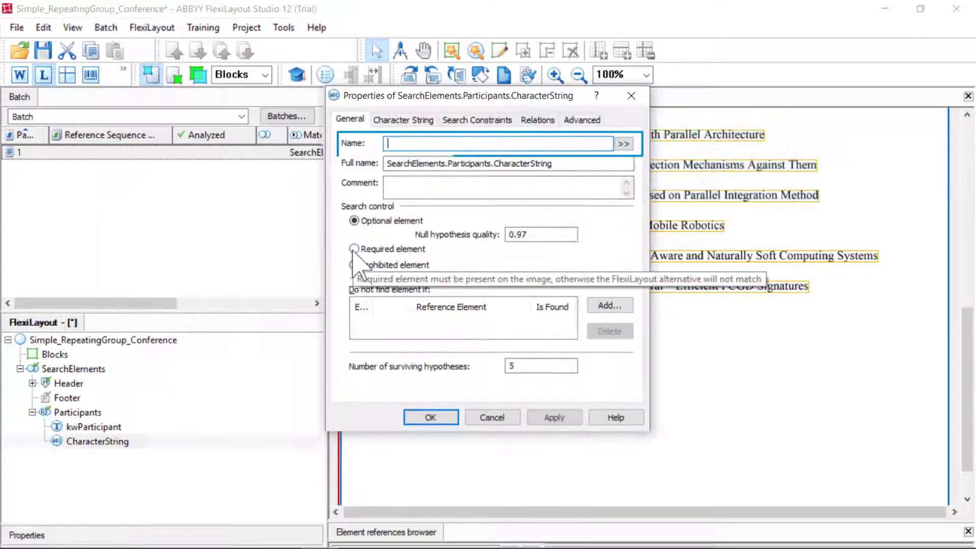
{"action": "type", "text": "Particip"}
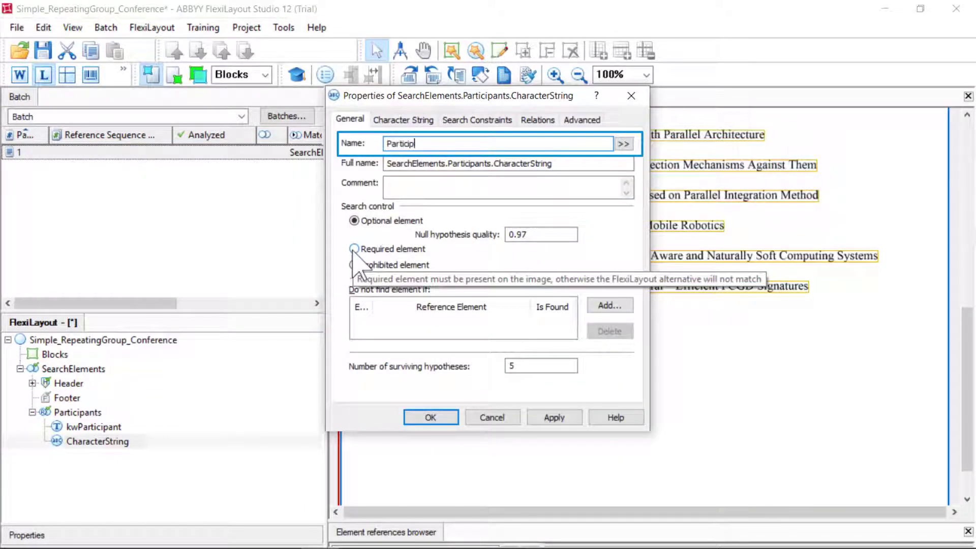
{"action": "type", "text": "ant"}
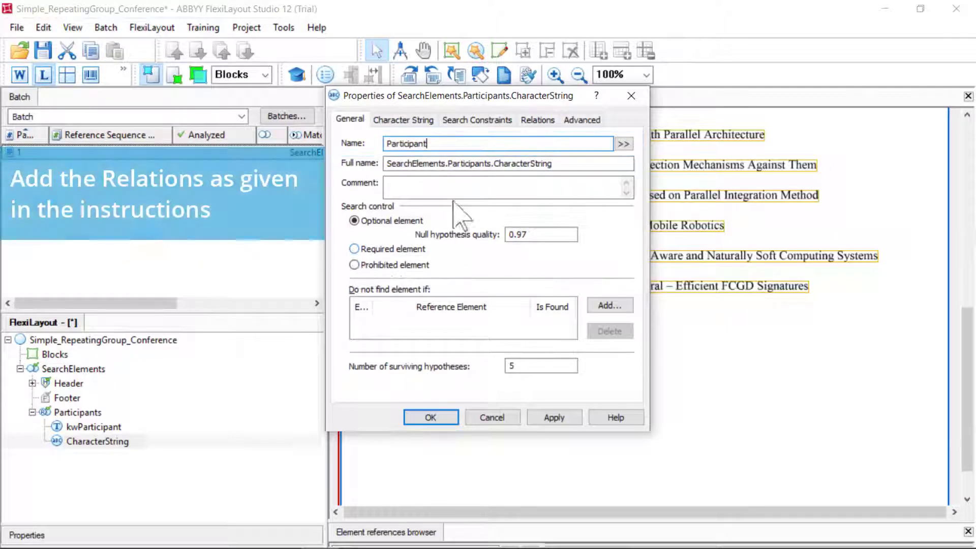
Add a Right of relation to the new character string, referencing the right boundary of the current instance's kwParticipant with an offset of 80.
{"action": "left_click", "coordinate": [538, 120]}
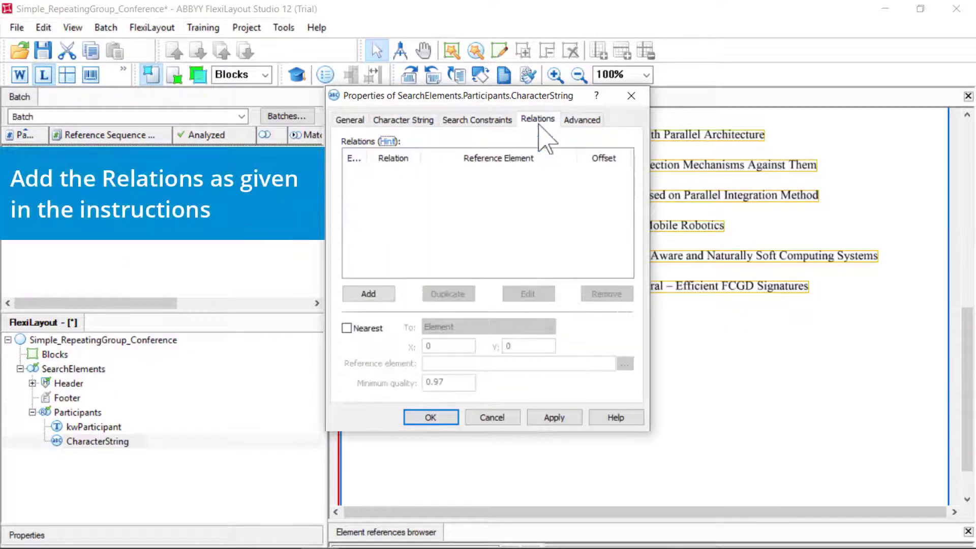
{"action": "left_click", "coordinate": [379, 293]}
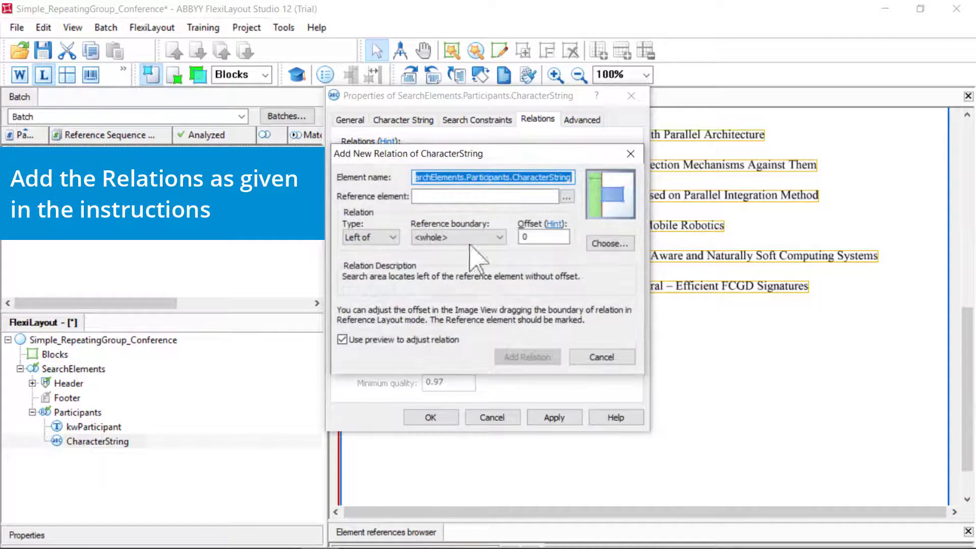
{"action": "left_click", "coordinate": [567, 197]}
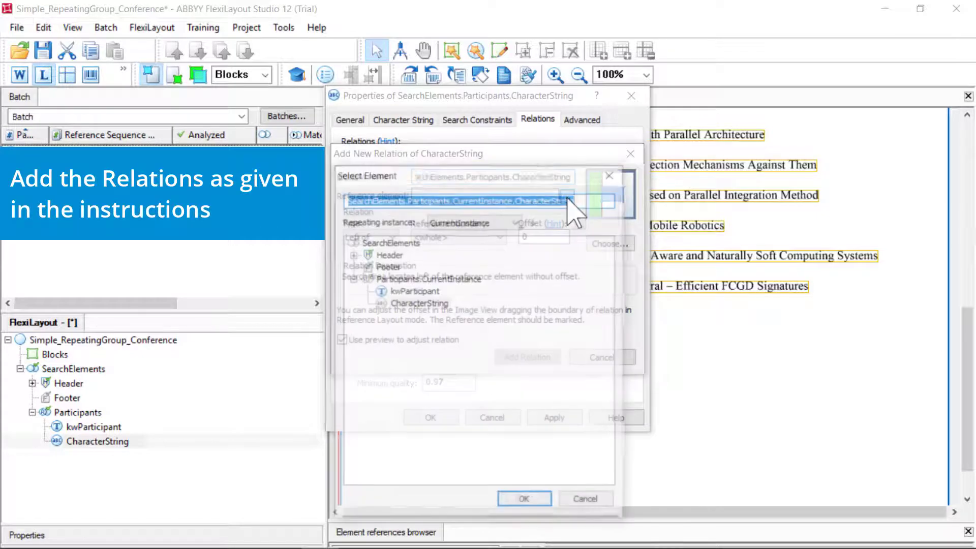
{"action": "left_click", "coordinate": [414, 291]}
{"action": "left_click", "coordinate": [524, 502]}
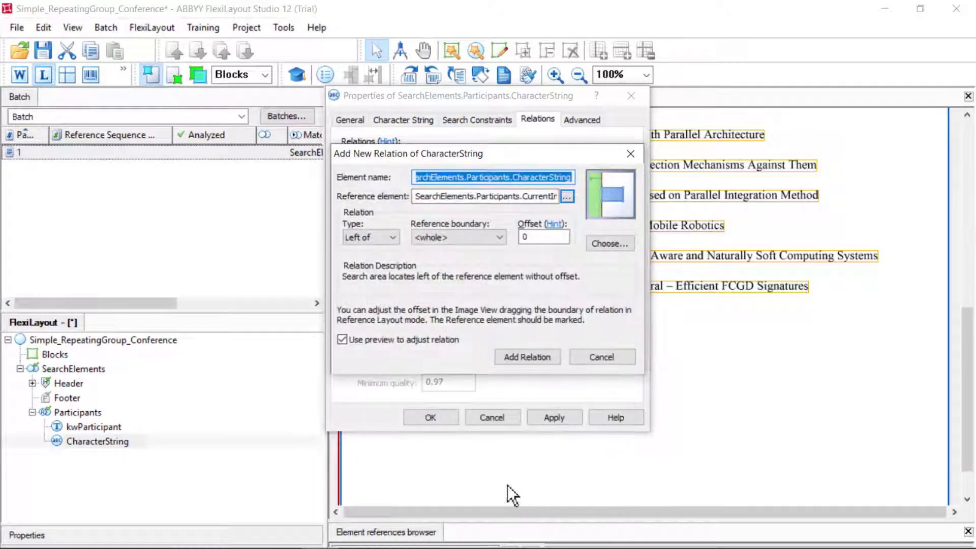
{"action": "left_click", "coordinate": [370, 237]}
{"action": "left_click", "coordinate": [364, 258]}
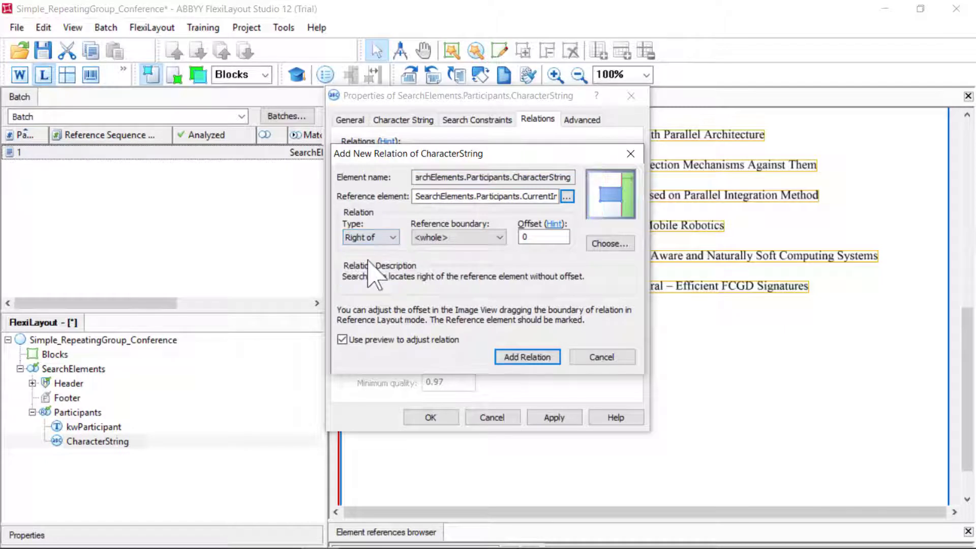
{"action": "left_click", "coordinate": [501, 238]}
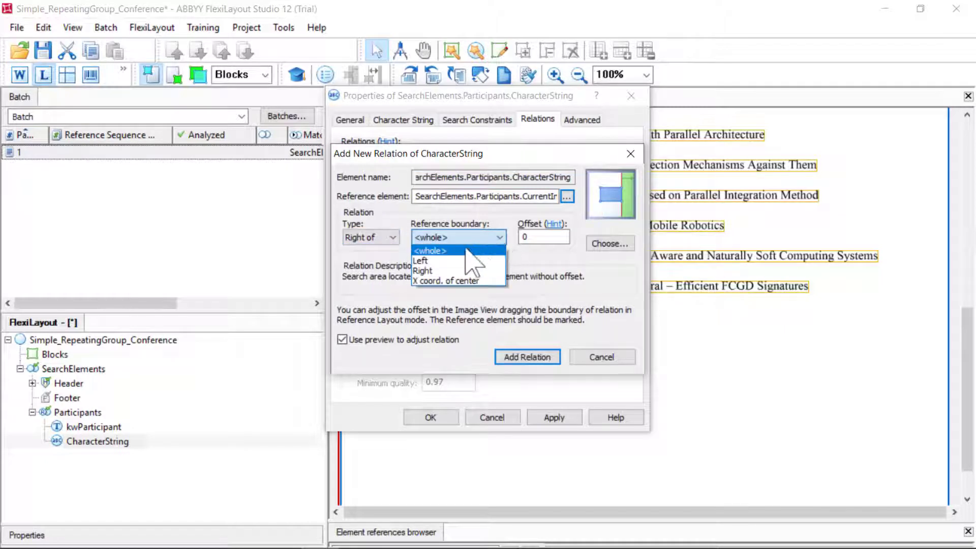
{"action": "left_click", "coordinate": [436, 271]}
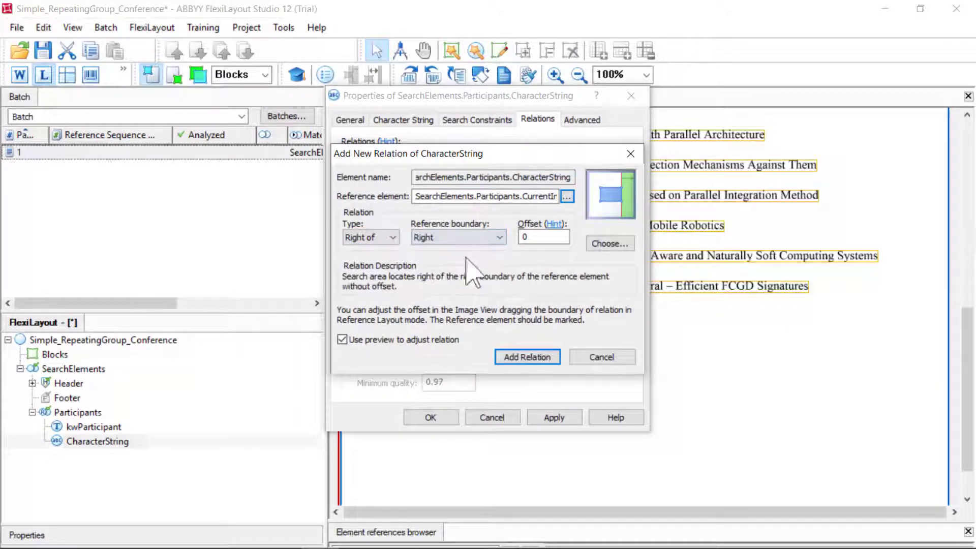
{"action": "type", "text": "8"}
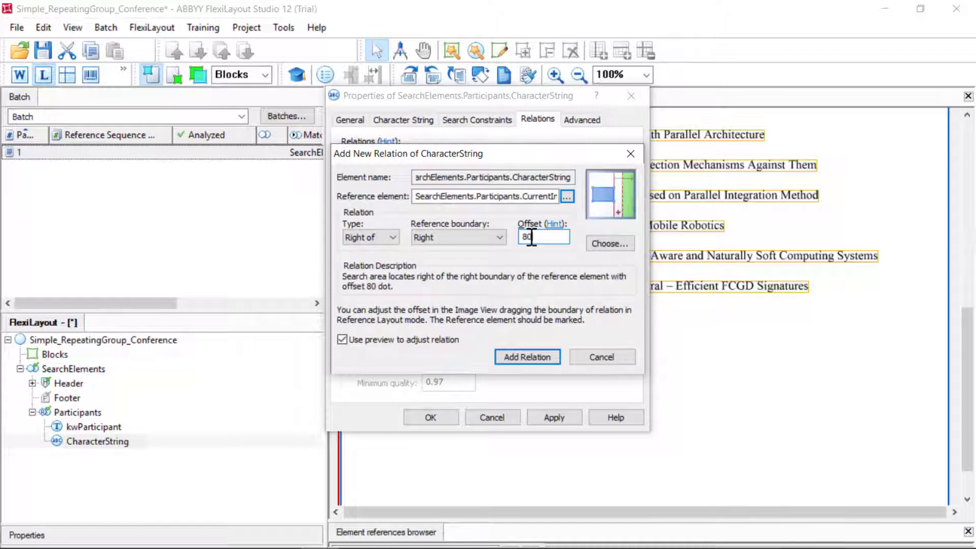
{"action": "left_click", "coordinate": [527, 355]}
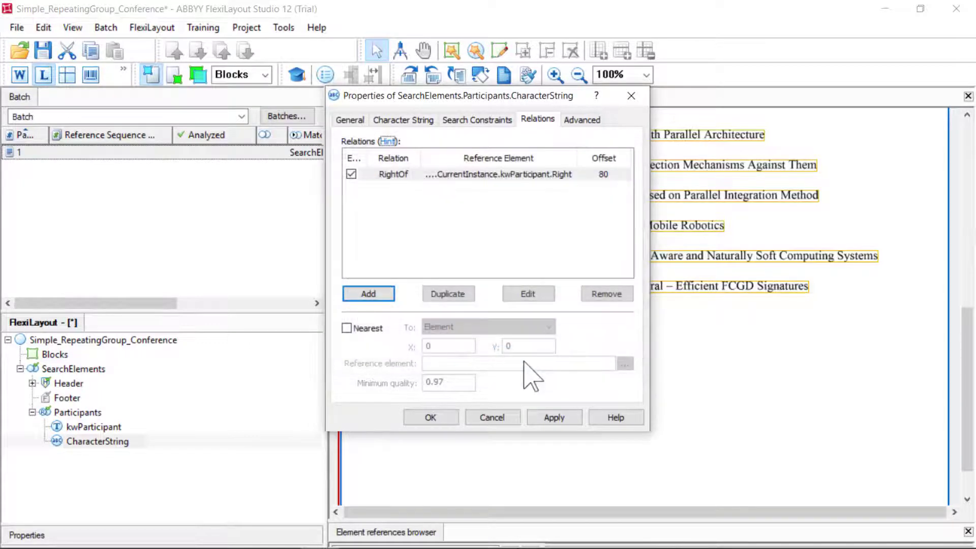
Add a Left of relation to the character string, referencing the right boundary of the current instance's kwParticipant with an offset of -600.
{"action": "left_click", "coordinate": [369, 294]}
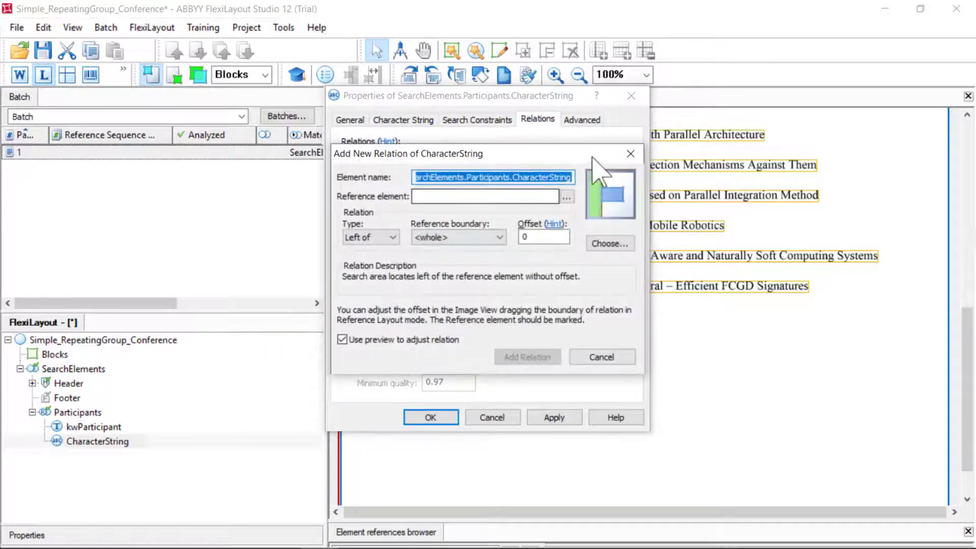
{"action": "left_click", "coordinate": [566, 197]}
{"action": "left_click", "coordinate": [433, 292]}
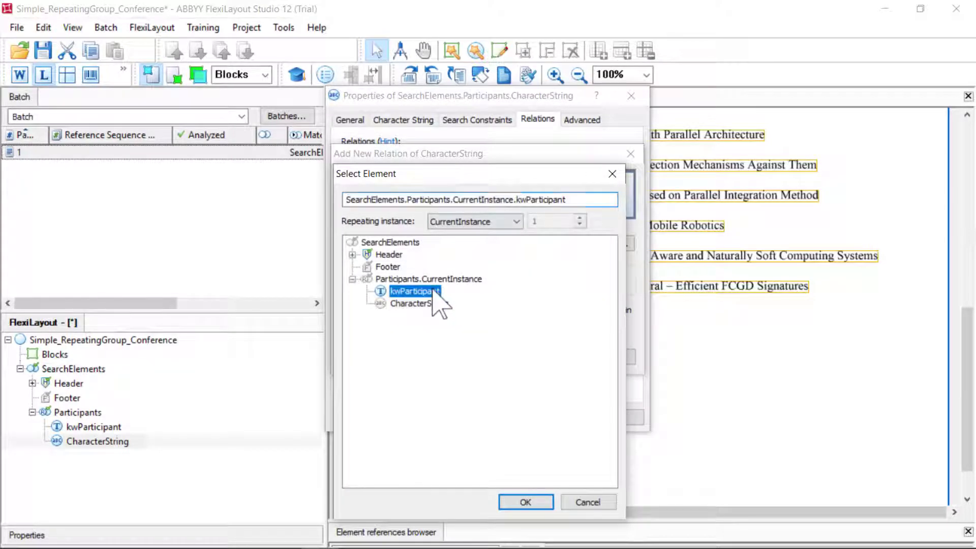
{"action": "left_click", "coordinate": [527, 503]}
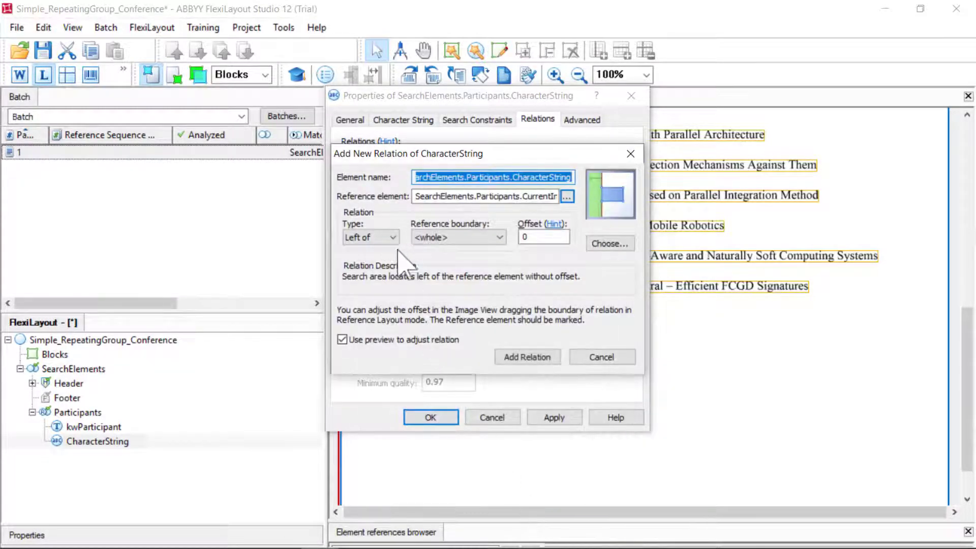
{"action": "left_click", "coordinate": [501, 245]}
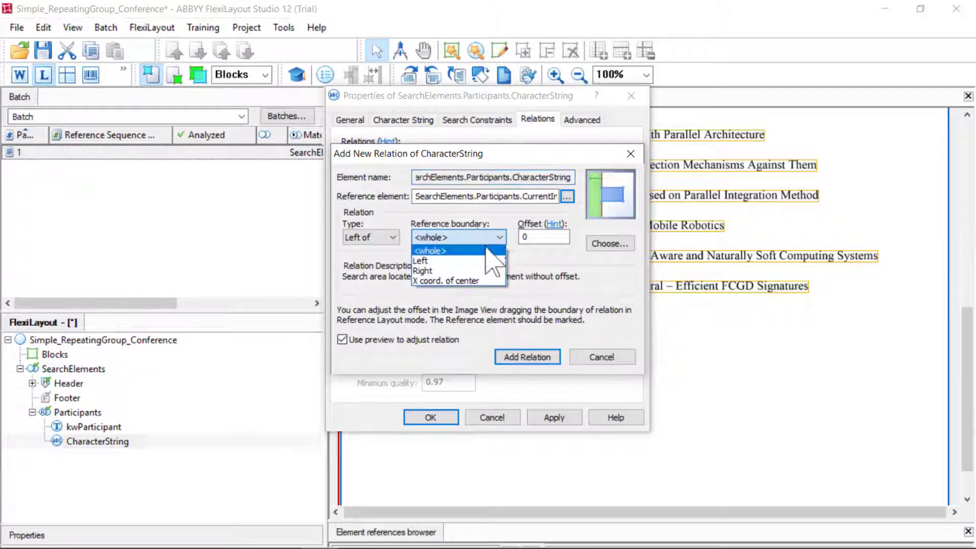
{"action": "left_click", "coordinate": [450, 267]}
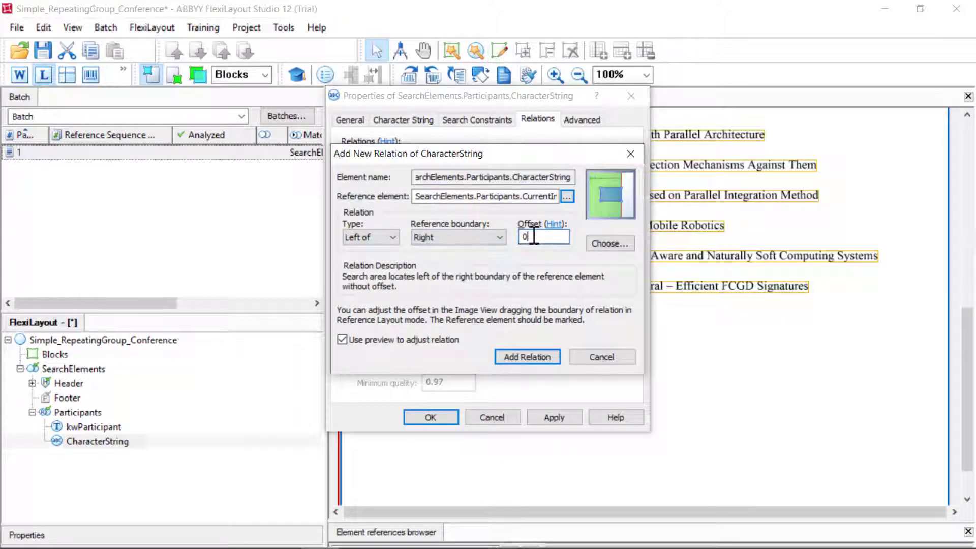
{"action": "key", "text": "BackSpace"}
{"action": "type", "text": "-600"}
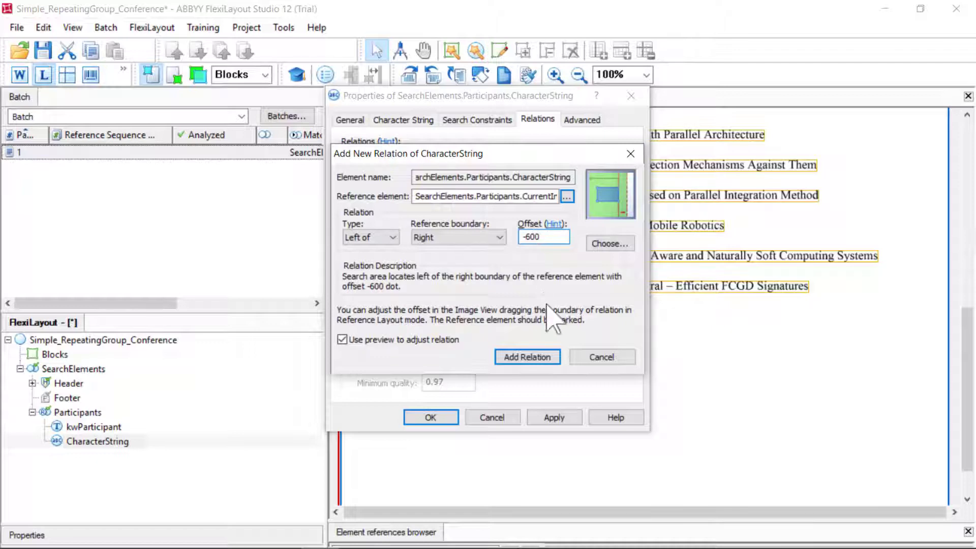
{"action": "left_click", "coordinate": [534, 356]}
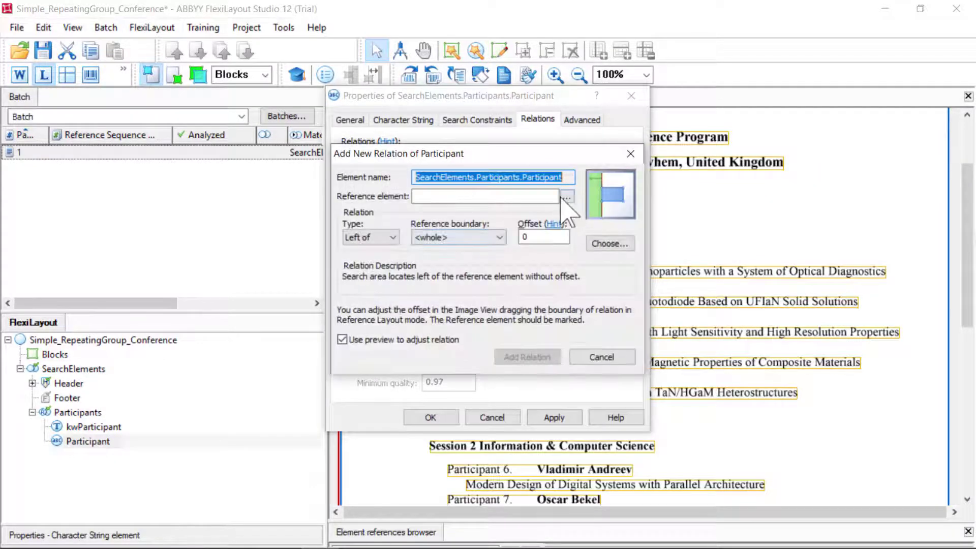
Add a Below relation to Participant, referencing the top boundary of the current instance's kwParticipant with an offset of -10.
{"action": "left_click", "coordinate": [566, 197]}
{"action": "left_click", "coordinate": [422, 292]}
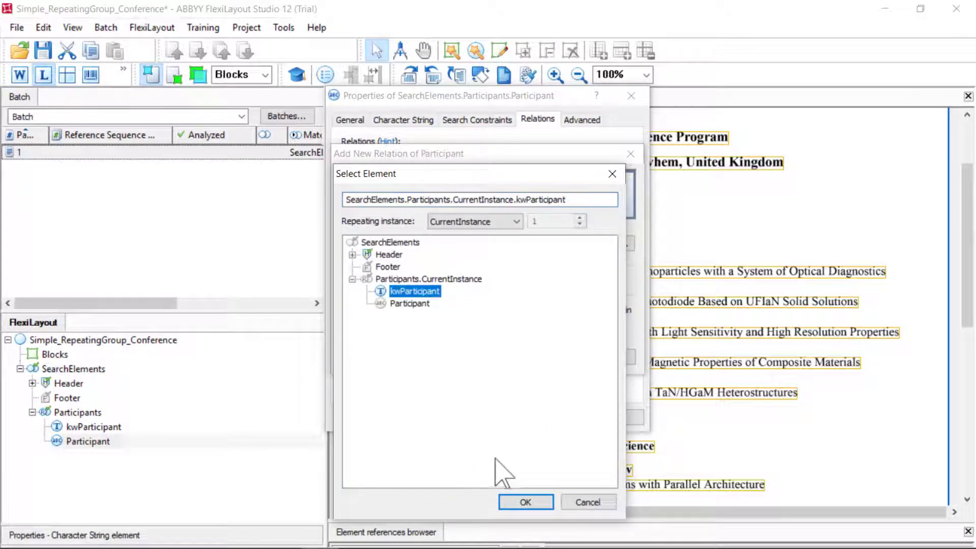
{"action": "left_click", "coordinate": [518, 502]}
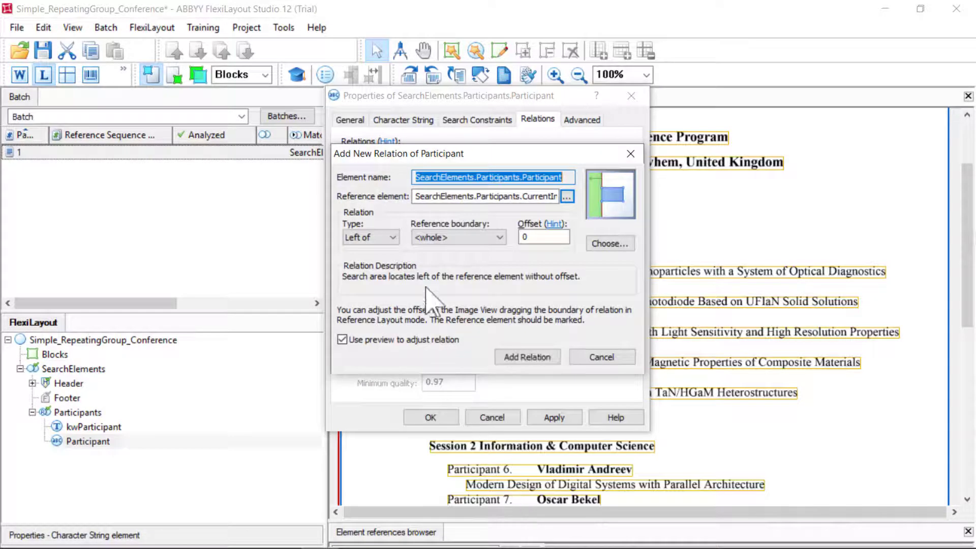
{"action": "left_click", "coordinate": [386, 238]}
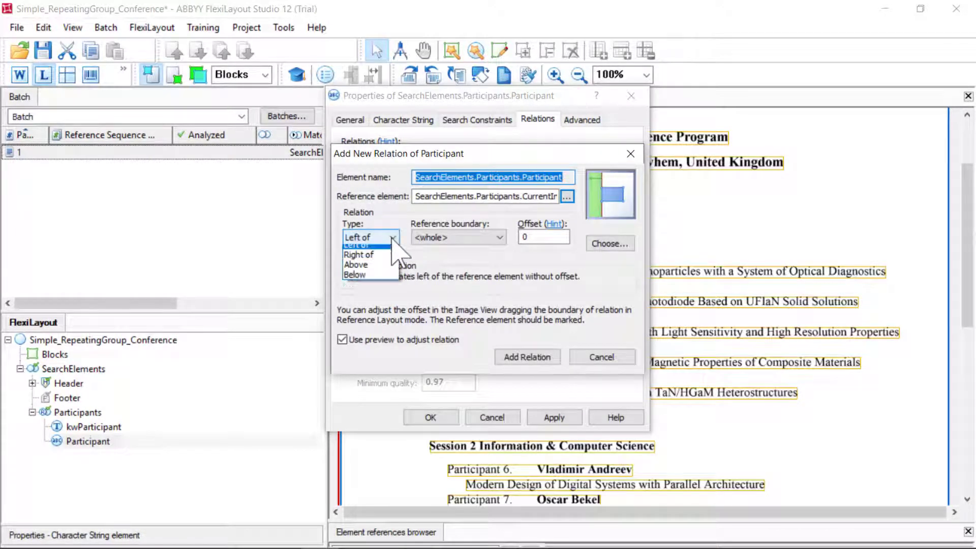
{"action": "left_click", "coordinate": [363, 281]}
{"action": "left_click", "coordinate": [457, 238]}
{"action": "left_click", "coordinate": [444, 252]}
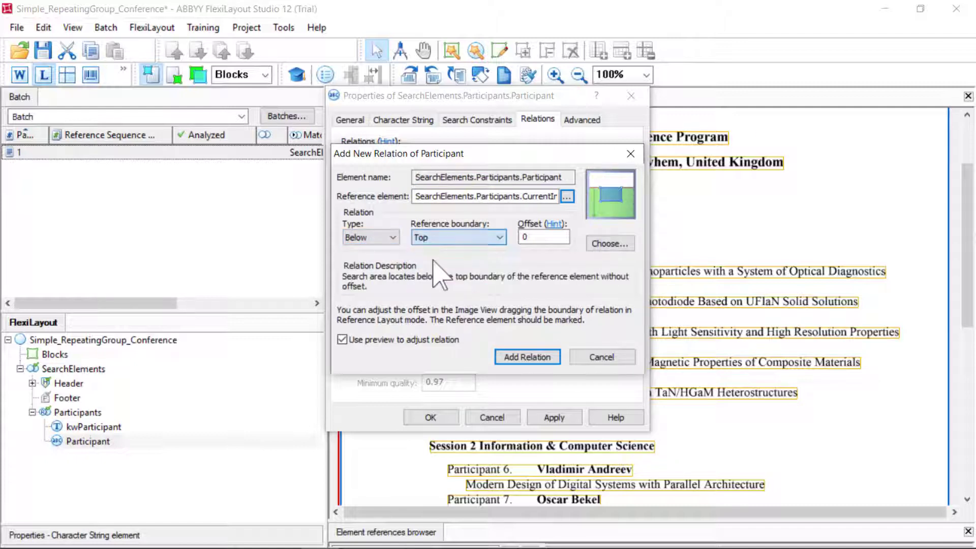
{"action": "left_click", "coordinate": [559, 241]}
{"action": "type", "text": "-10"}
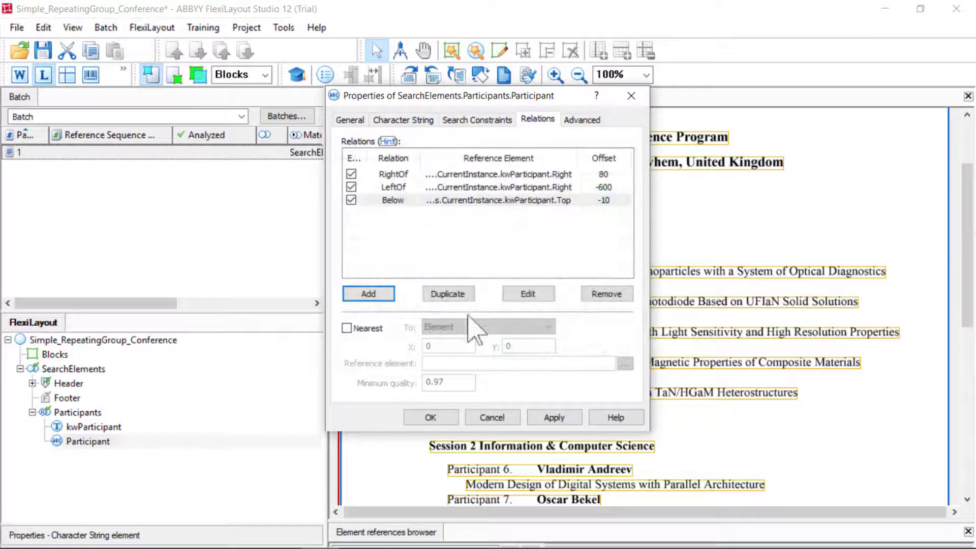
Add an Above relation to Participant from the bottom boundary of the current instance's kwParticipant with offset -10, and apply the properties.
{"action": "left_click", "coordinate": [373, 300]}
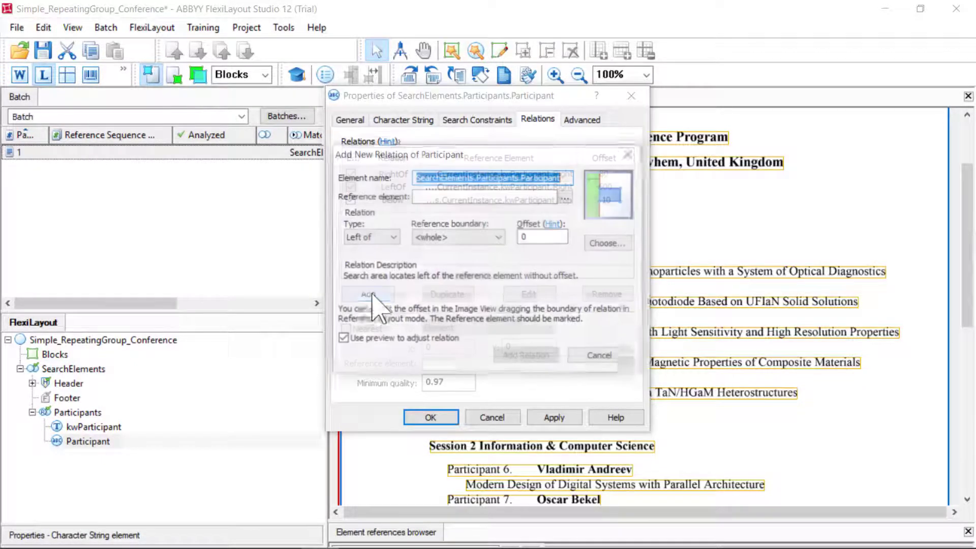
{"action": "left_click", "coordinate": [567, 197]}
{"action": "left_click", "coordinate": [415, 291]}
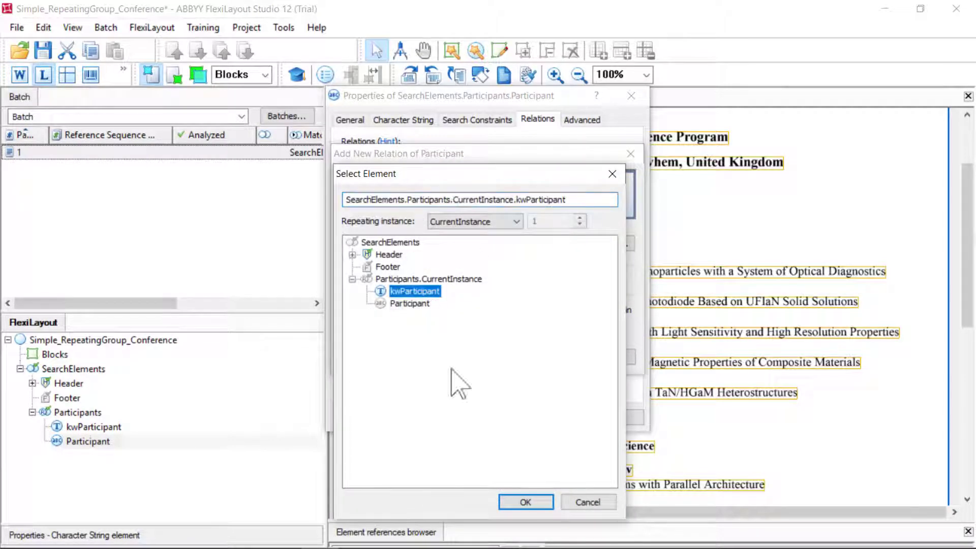
{"action": "left_click", "coordinate": [526, 503]}
{"action": "left_click", "coordinate": [393, 237]}
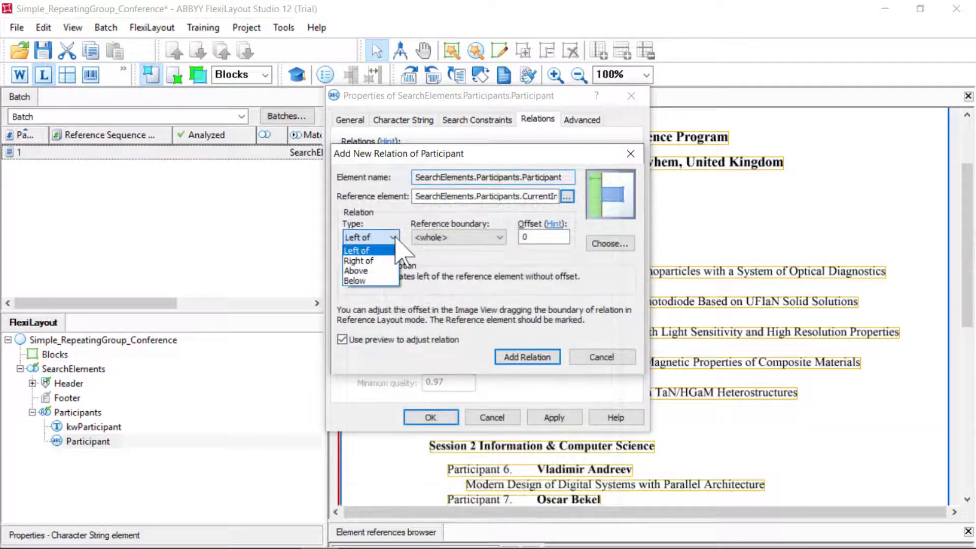
{"action": "left_click", "coordinate": [356, 271]}
{"action": "left_click", "coordinate": [458, 237]}
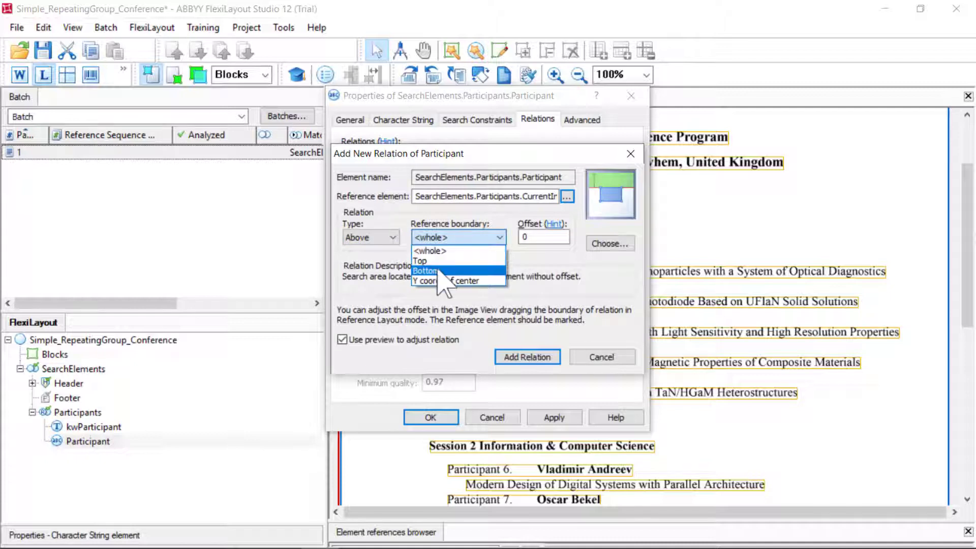
{"action": "left_click", "coordinate": [440, 259]}
{"action": "left_click", "coordinate": [544, 239]}
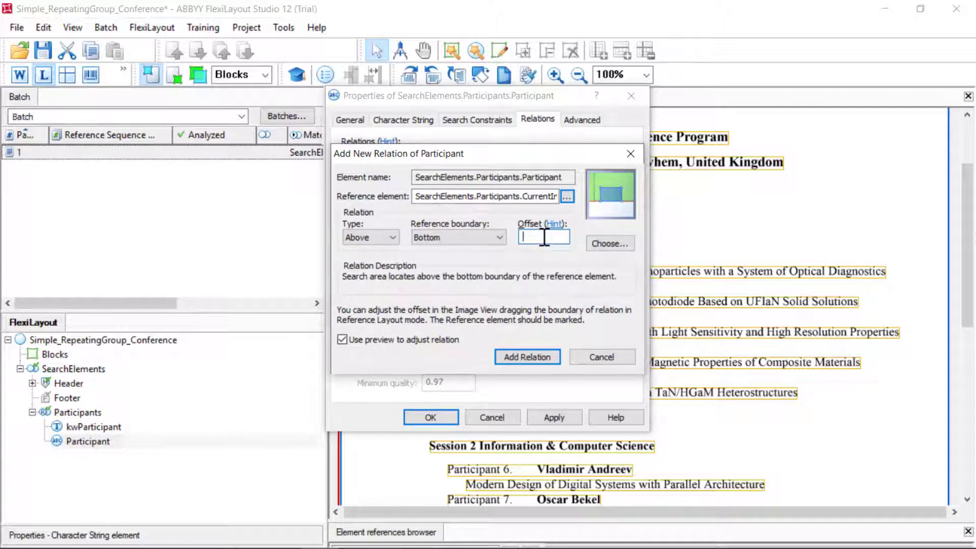
{"action": "type", "text": "-10"}
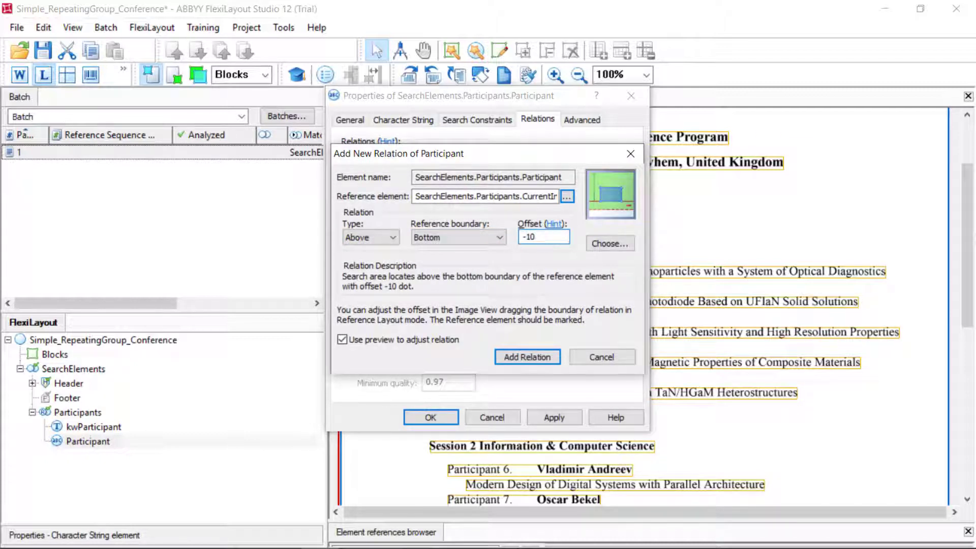
{"action": "left_click", "coordinate": [528, 357]}
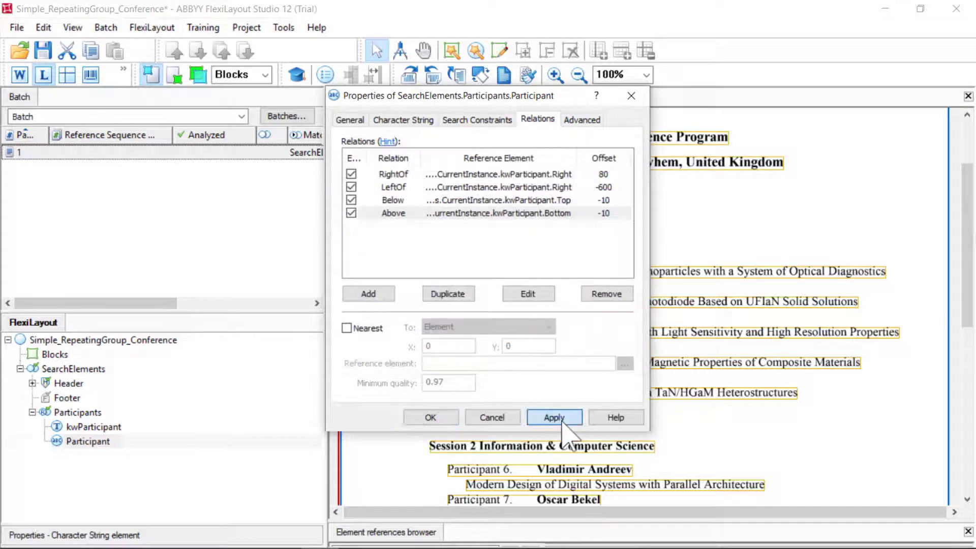
{"action": "left_click", "coordinate": [430, 417]}
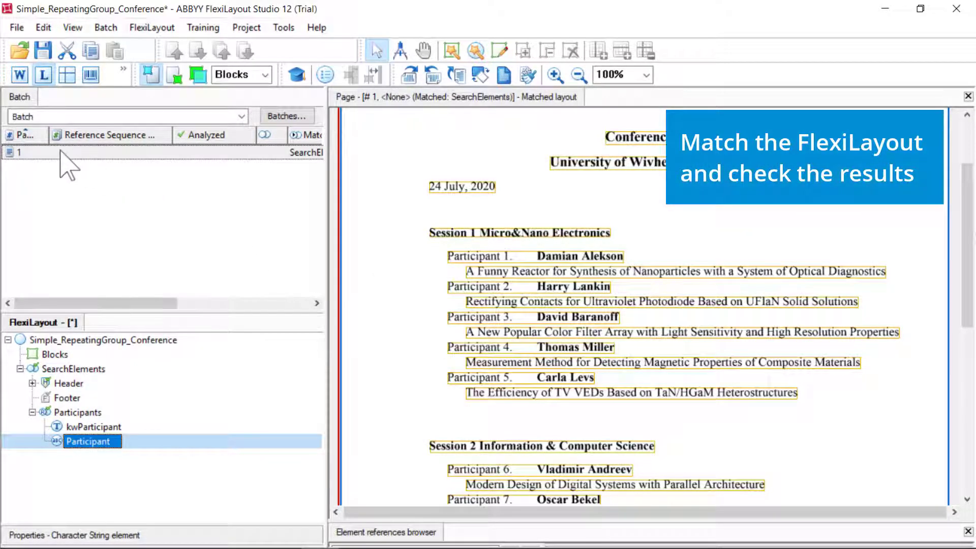
Rematch the FlexiLayout on page 1 and open the Participants group in the tree of hypotheses.
{"action": "right_click", "coordinate": [61, 152]}
{"action": "left_click", "coordinate": [102, 117]}
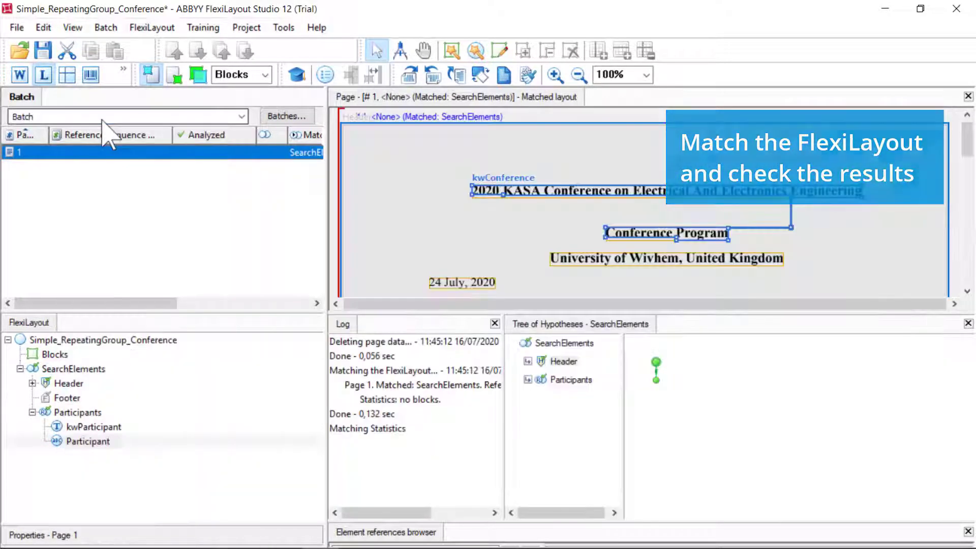
{"action": "left_click", "coordinate": [527, 380]}
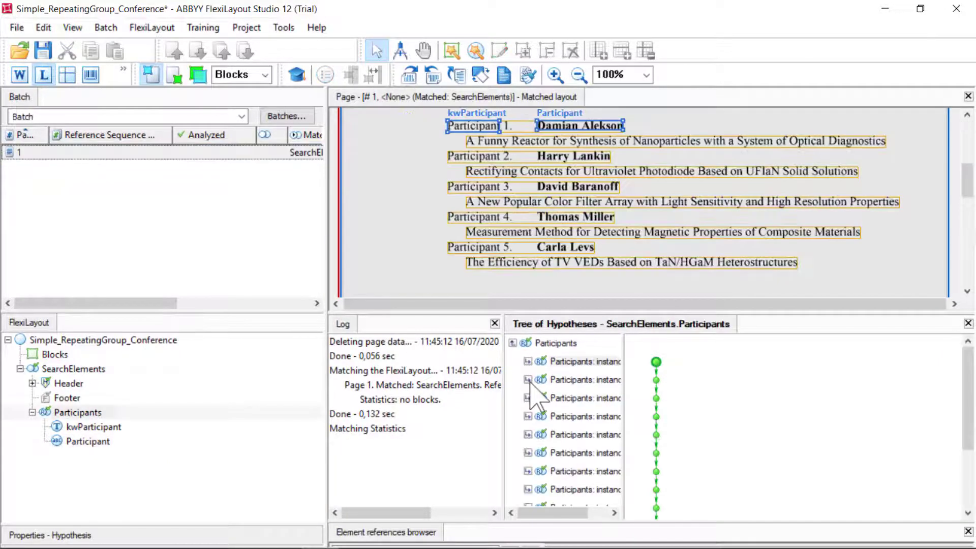
Examine the Participants instances one by one to check where kwParticipant and Participant are matched on the page.
{"action": "left_click", "coordinate": [576, 380]}
{"action": "left_click", "coordinate": [595, 406]}
{"action": "left_click", "coordinate": [590, 422]}
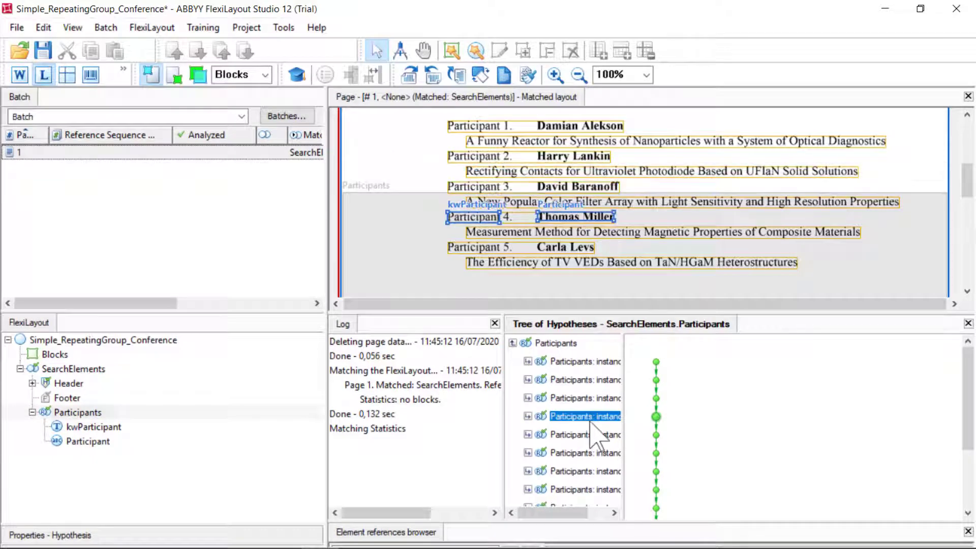
{"action": "left_click", "coordinate": [591, 435]}
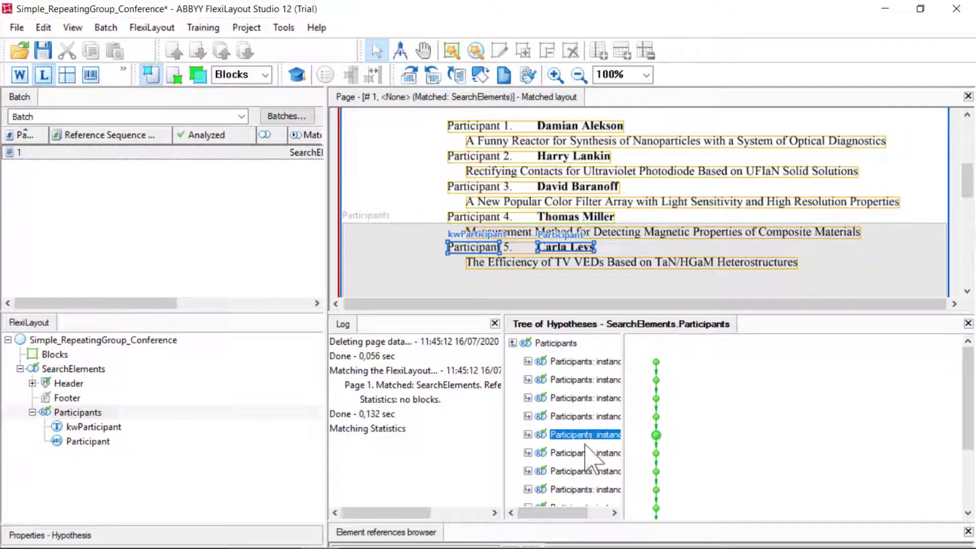
{"action": "left_click", "coordinate": [583, 453]}
{"action": "left_click", "coordinate": [586, 471]}
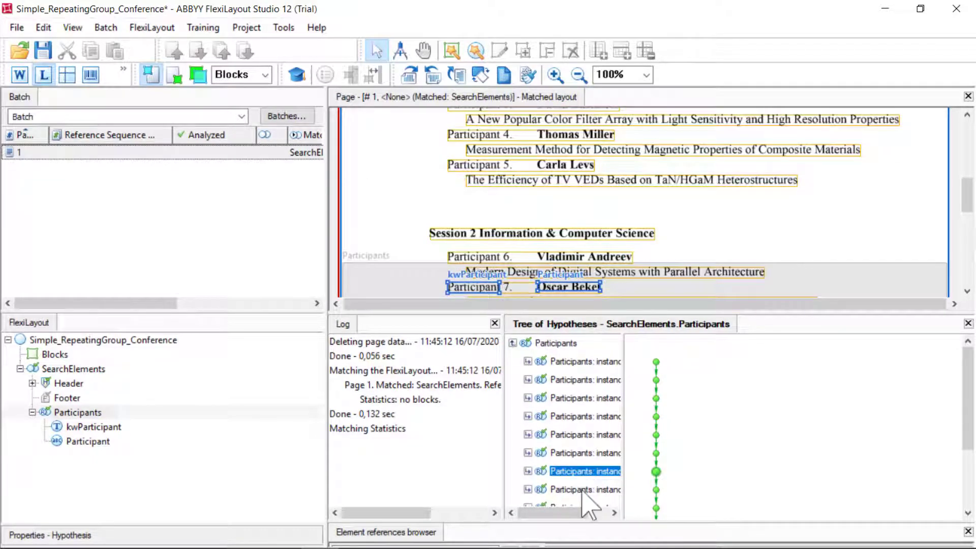
{"action": "left_click", "coordinate": [585, 489]}
{"action": "scroll", "coordinate": [585, 488], "scroll_direction": "down", "scroll_amount": 2}
{"action": "left_click", "coordinate": [582, 406]}
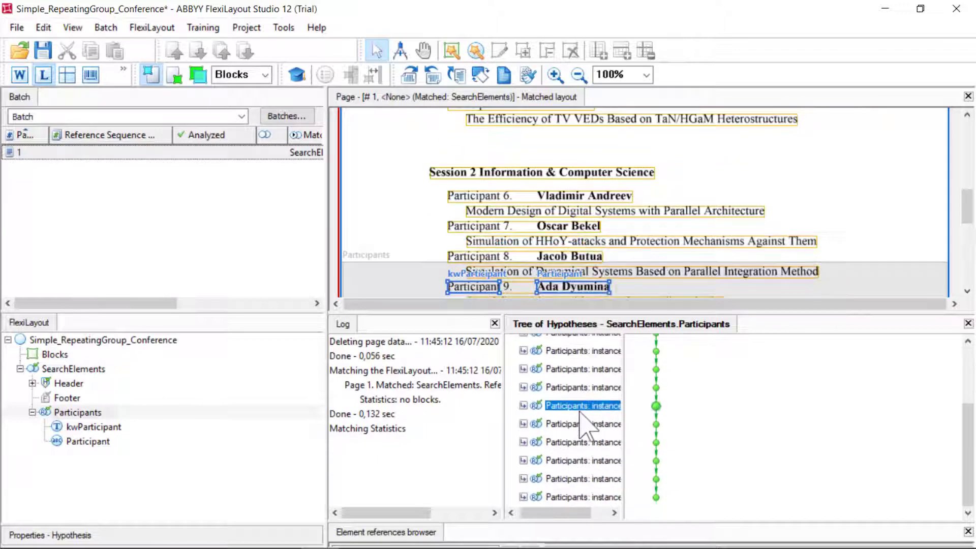
{"action": "left_click", "coordinate": [585, 424]}
{"action": "left_click", "coordinate": [585, 444]}
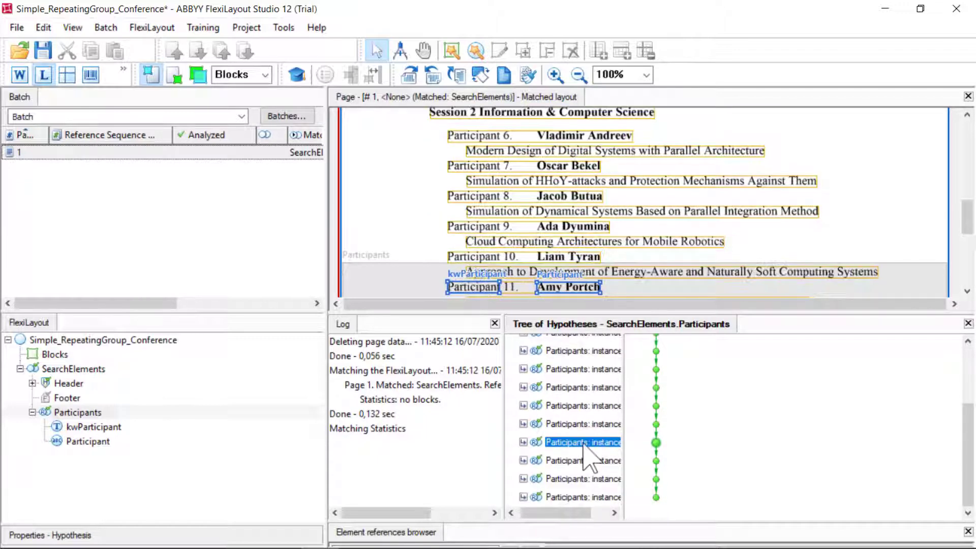
{"action": "left_click", "coordinate": [572, 461]}
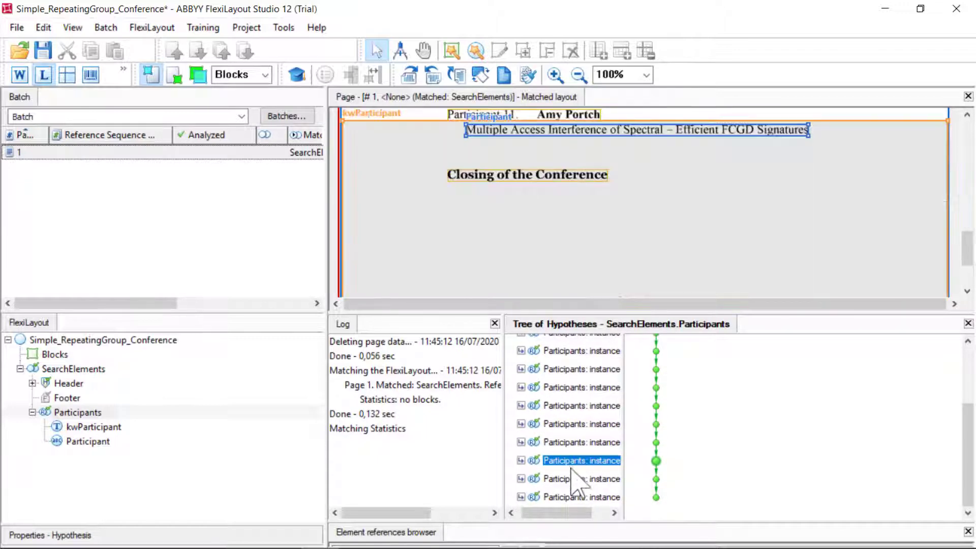
{"action": "left_click", "coordinate": [574, 479]}
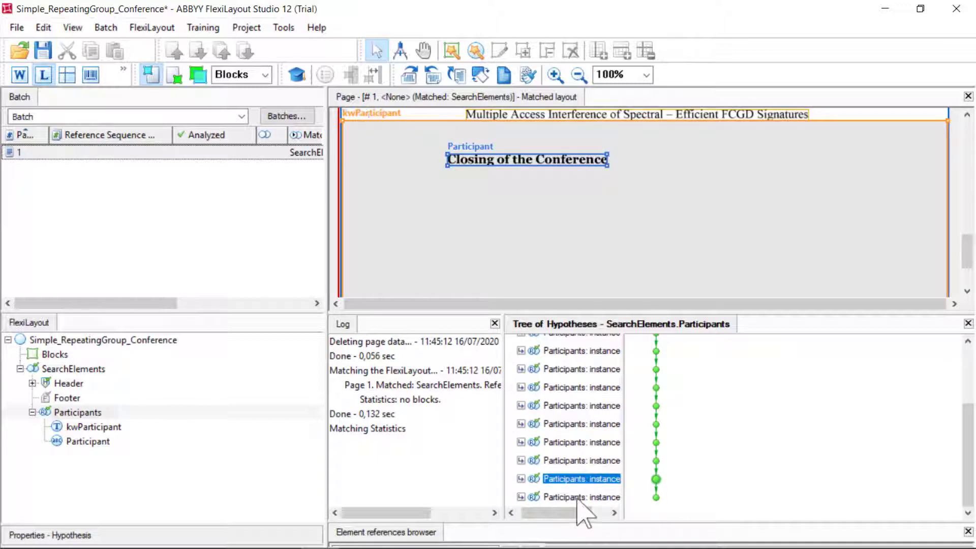
{"action": "left_click", "coordinate": [579, 497]}
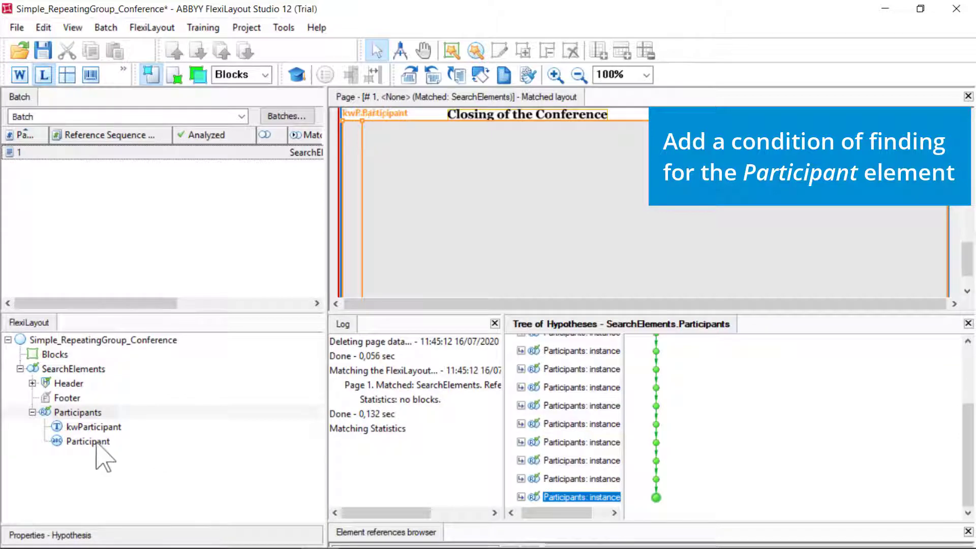
Add a condition to Participant that stops its search if the current instance's kwParticipant is not found, and apply the properties.
{"action": "right_click", "coordinate": [116, 441]}
{"action": "left_click", "coordinate": [128, 431]}
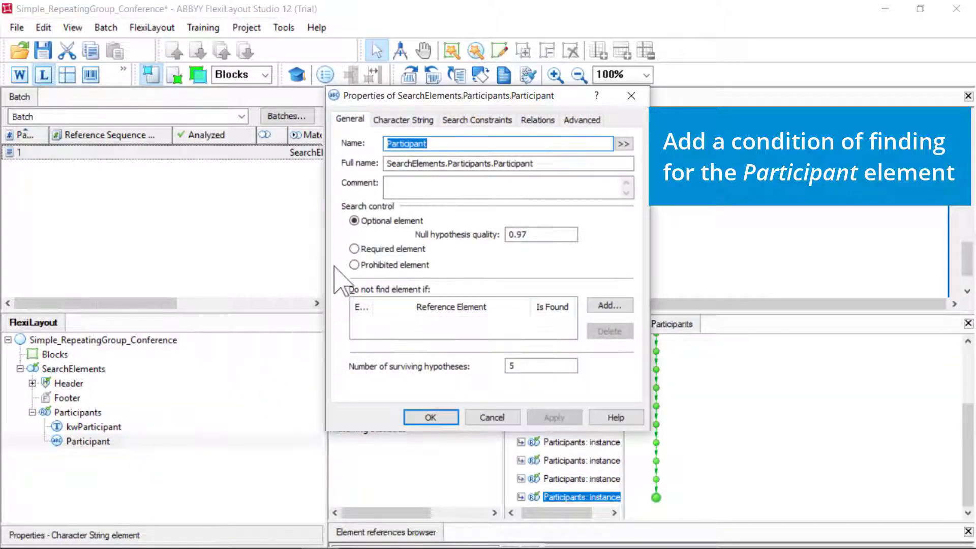
{"action": "left_click", "coordinate": [610, 307]}
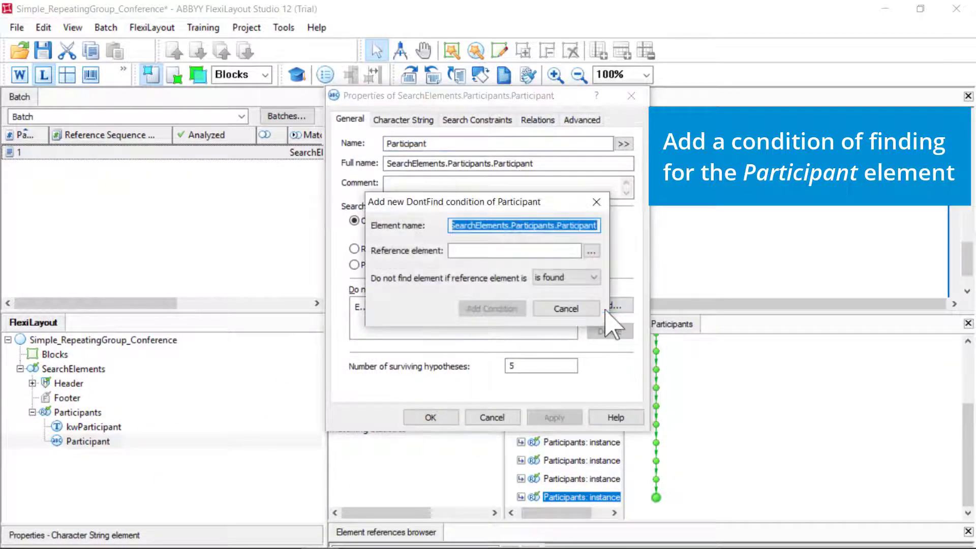
{"action": "left_click", "coordinate": [591, 251]}
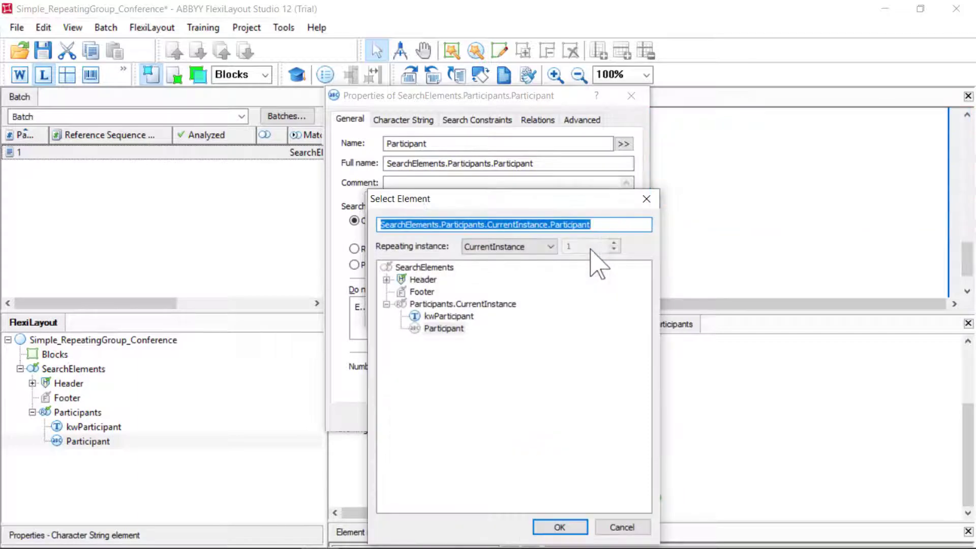
{"action": "left_click", "coordinate": [458, 317]}
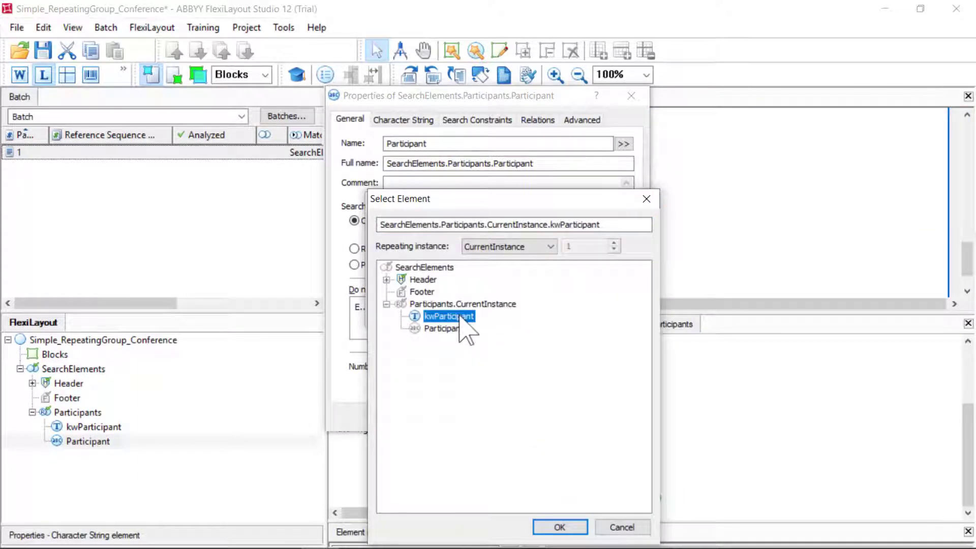
{"action": "left_click", "coordinate": [560, 527]}
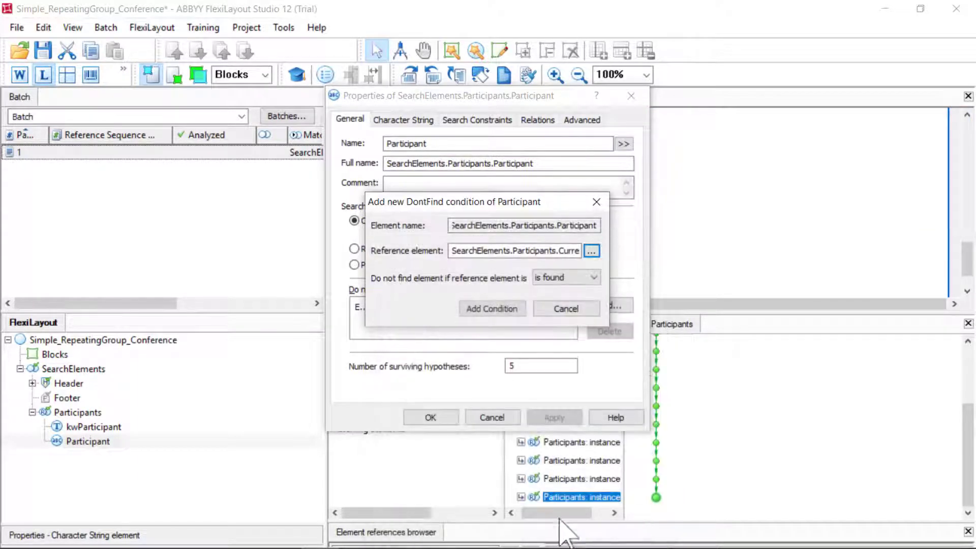
{"action": "left_click", "coordinate": [593, 278]}
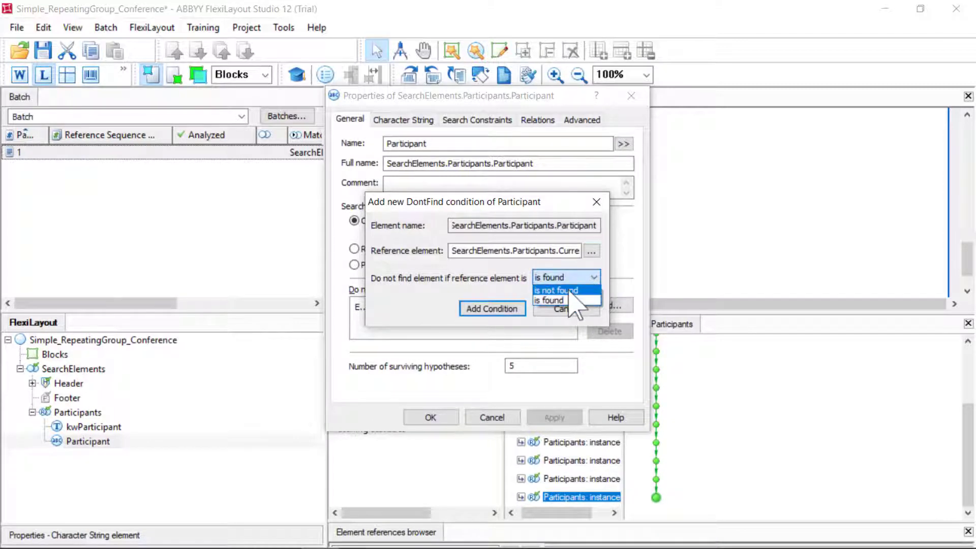
{"action": "left_click", "coordinate": [559, 289]}
{"action": "left_click", "coordinate": [515, 310]}
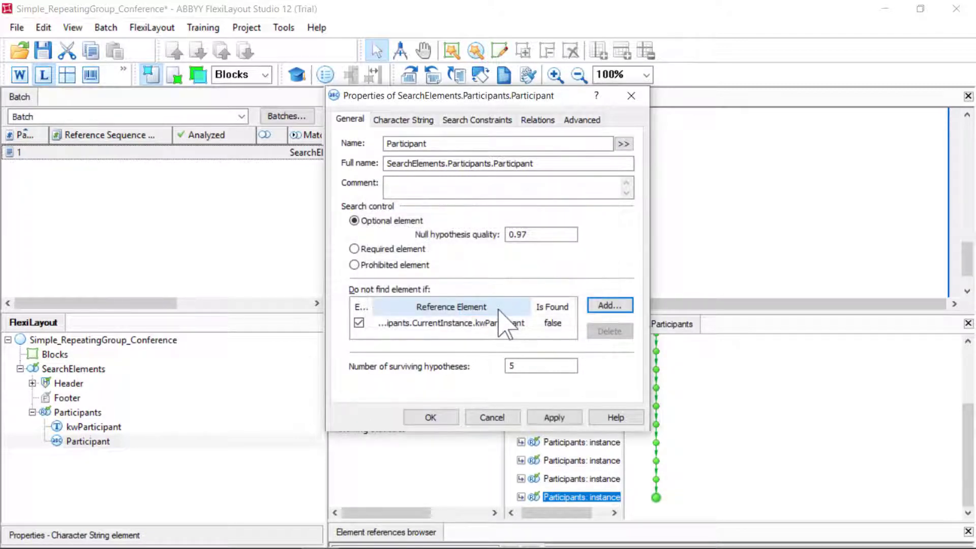
{"action": "left_click", "coordinate": [554, 418]}
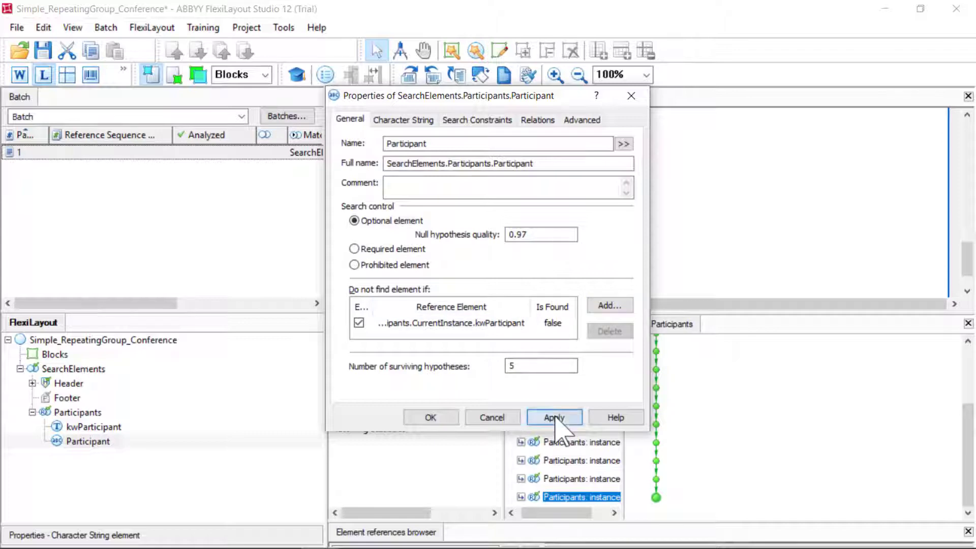
{"action": "left_click", "coordinate": [450, 416]}
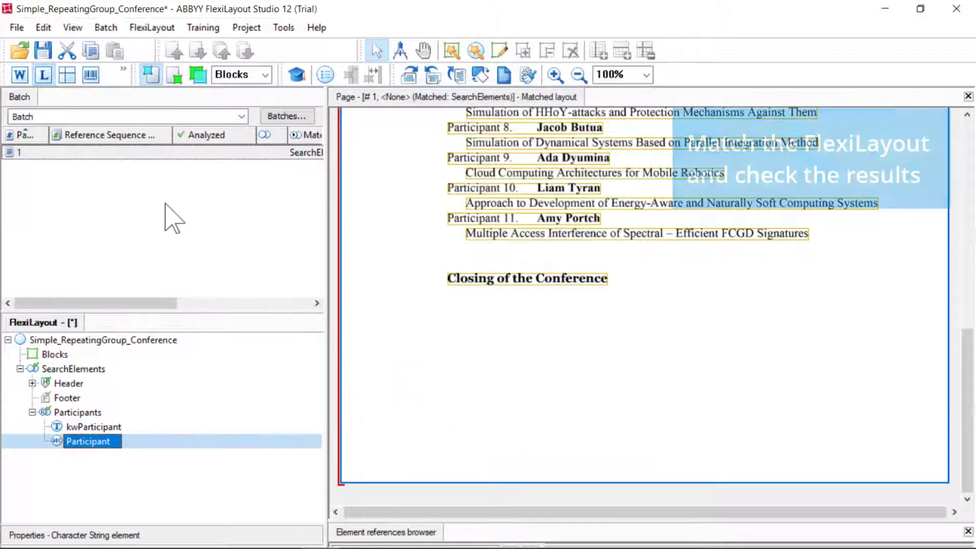
Rematch the FlexiLayout on page 1 and open the Participants group in the tree of hypotheses.
{"action": "right_click", "coordinate": [68, 153]}
{"action": "left_click", "coordinate": [86, 116]}
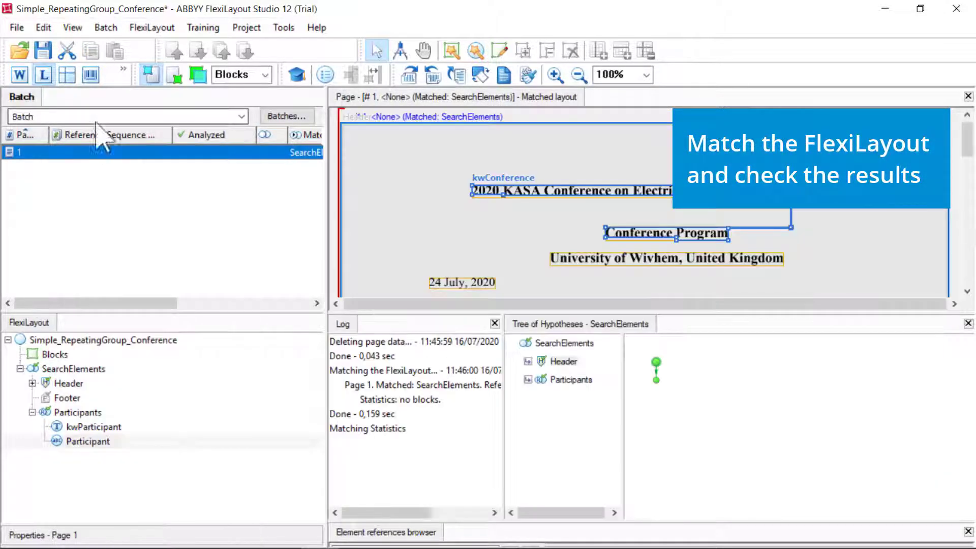
{"action": "double_click", "coordinate": [564, 380]}
Examine the Participants instances through to the last one to check where kwParticipant and Participant are matched on the page.
{"action": "left_click", "coordinate": [579, 379]}
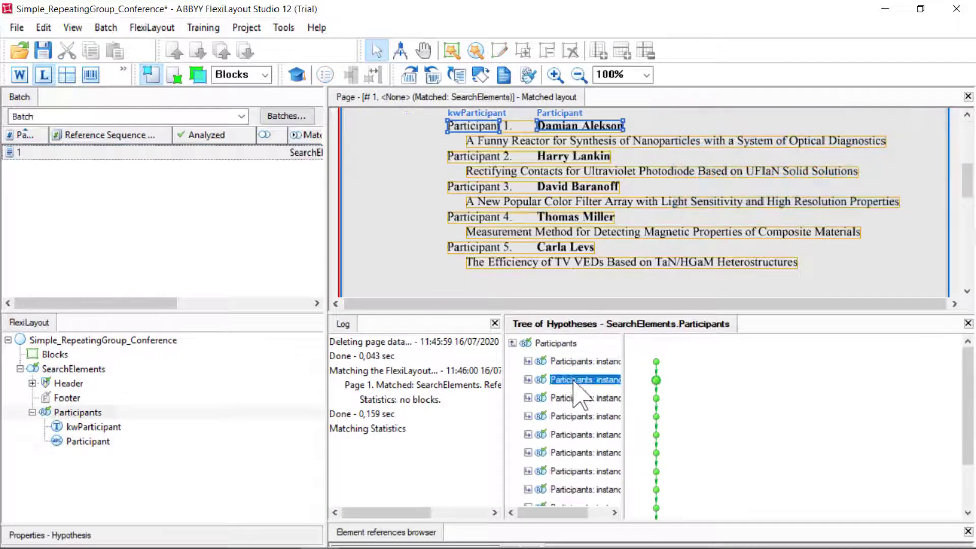
{"action": "left_click", "coordinate": [582, 398]}
{"action": "left_click", "coordinate": [583, 416]}
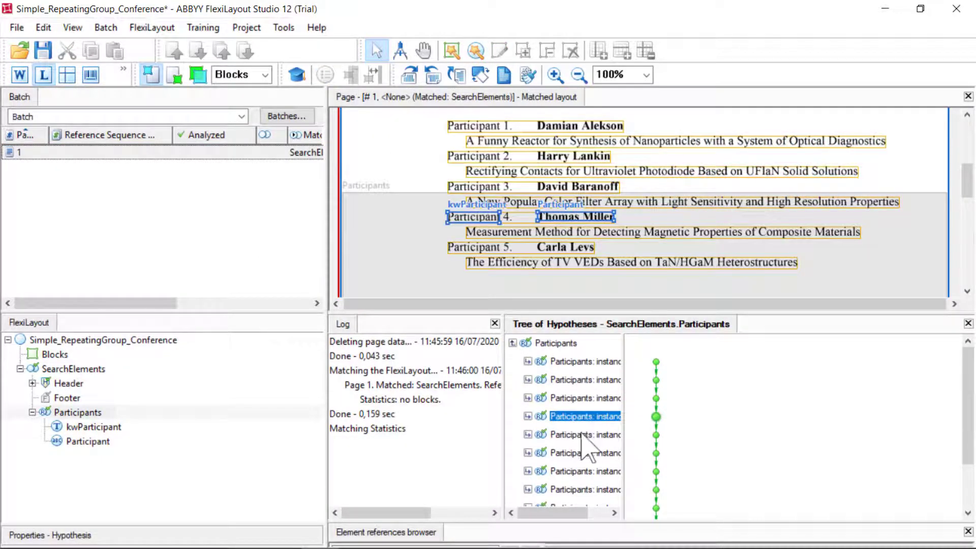
{"action": "left_click", "coordinate": [584, 435]}
{"action": "left_click", "coordinate": [589, 453]}
{"action": "left_click", "coordinate": [590, 471]}
{"action": "left_click", "coordinate": [591, 489]}
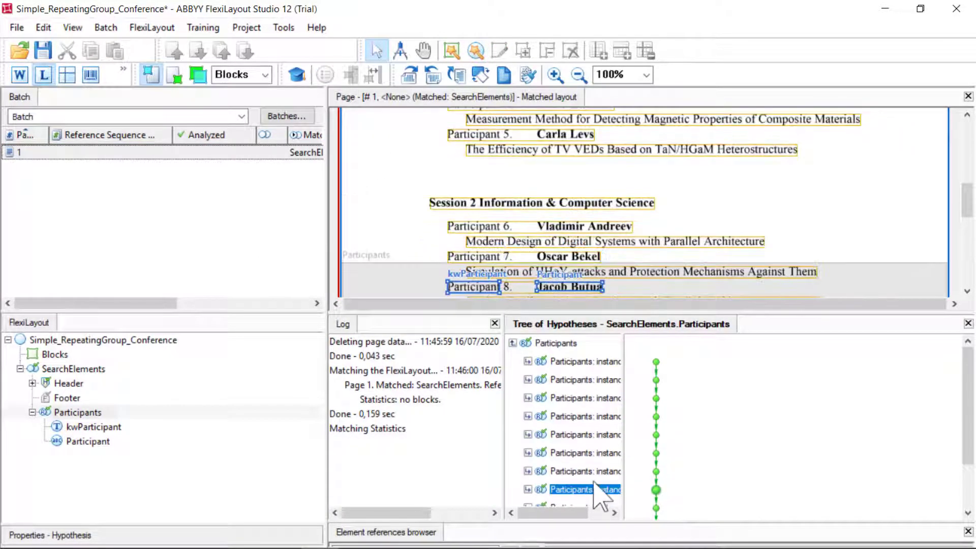
{"action": "scroll", "coordinate": [593, 480], "scroll_direction": "down", "scroll_amount": 1}
{"action": "left_click", "coordinate": [589, 442]}
{"action": "left_click", "coordinate": [585, 460]}
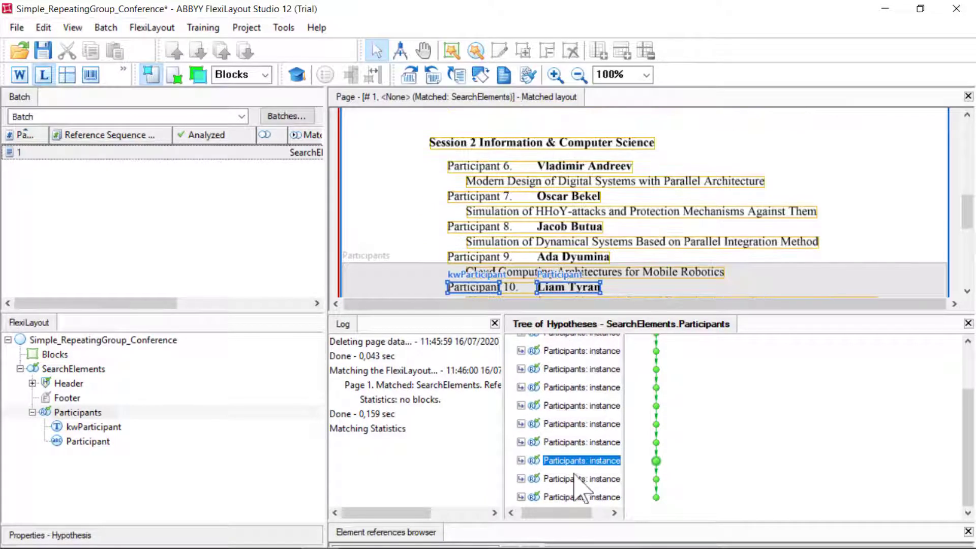
{"action": "left_click", "coordinate": [581, 478]}
{"action": "left_click", "coordinate": [577, 498]}
{"action": "scroll", "coordinate": [577, 501], "scroll_direction": "up", "scroll_amount": 1}
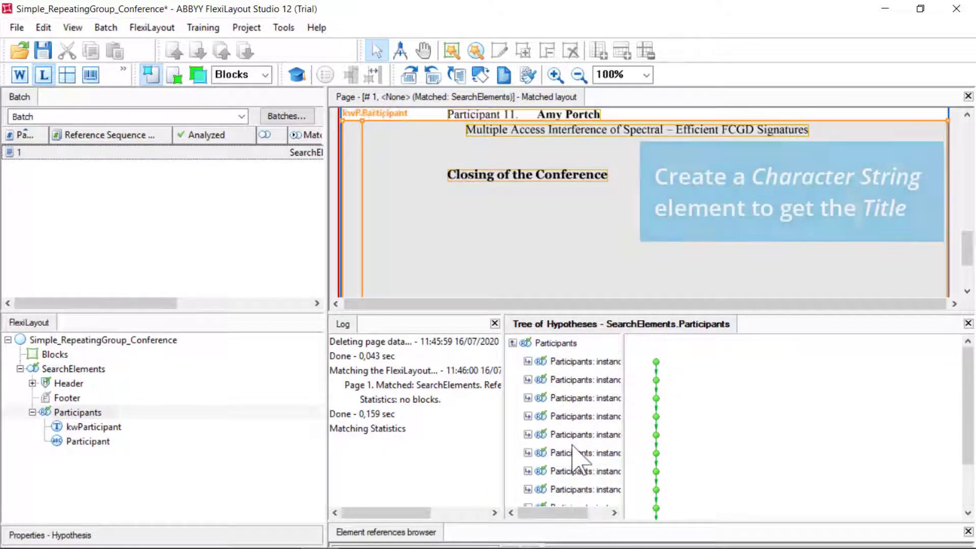
Add a Character String element to the Participants repeating group and name it Title.
{"action": "right_click", "coordinate": [85, 414]}
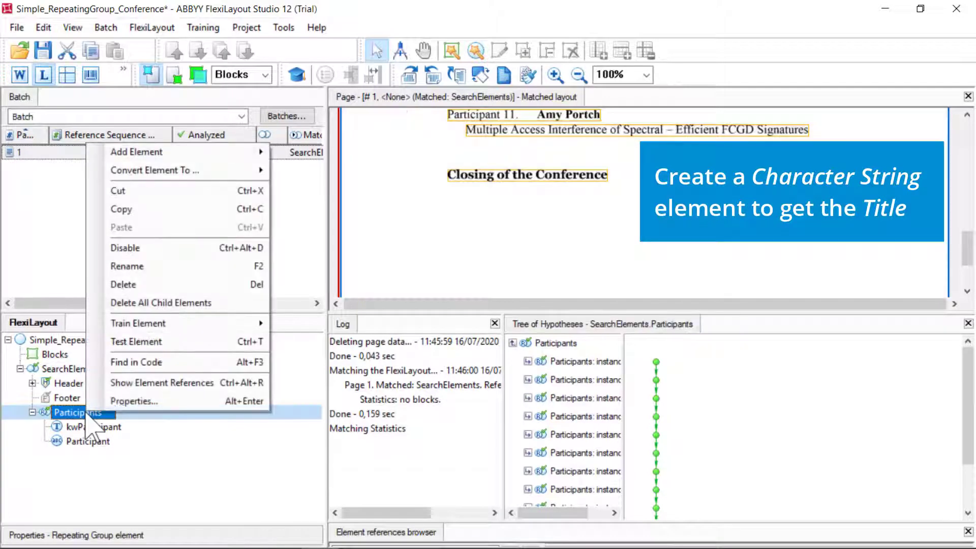
{"action": "mouse_move", "coordinate": [178, 157]}
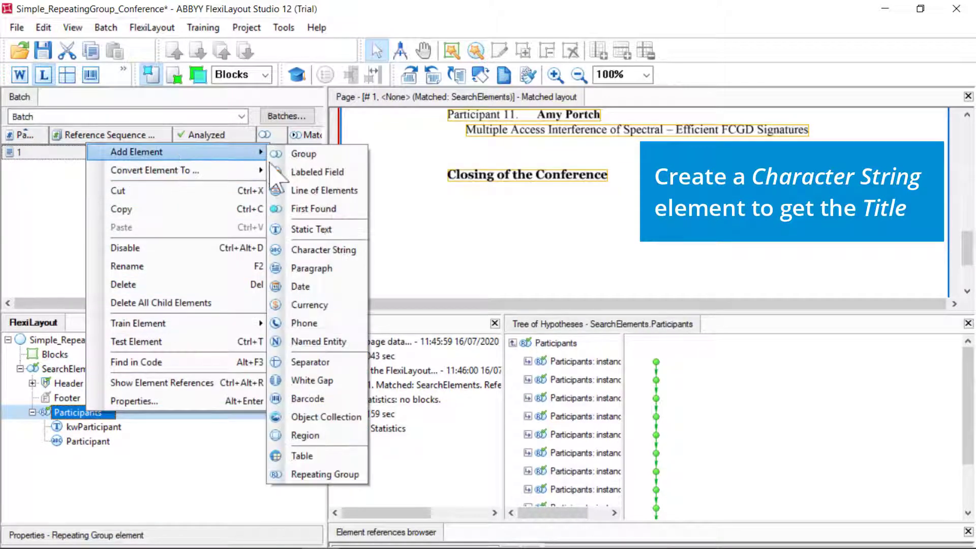
{"action": "left_click", "coordinate": [326, 250]}
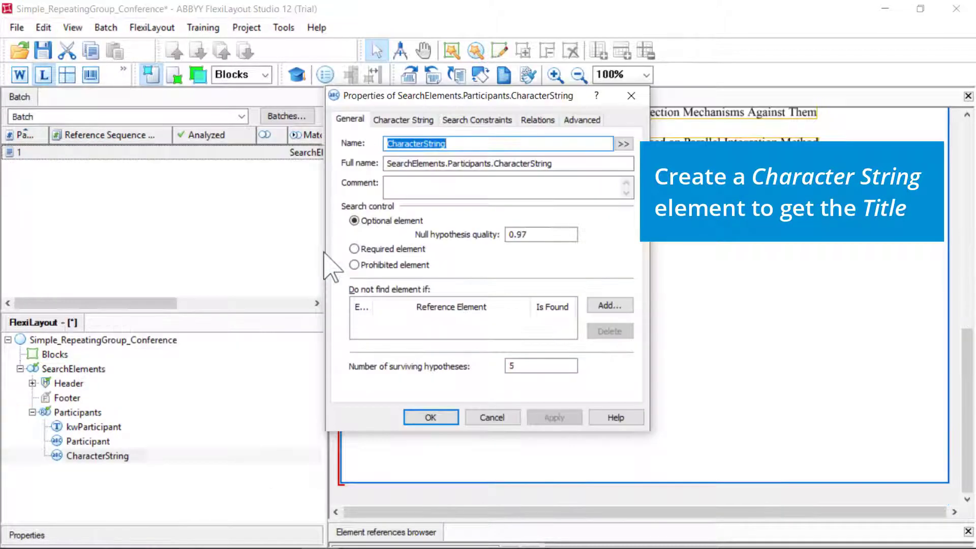
{"action": "type", "text": "Title"}
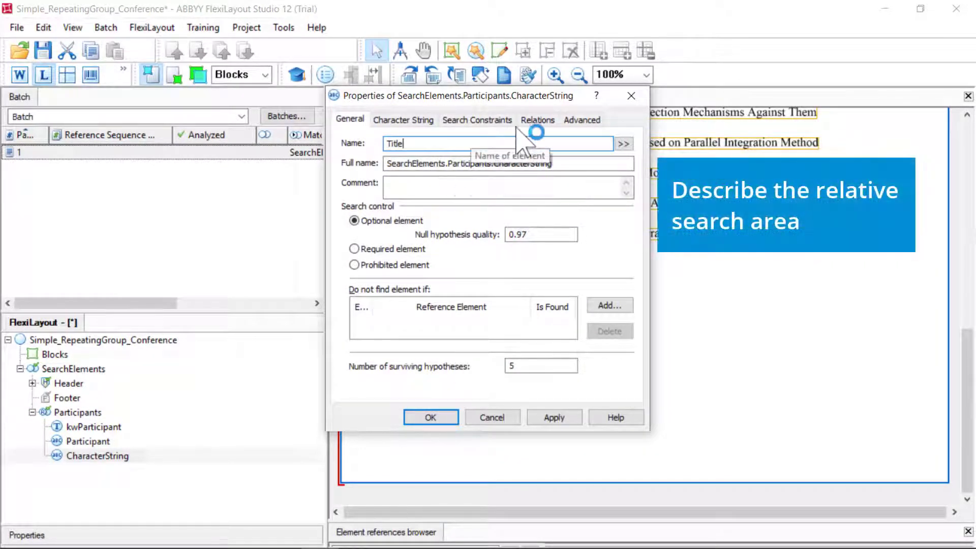
Add a Below relation to Title, referencing the bottom boundary of the current instance's kwParticipant.
{"action": "left_click", "coordinate": [535, 121]}
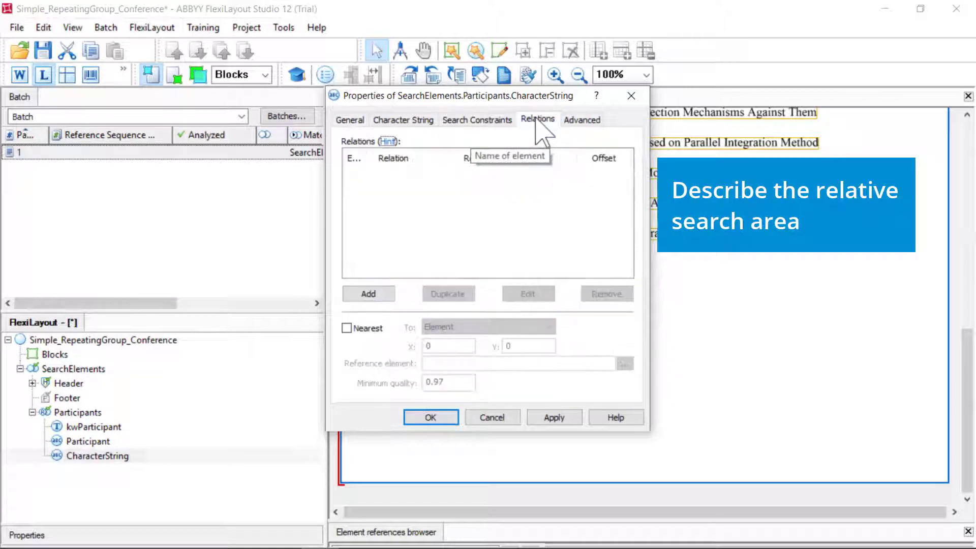
{"action": "left_click", "coordinate": [381, 294]}
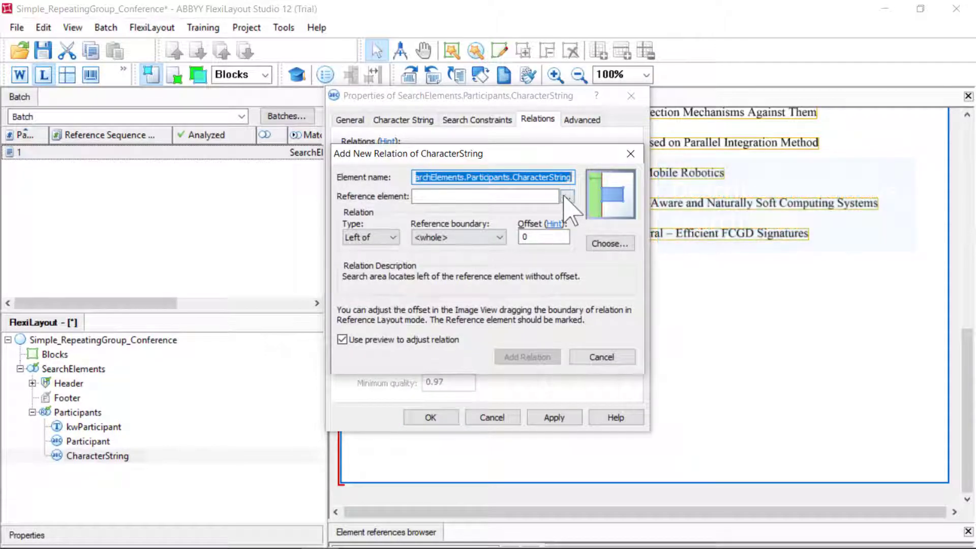
{"action": "left_click", "coordinate": [567, 197]}
{"action": "left_click", "coordinate": [428, 294]}
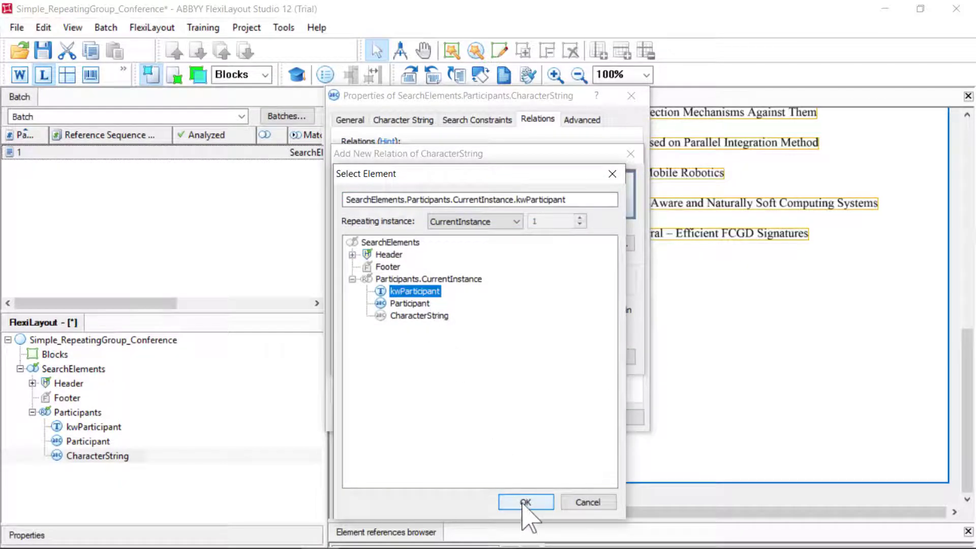
{"action": "left_click", "coordinate": [526, 503]}
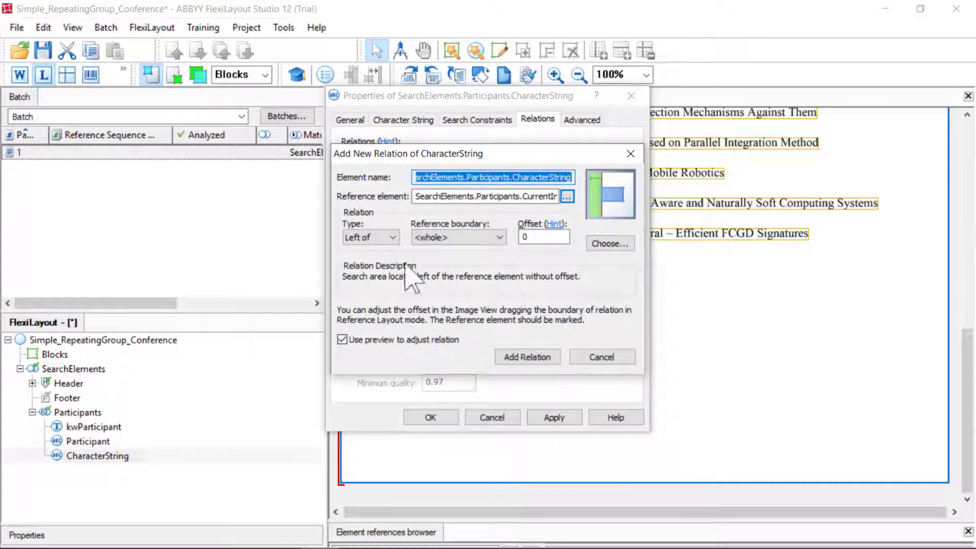
{"action": "left_click", "coordinate": [392, 237]}
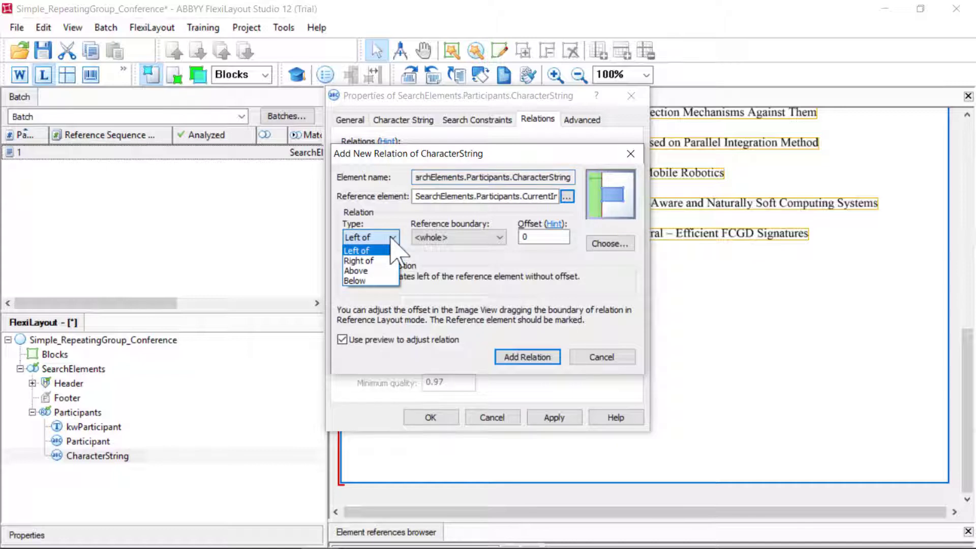
{"action": "left_click", "coordinate": [364, 281]}
{"action": "left_click", "coordinate": [456, 238]}
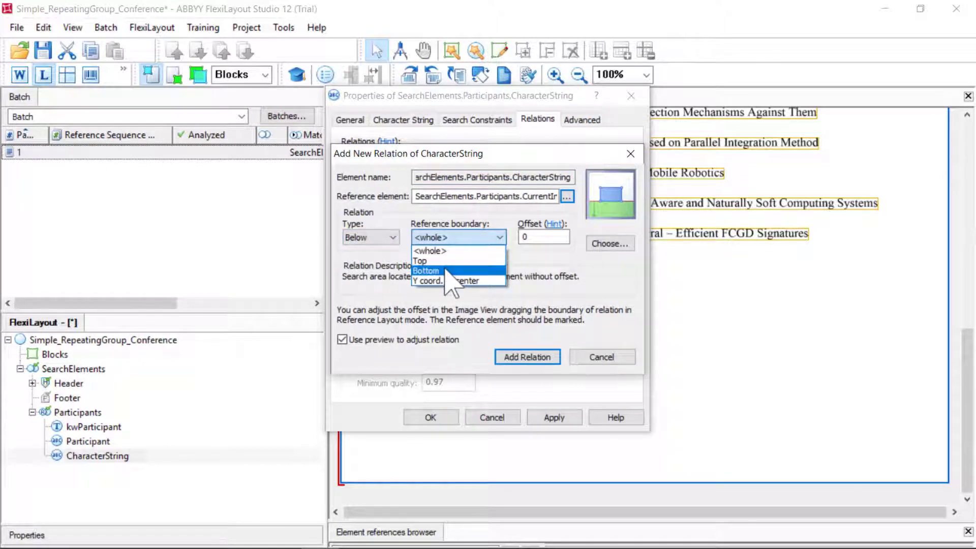
{"action": "left_click", "coordinate": [454, 265]}
{"action": "left_click", "coordinate": [527, 357]}
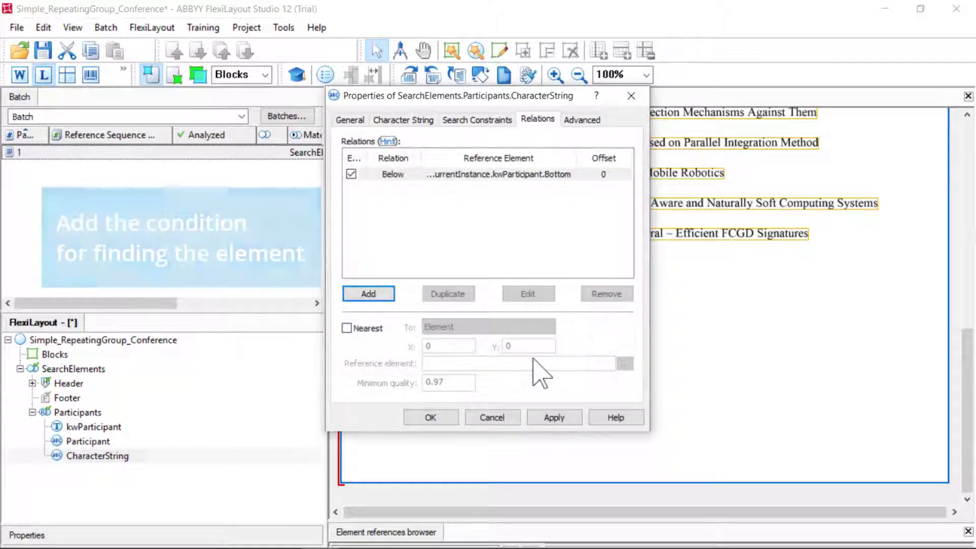
Add a condition not to find Title if the current instance's kwParticipant is not found, and apply the element's properties.
{"action": "left_click", "coordinate": [355, 122]}
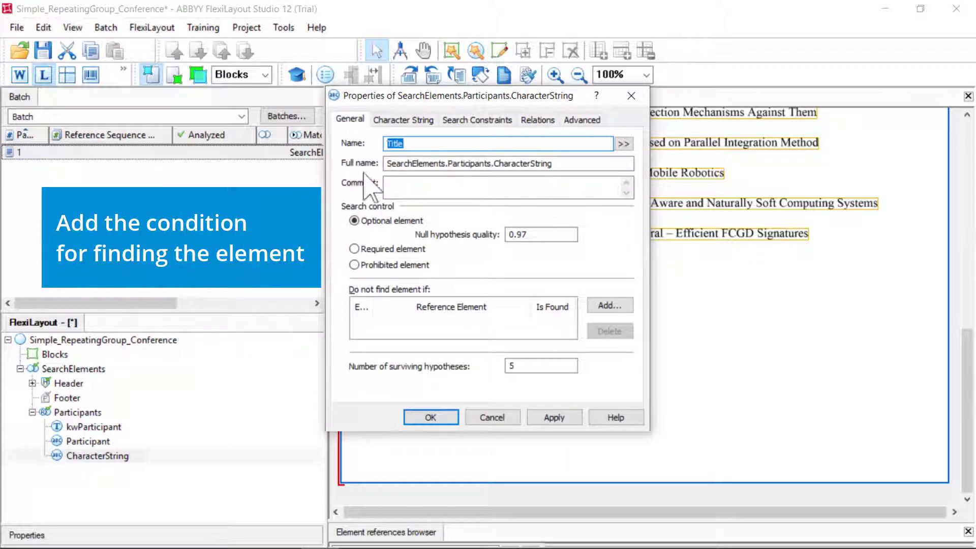
{"action": "left_click", "coordinate": [609, 307]}
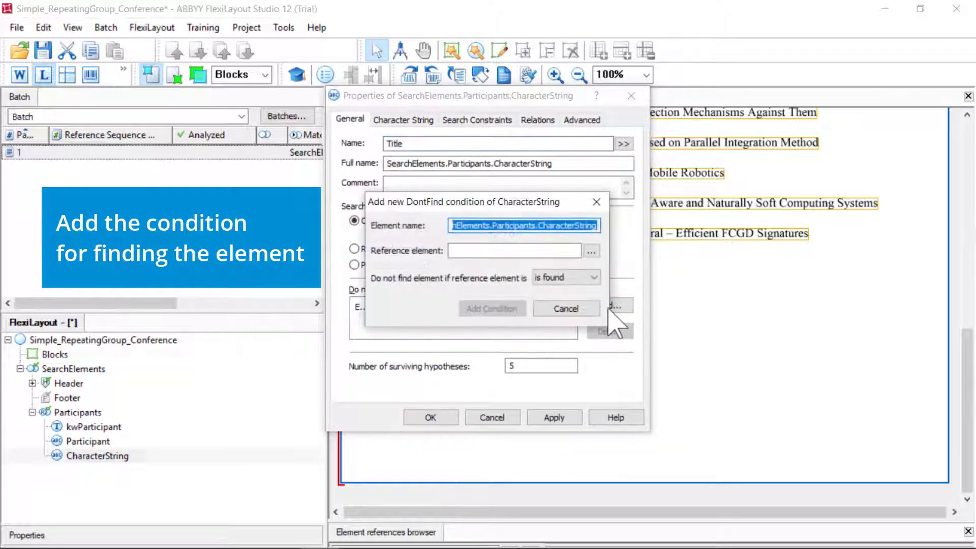
{"action": "left_click", "coordinate": [592, 250]}
{"action": "left_click", "coordinate": [450, 316]}
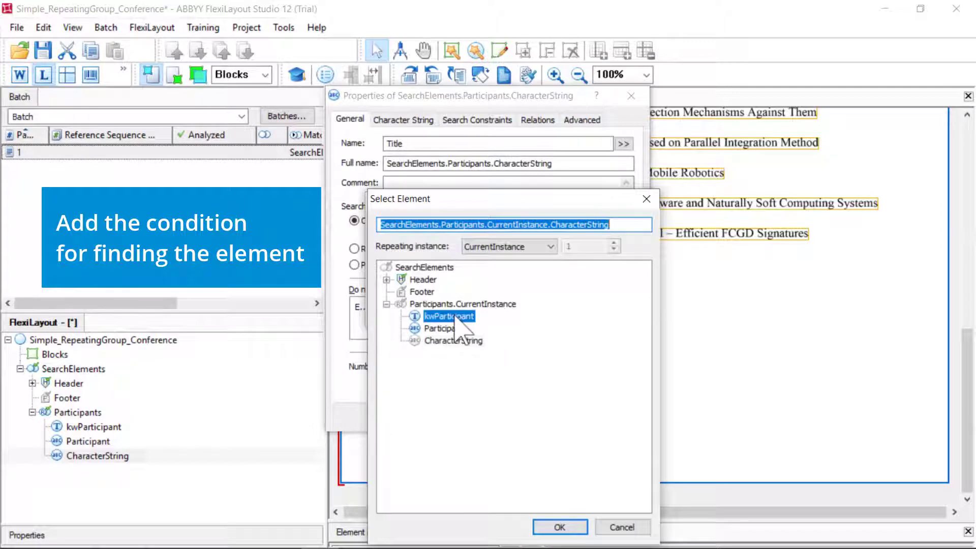
{"action": "left_click", "coordinate": [559, 527]}
{"action": "left_click", "coordinate": [579, 277]}
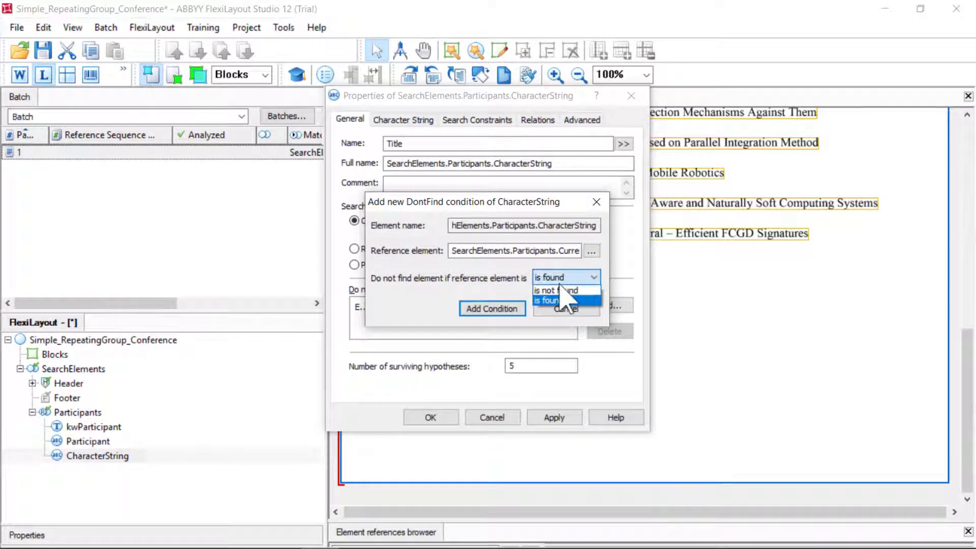
{"action": "left_click", "coordinate": [559, 297]}
{"action": "left_click", "coordinate": [506, 309]}
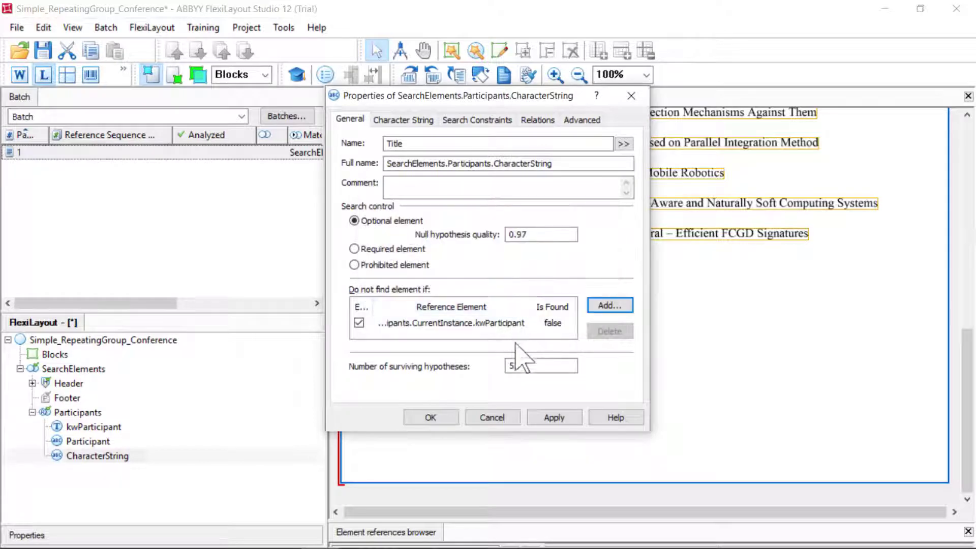
{"action": "left_click", "coordinate": [555, 419]}
{"action": "left_click", "coordinate": [432, 418]}
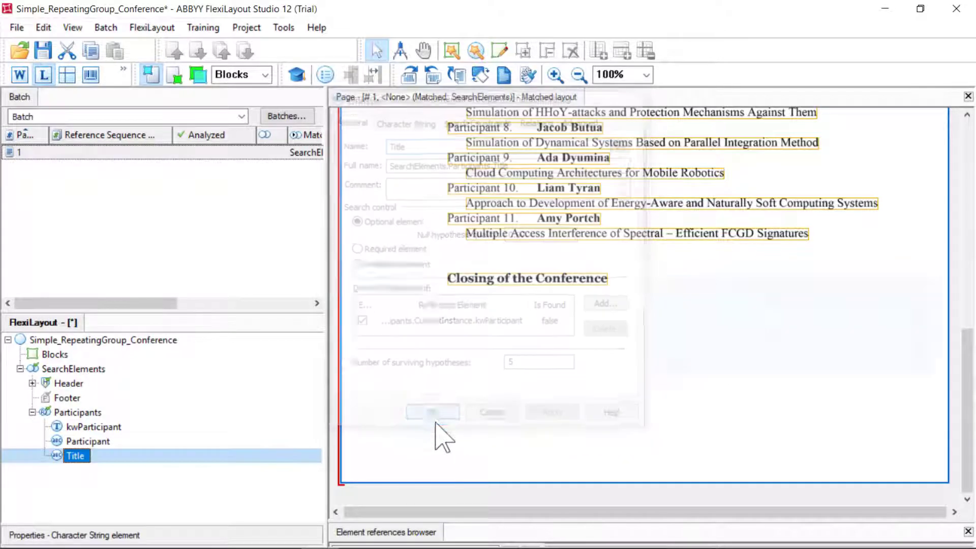
Match page 1 again with the Title element included and open the Participants group's hypotheses.
{"action": "right_click", "coordinate": [60, 156]}
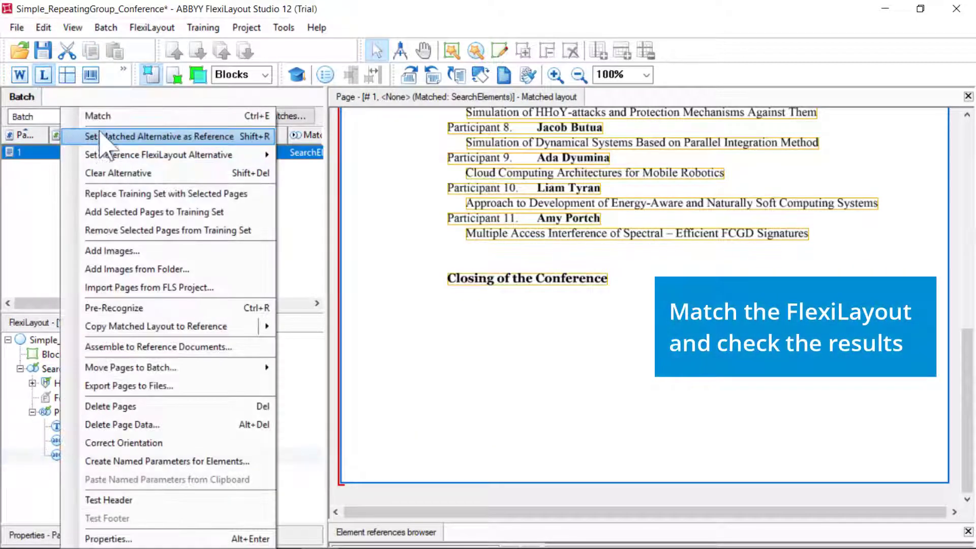
{"action": "left_click", "coordinate": [107, 118]}
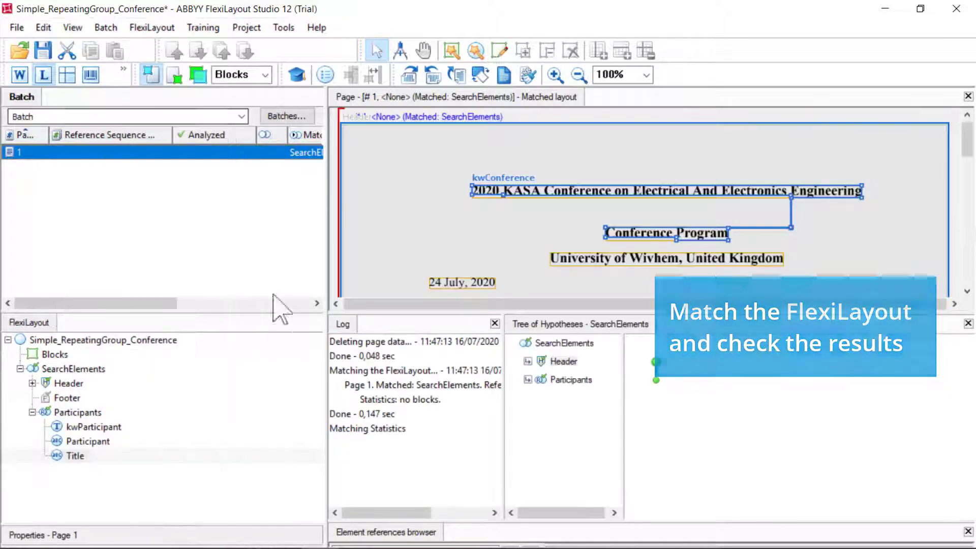
{"action": "double_click", "coordinate": [539, 380]}
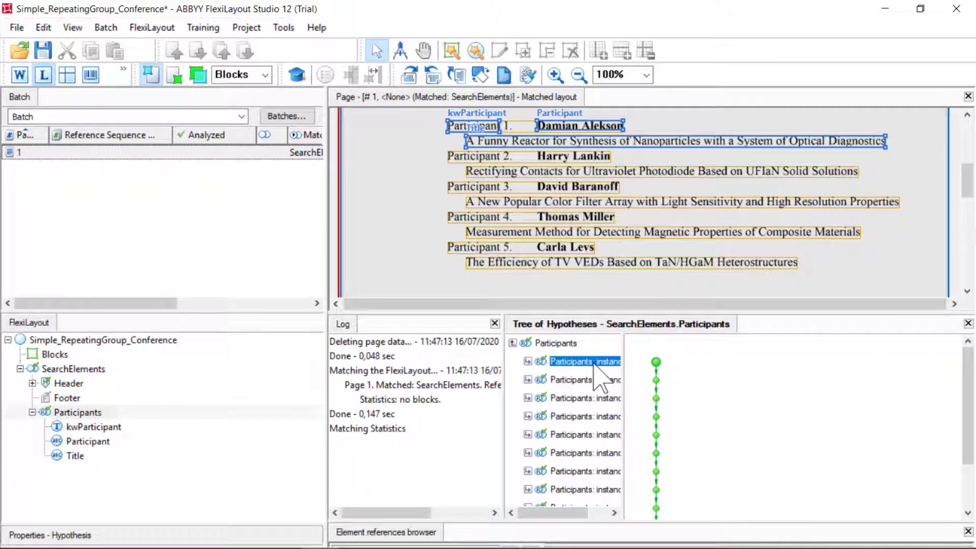
Check each Participants instance in the hypothesis tree for where its kwParticipant, Participant and Title elements fall on the page.
{"action": "left_click", "coordinate": [584, 380]}
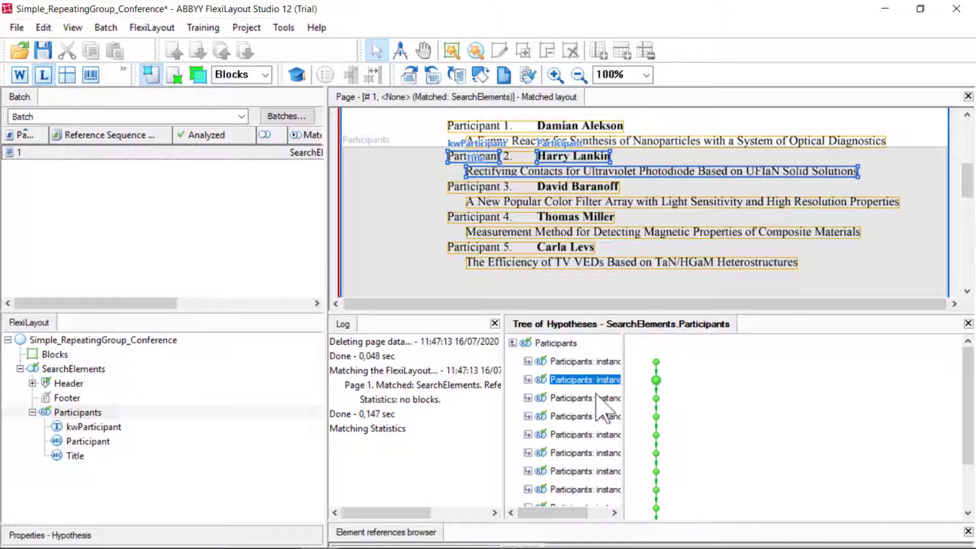
{"action": "left_click", "coordinate": [590, 398]}
{"action": "left_click", "coordinate": [590, 416]}
{"action": "left_click", "coordinate": [591, 434]}
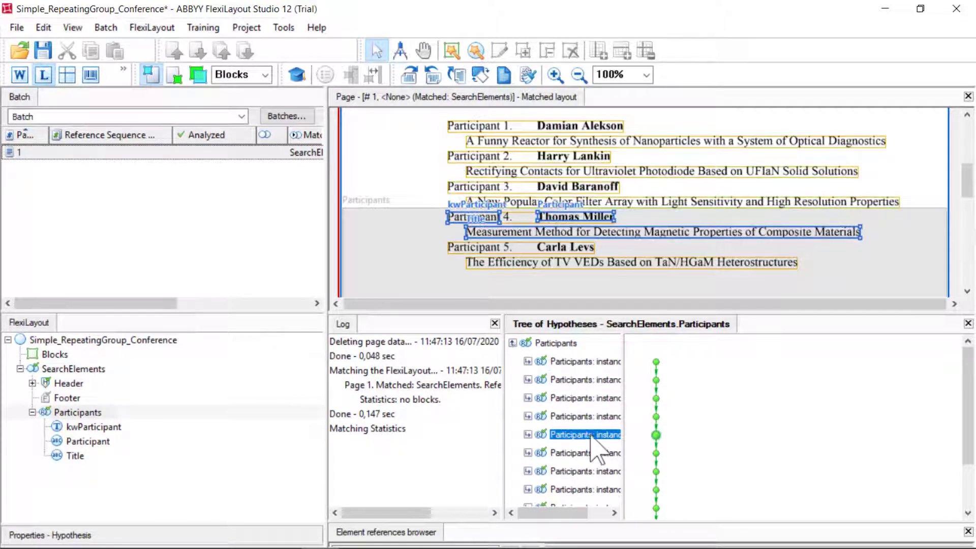
{"action": "left_click", "coordinate": [598, 453]}
{"action": "scroll", "coordinate": [598, 457], "scroll_direction": "down", "scroll_amount": 1}
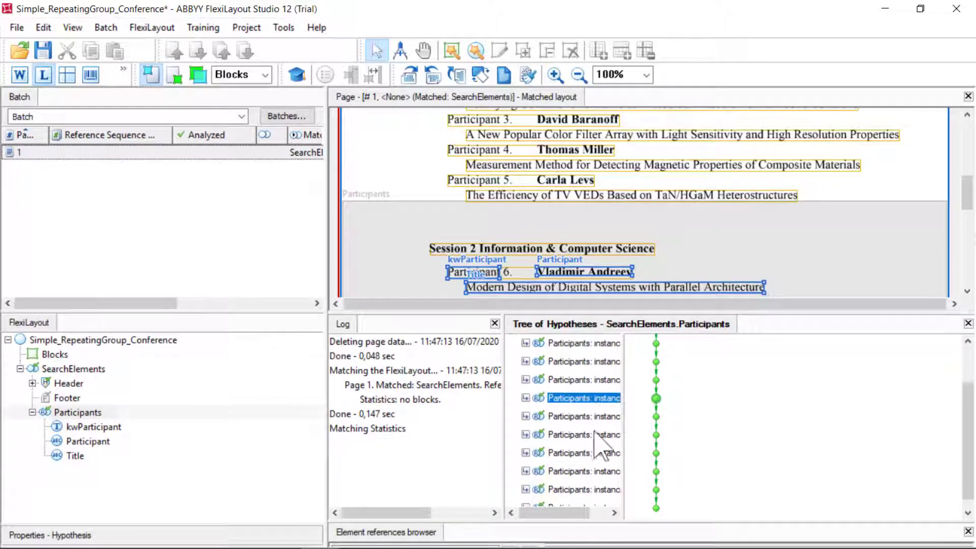
{"action": "left_click", "coordinate": [593, 417]}
{"action": "left_click", "coordinate": [593, 435]}
{"action": "left_click", "coordinate": [591, 453]}
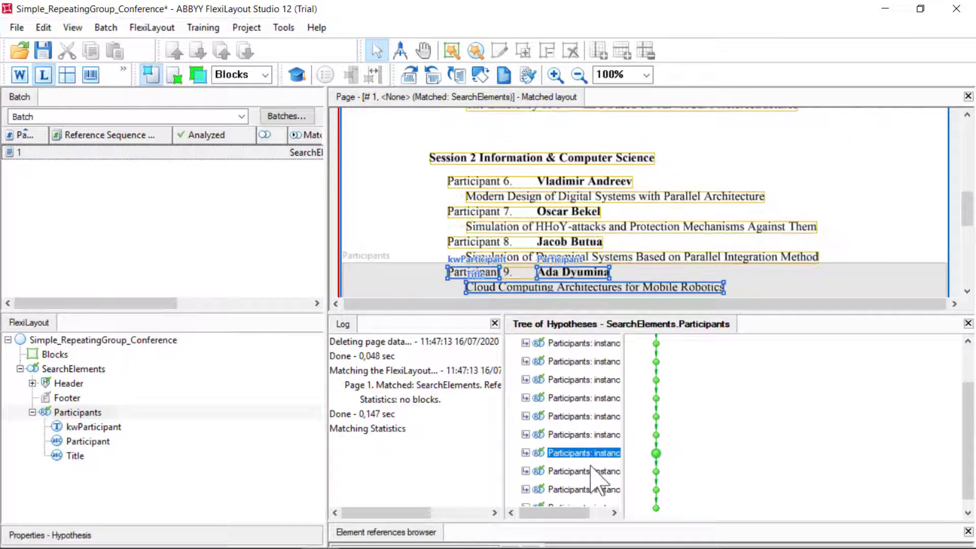
{"action": "left_click", "coordinate": [593, 471]}
{"action": "scroll", "coordinate": [591, 473], "scroll_direction": "down", "scroll_amount": 1}
{"action": "left_click", "coordinate": [588, 479]}
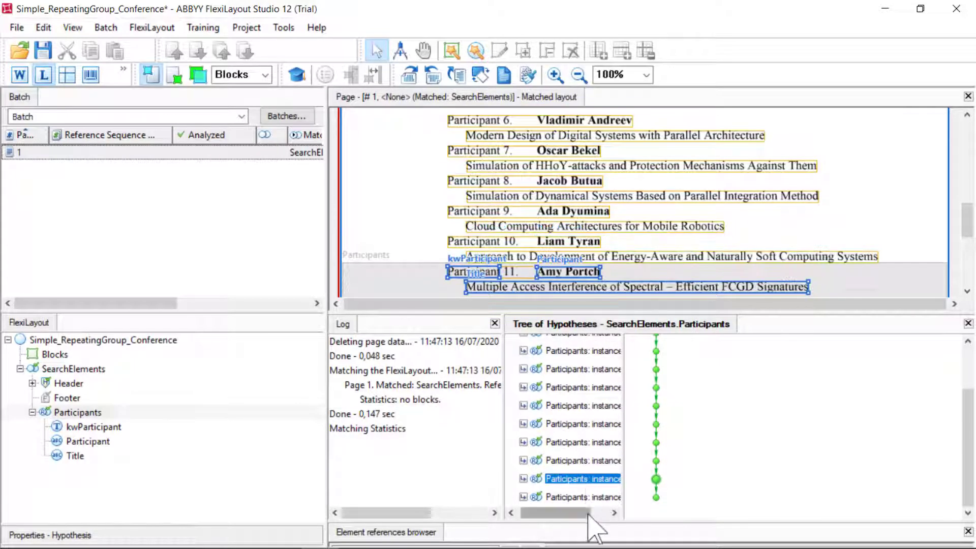
{"action": "left_click", "coordinate": [591, 496]}
{"action": "left_click", "coordinate": [584, 479]}
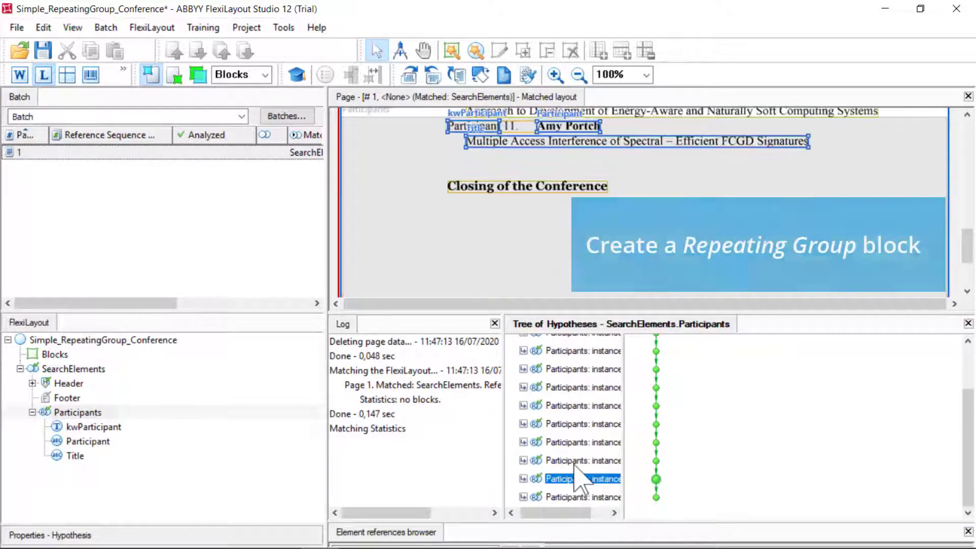
Add a Repeating Group block to Blocks and name it RG.
{"action": "left_click", "coordinate": [48, 357]}
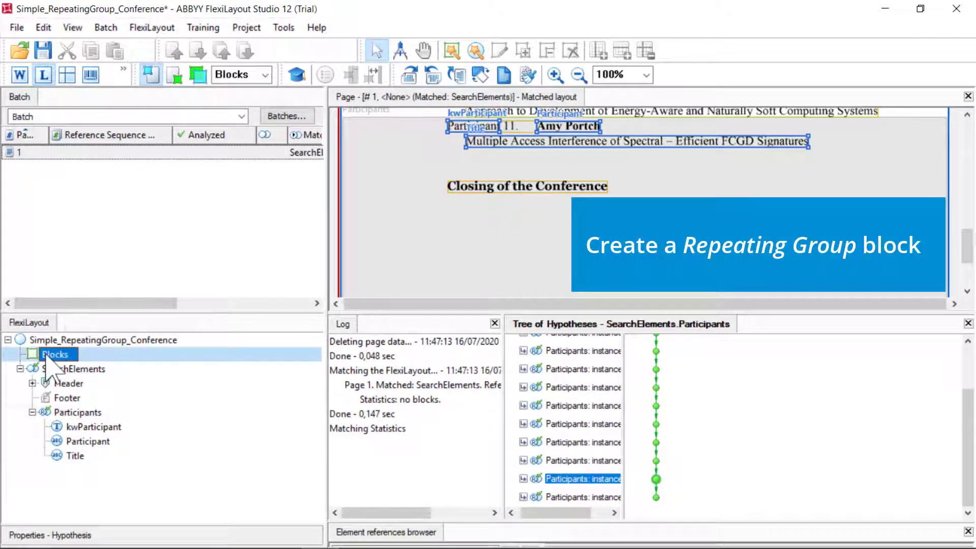
{"action": "right_click", "coordinate": [48, 358]}
{"action": "mouse_move", "coordinate": [81, 364]}
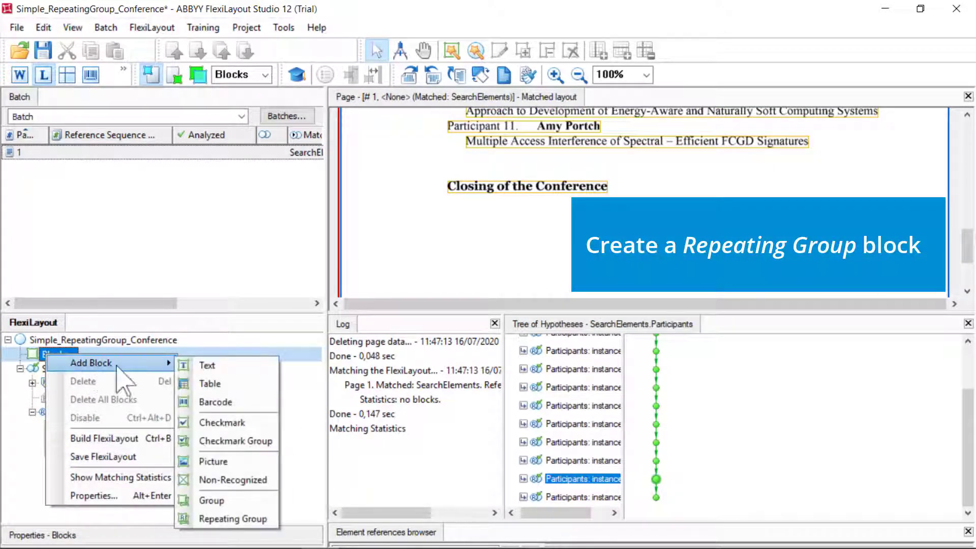
{"action": "left_click", "coordinate": [251, 519]}
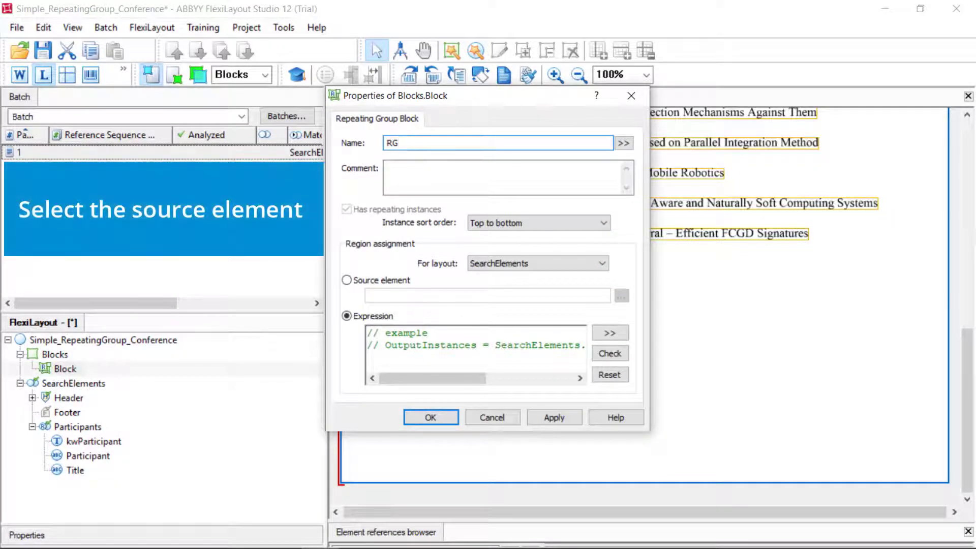
Link the RG block to the source element SearchElements.Participants.AllInstances and apply its properties.
{"action": "left_click", "coordinate": [347, 280]}
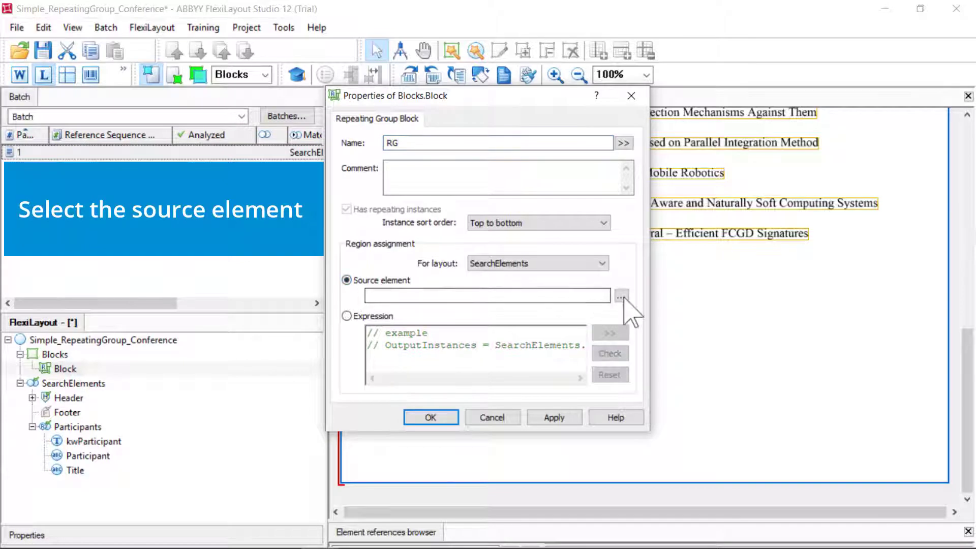
{"action": "left_click", "coordinate": [622, 296]}
{"action": "left_click", "coordinate": [429, 255]}
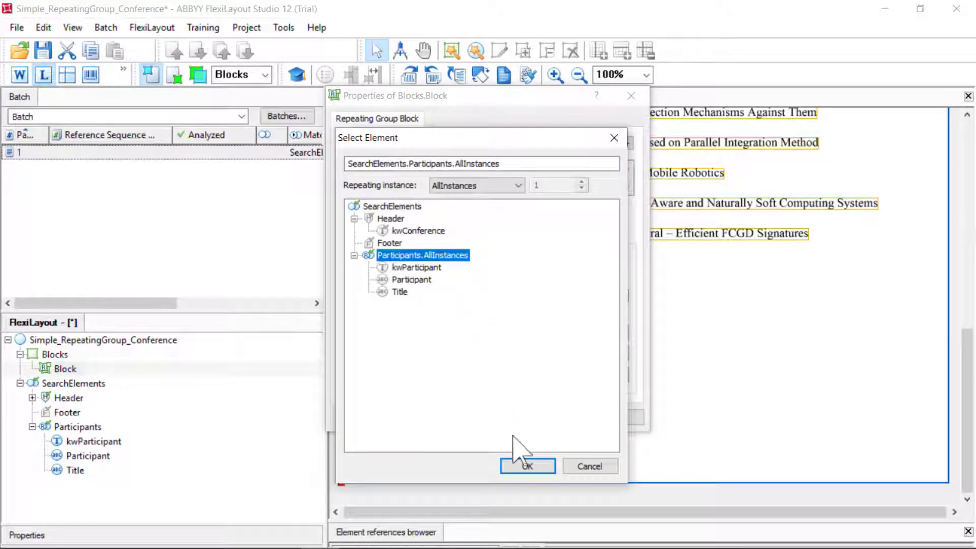
{"action": "left_click", "coordinate": [527, 466]}
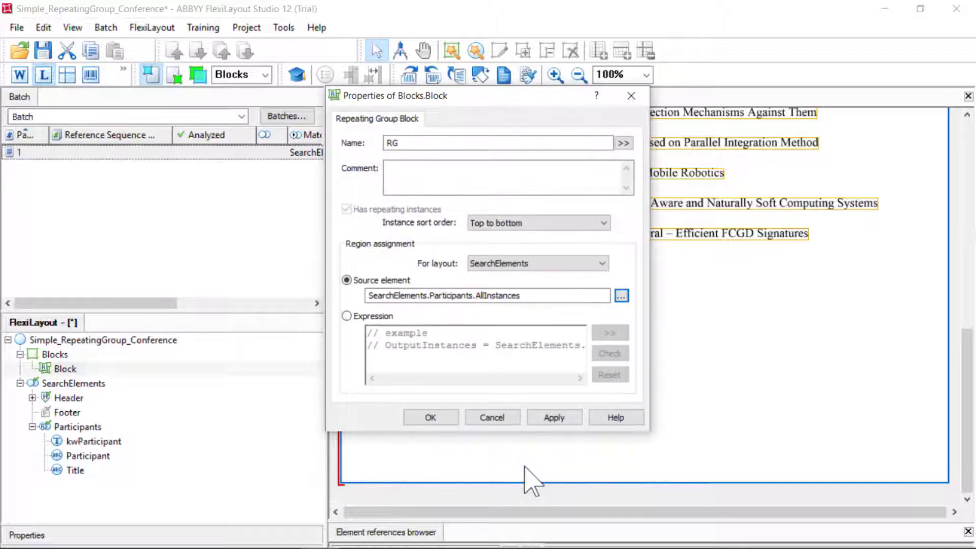
{"action": "left_click", "coordinate": [554, 418]}
{"action": "left_click", "coordinate": [432, 419]}
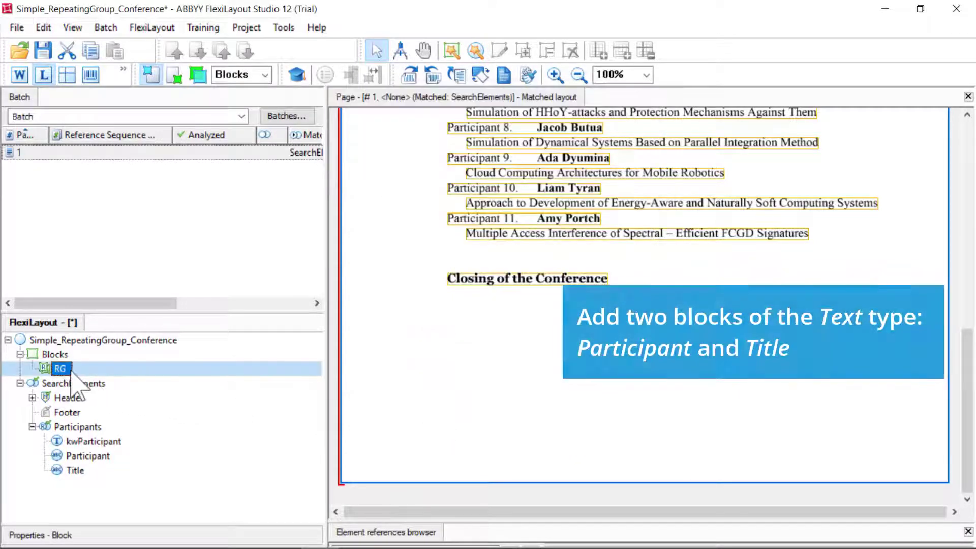
Add a Text block inside the RG block and name it Participant.
{"action": "right_click", "coordinate": [63, 368]}
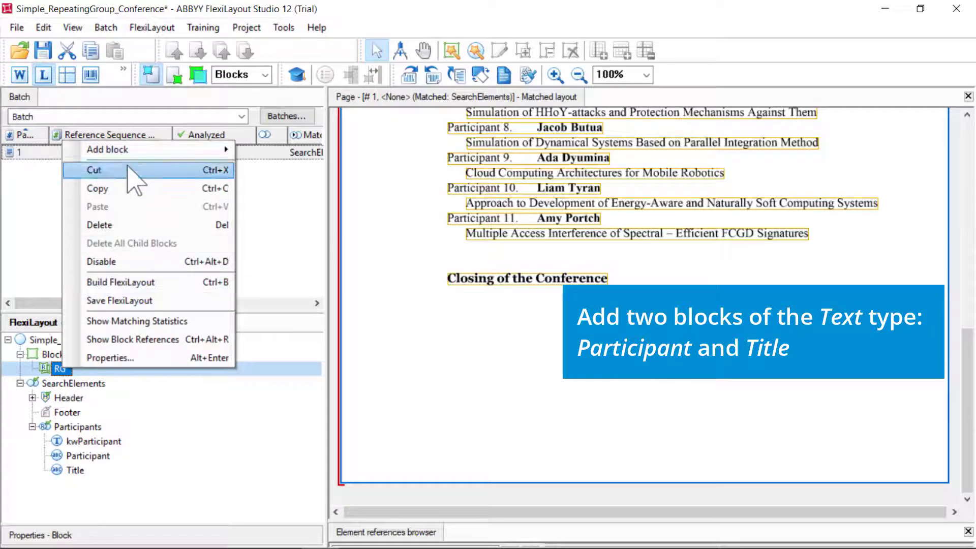
{"action": "mouse_move", "coordinate": [142, 149]}
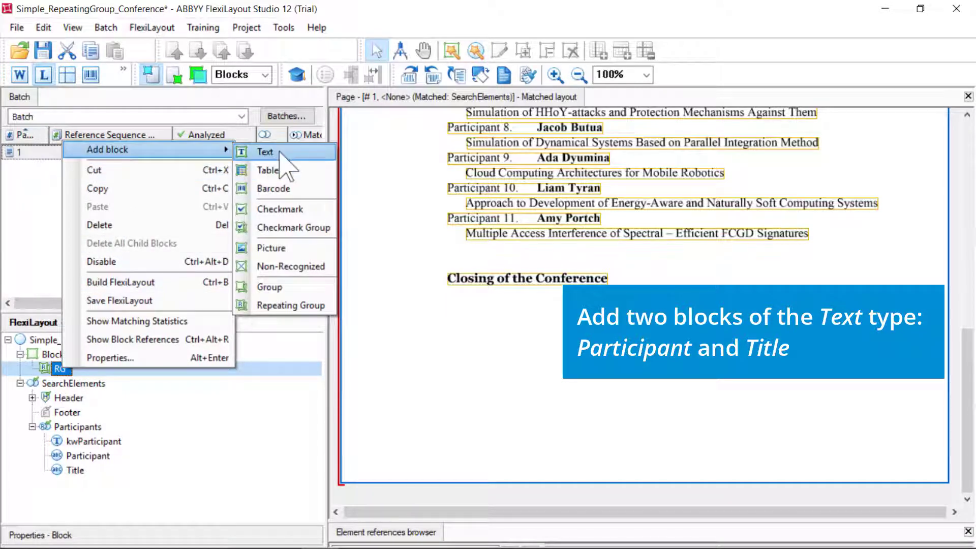
{"action": "left_click", "coordinate": [279, 153]}
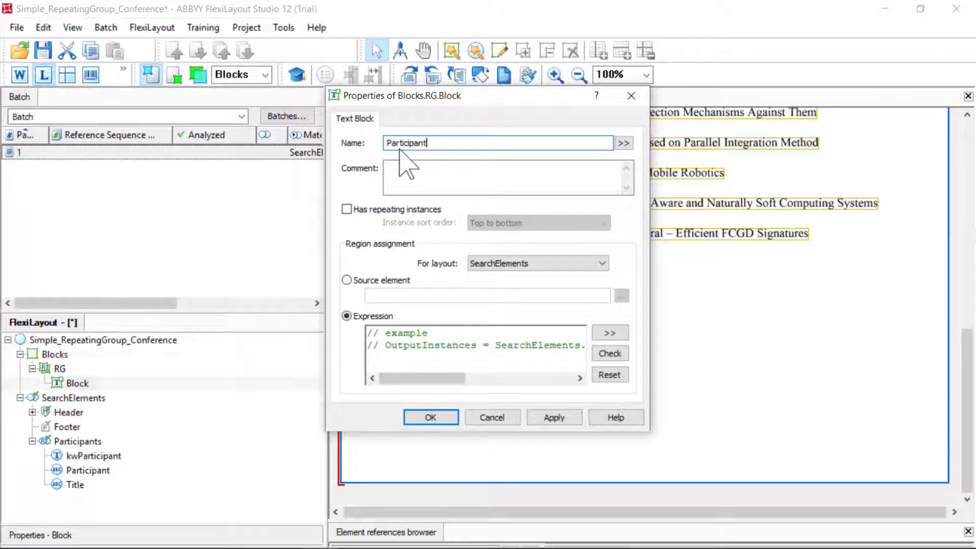
Link RG's Participant block to the source element SearchElements.Participants.AllInstances.Participant and apply its properties.
{"action": "left_click", "coordinate": [346, 280]}
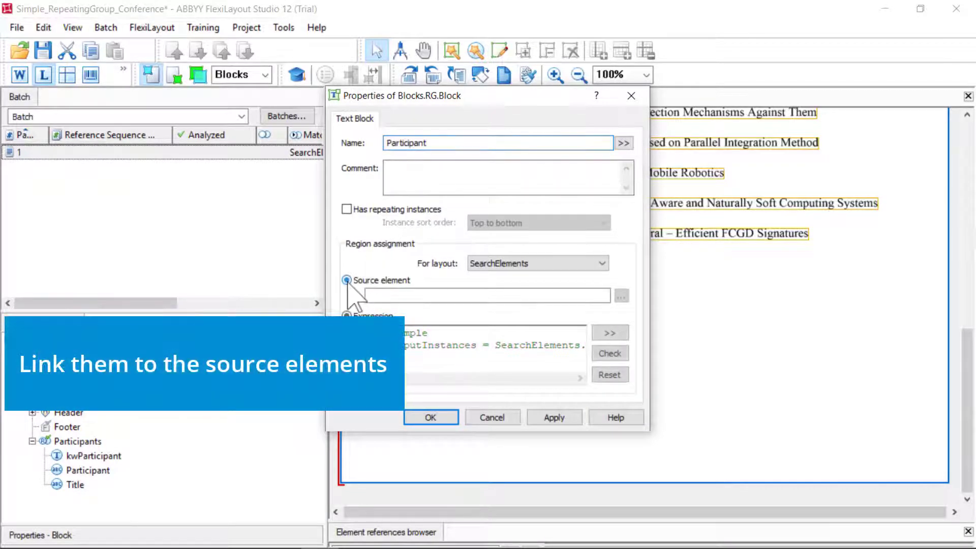
{"action": "left_click", "coordinate": [621, 296]}
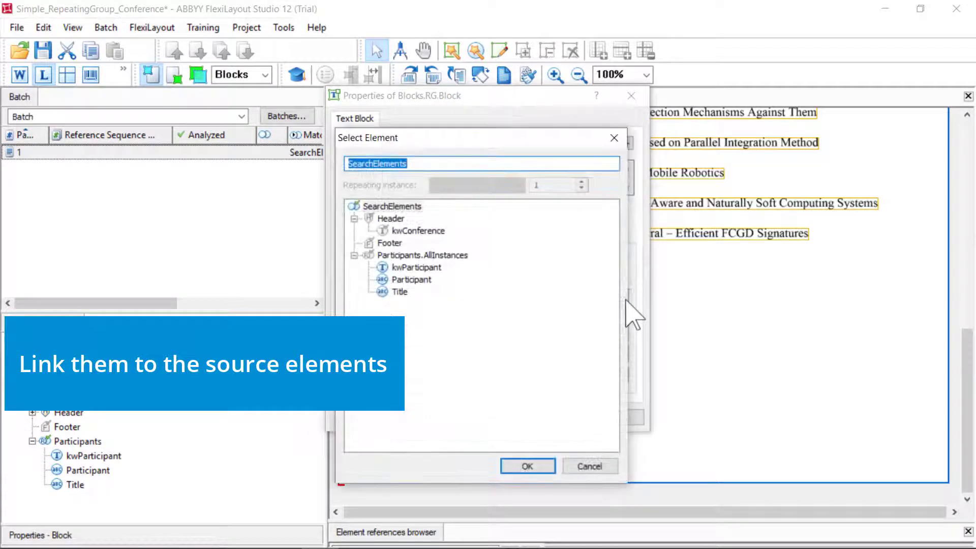
{"action": "left_click", "coordinate": [411, 280]}
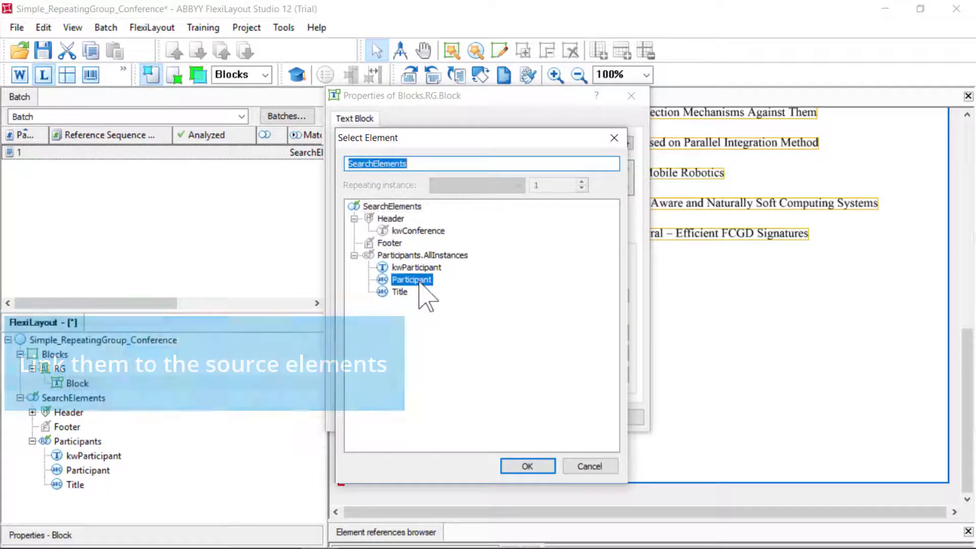
{"action": "left_click", "coordinate": [521, 465]}
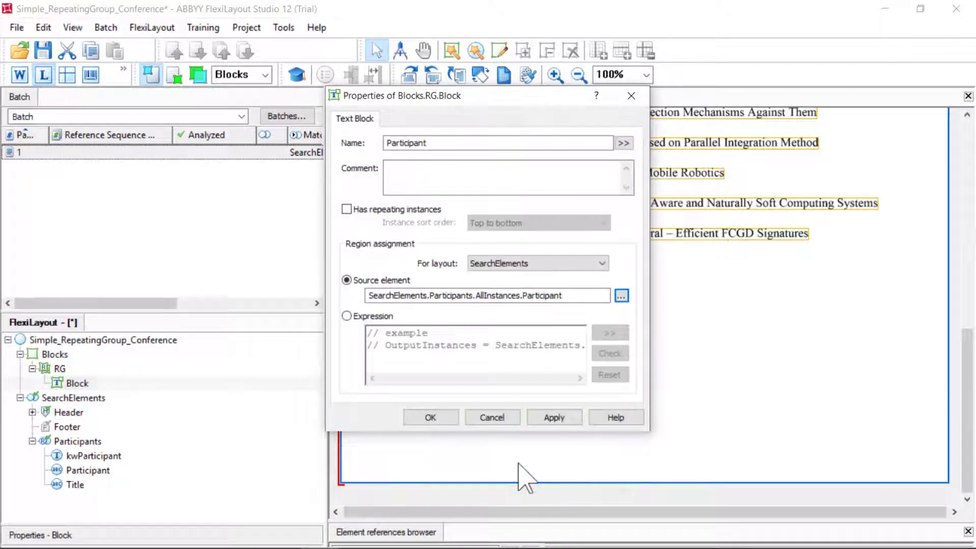
{"action": "left_click", "coordinate": [547, 418]}
{"action": "left_click", "coordinate": [450, 420]}
Add a second Text block inside the RG block and name it Title.
{"action": "left_click", "coordinate": [60, 369]}
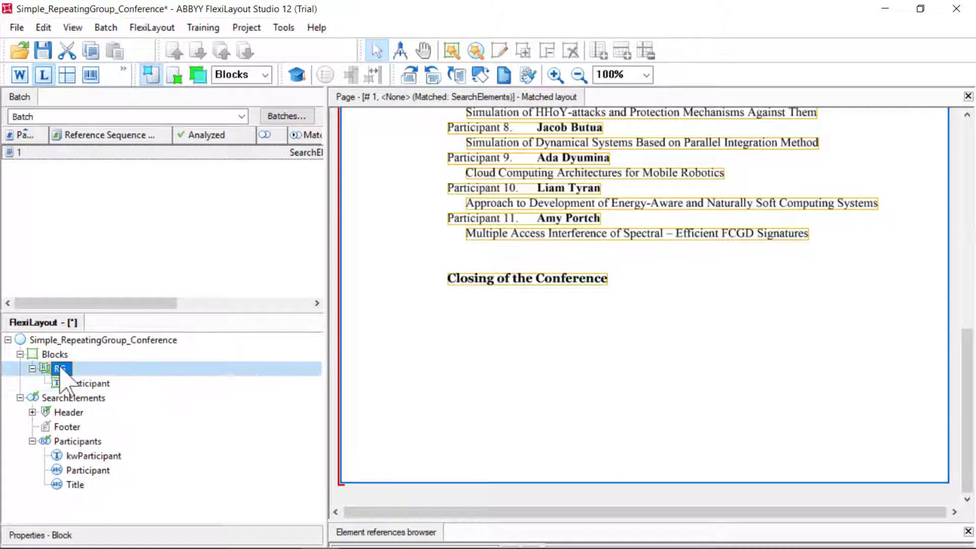
{"action": "right_click", "coordinate": [60, 369]}
{"action": "mouse_move", "coordinate": [153, 151]}
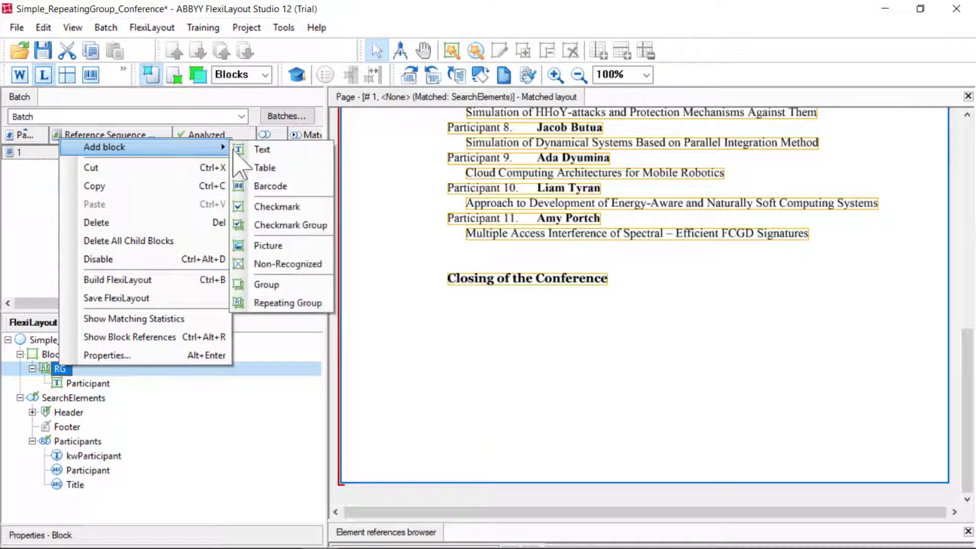
{"action": "left_click", "coordinate": [256, 148]}
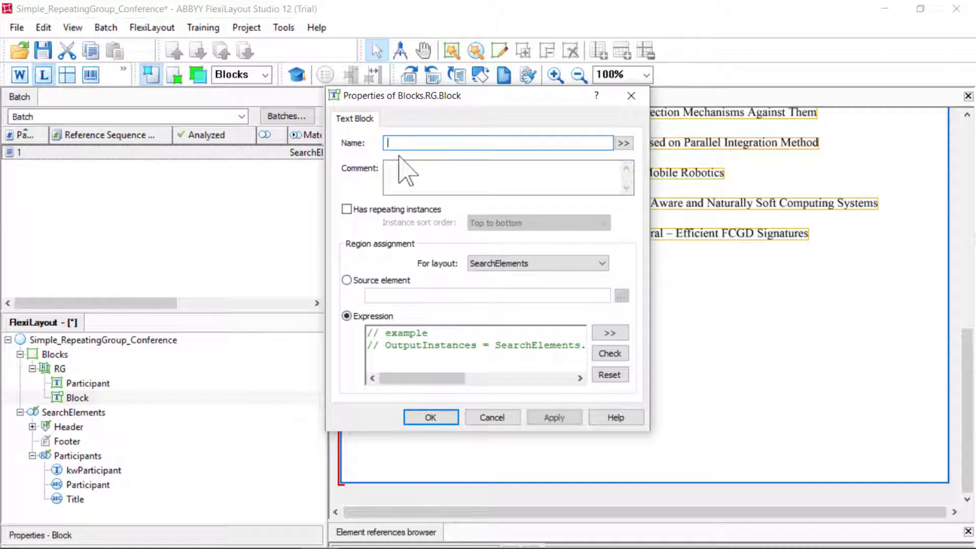
{"action": "type", "text": "Title"}
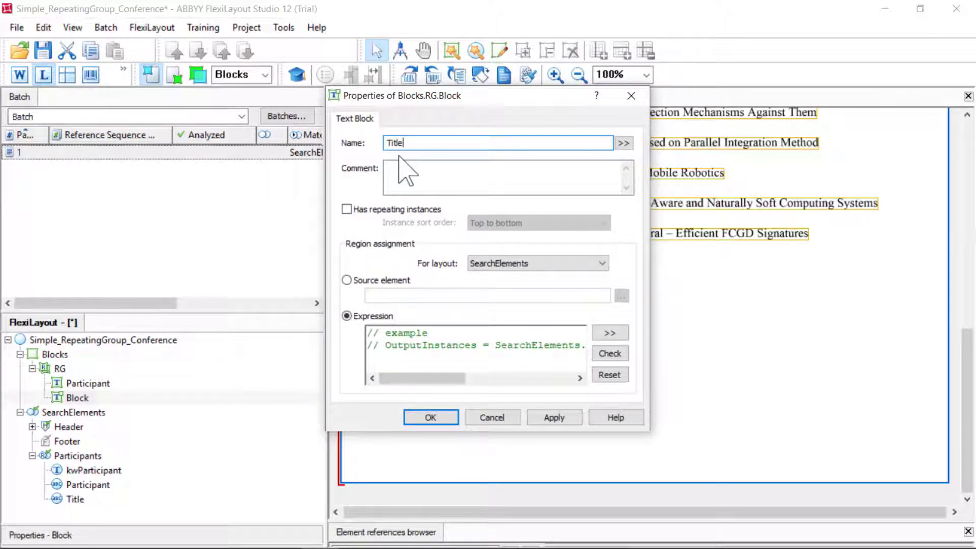
Link RG's Title block to the source element SearchElements.Participants.AllInstances.Title and apply its properties.
{"action": "left_click", "coordinate": [348, 281]}
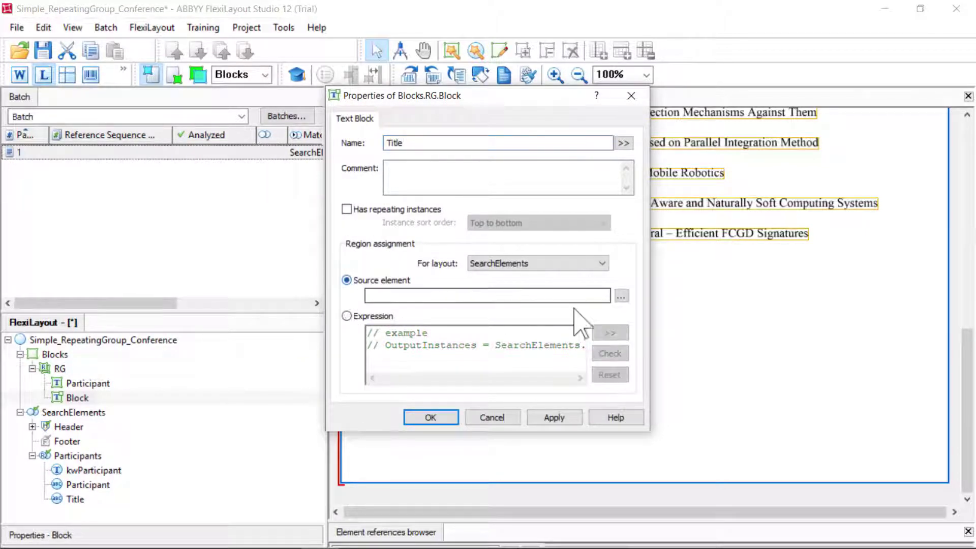
{"action": "left_click", "coordinate": [622, 296]}
{"action": "left_click", "coordinate": [400, 292]}
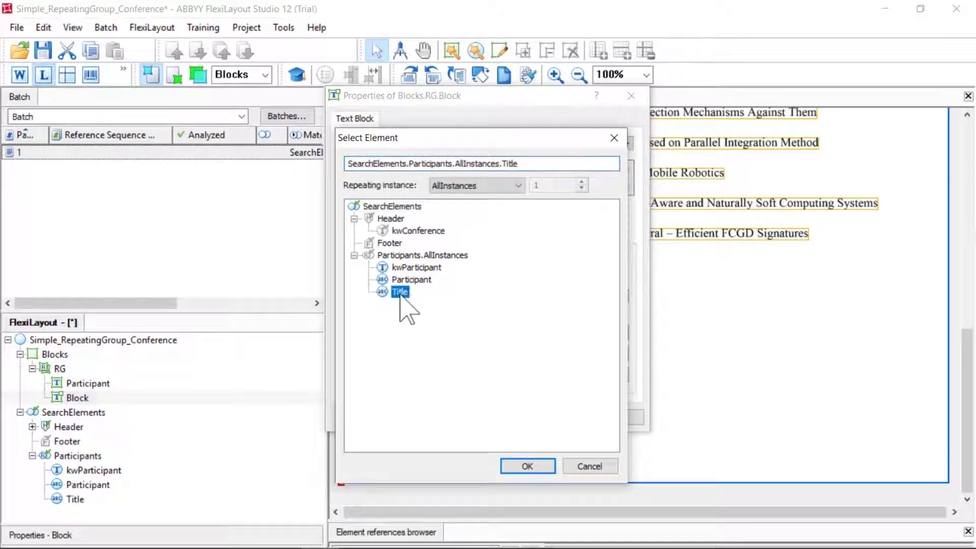
{"action": "left_click", "coordinate": [529, 467]}
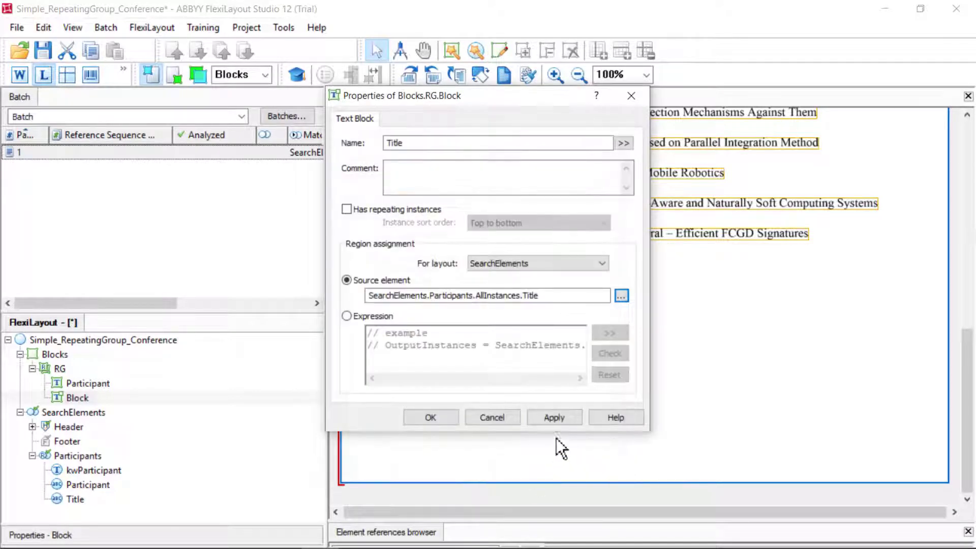
{"action": "left_click", "coordinate": [555, 418]}
{"action": "left_click", "coordinate": [443, 421]}
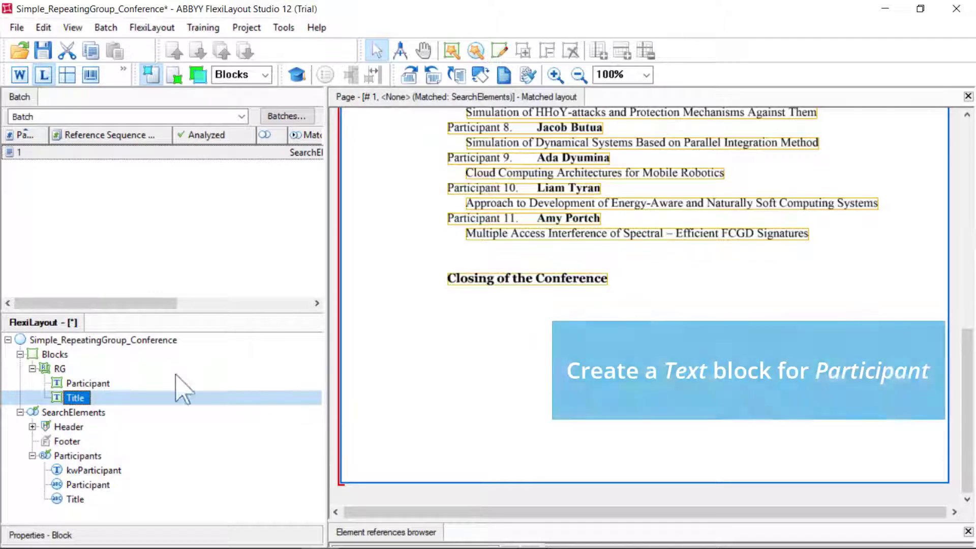
Add a Text block directly under Blocks, outside RG, and name it Participant.
{"action": "left_click", "coordinate": [53, 355]}
{"action": "right_click", "coordinate": [53, 355]}
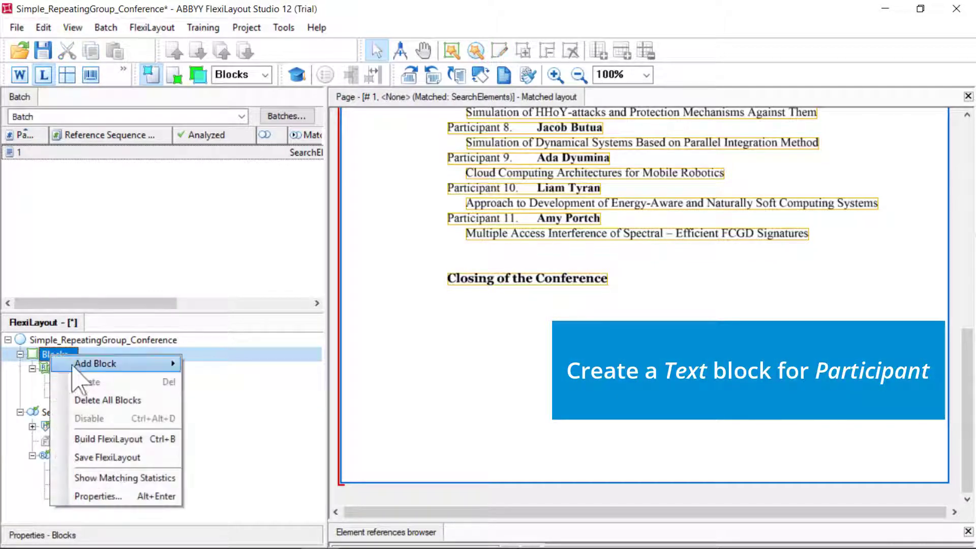
{"action": "mouse_move", "coordinate": [72, 364]}
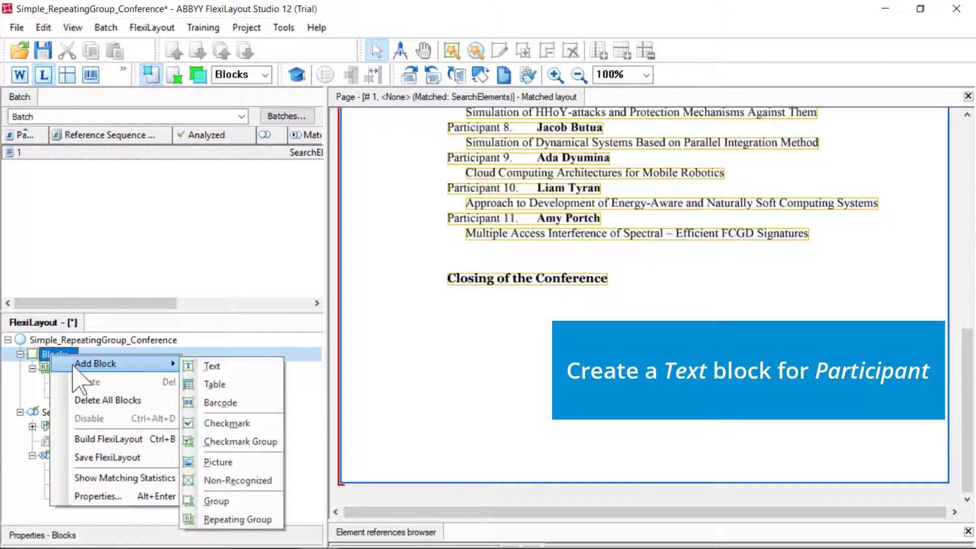
{"action": "left_click", "coordinate": [234, 370]}
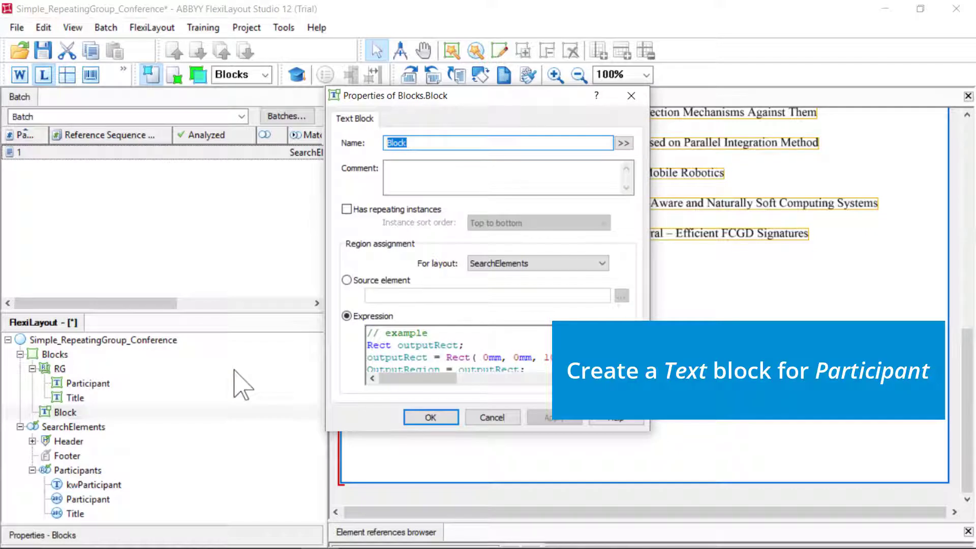
{"action": "key", "text": "BackSpace"}
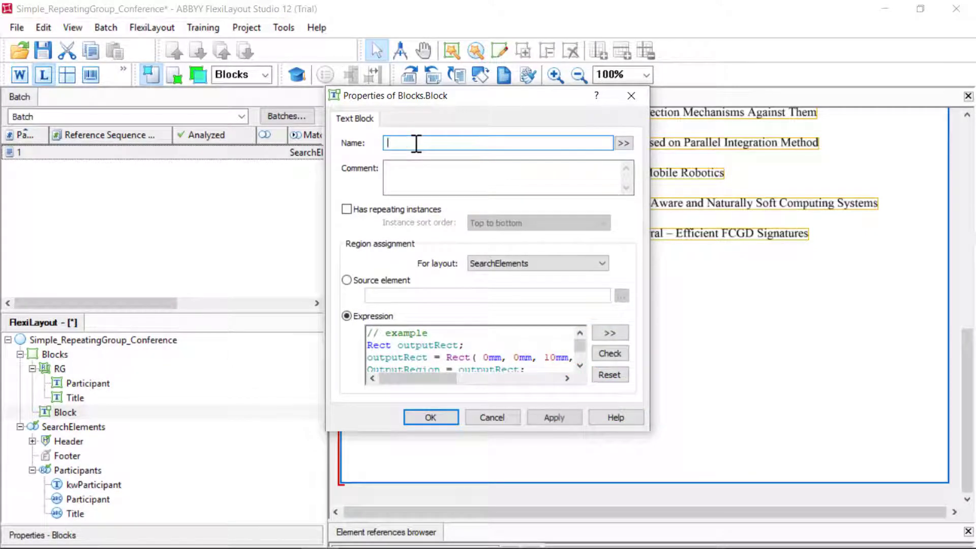
{"action": "type", "text": "Participant"}
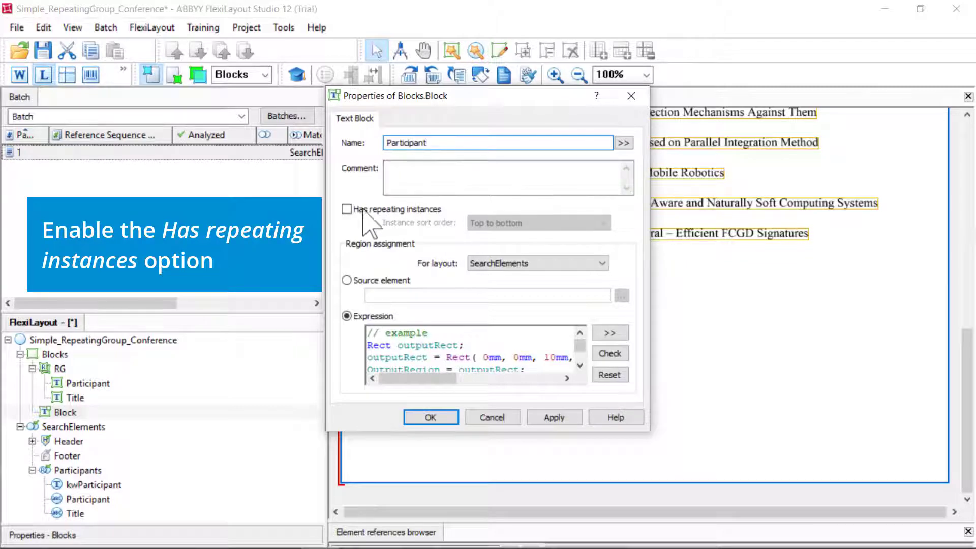
Enable repeating instances in order of finding for the standalone Participant block and link it to SearchElements.Participants.AllInstances.Participant.
{"action": "left_click", "coordinate": [346, 209]}
{"action": "left_click", "coordinate": [516, 223]}
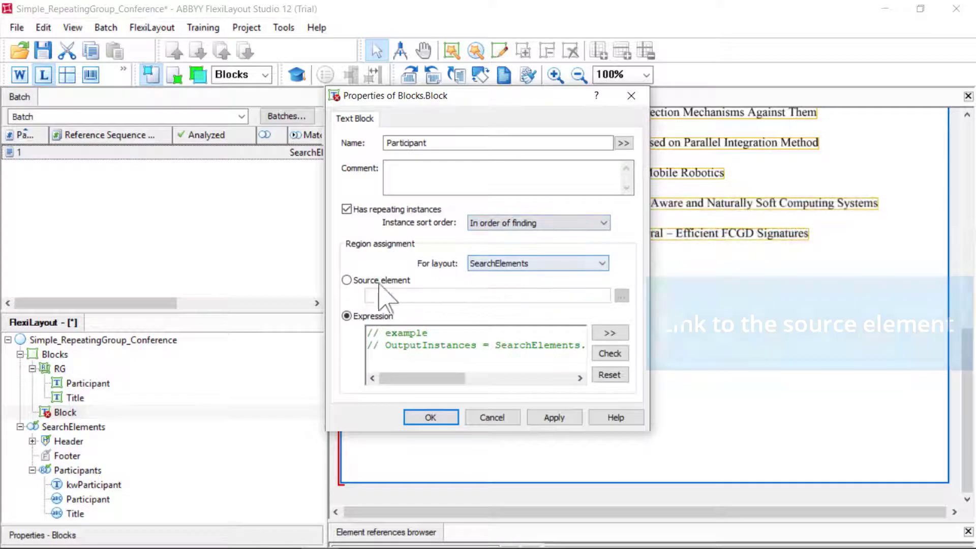
{"action": "left_click", "coordinate": [347, 280]}
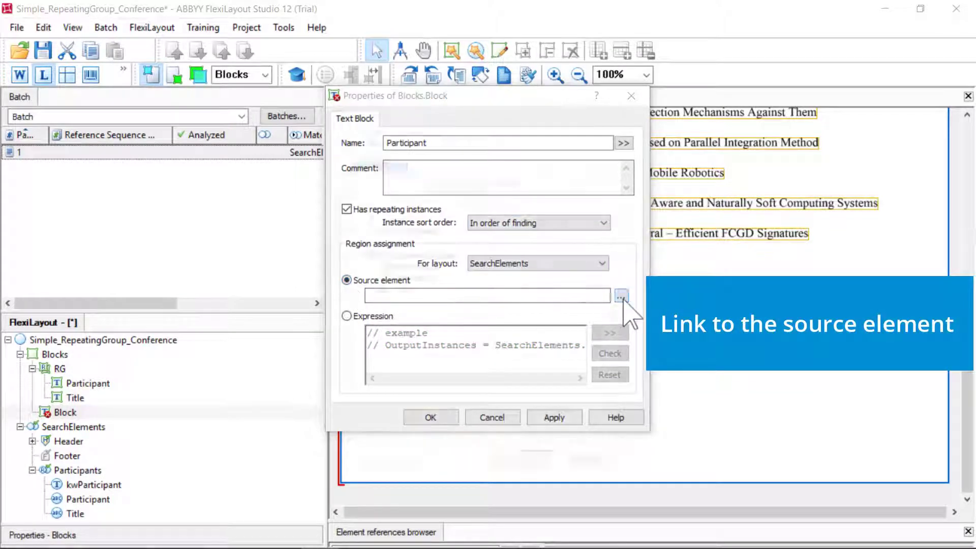
{"action": "left_click", "coordinate": [621, 296]}
{"action": "left_click", "coordinate": [411, 280]}
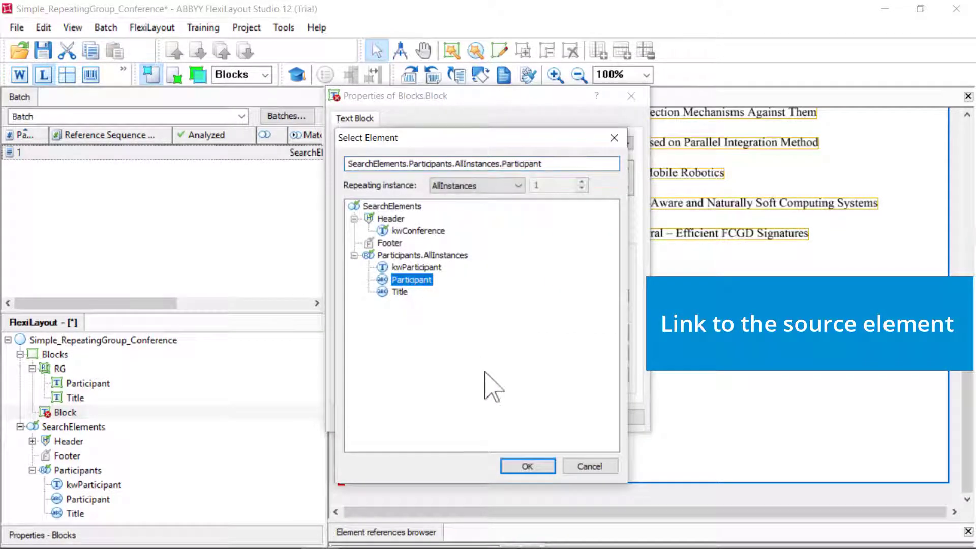
{"action": "left_click", "coordinate": [525, 469]}
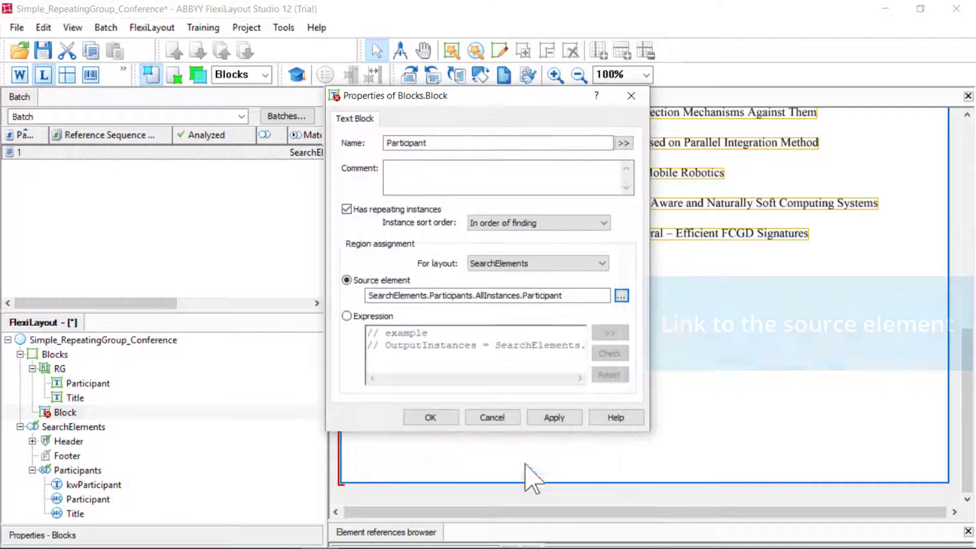
{"action": "left_click", "coordinate": [554, 418]}
{"action": "left_click", "coordinate": [437, 418]}
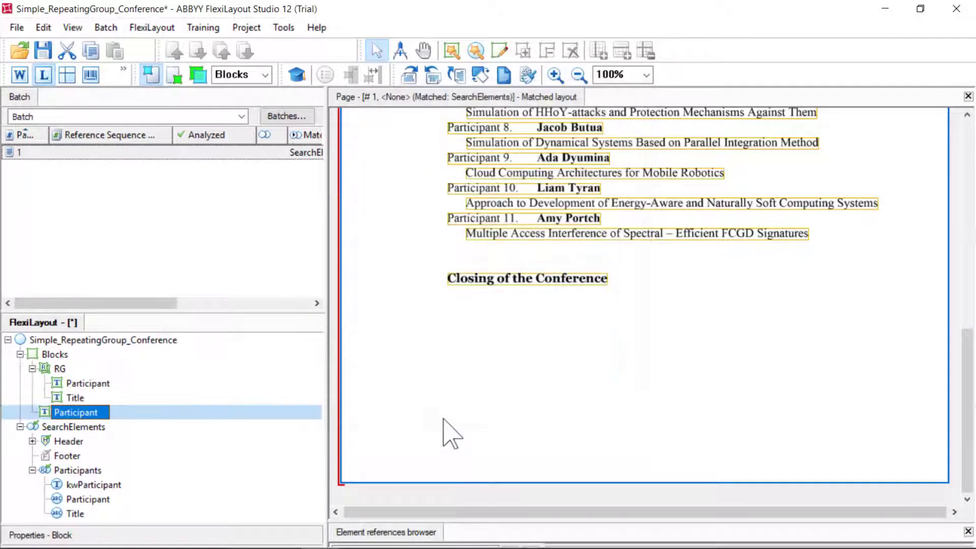
Add another Text block directly under Blocks, outside RG, and name it Title.
{"action": "left_click", "coordinate": [60, 355]}
{"action": "right_click", "coordinate": [59, 355]}
{"action": "mouse_move", "coordinate": [183, 370]}
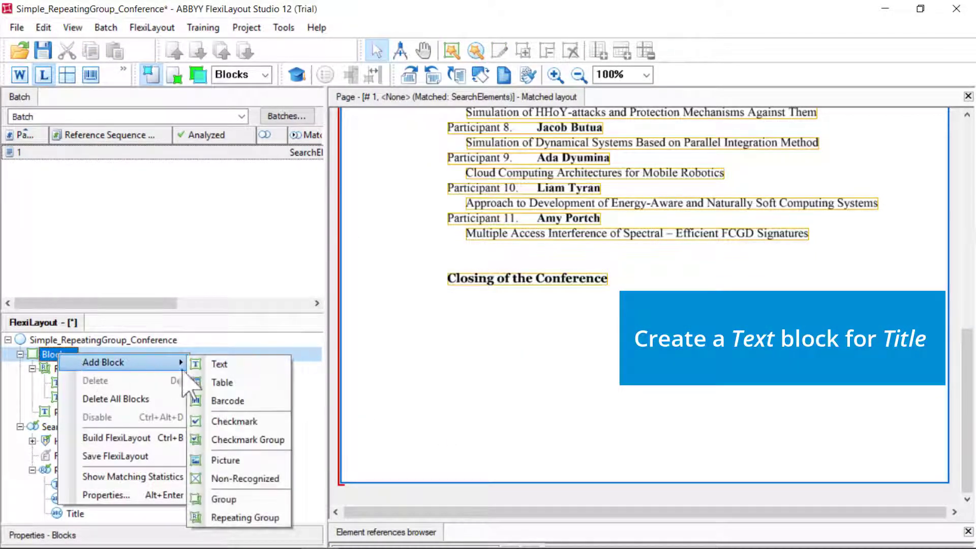
{"action": "left_click", "coordinate": [239, 365]}
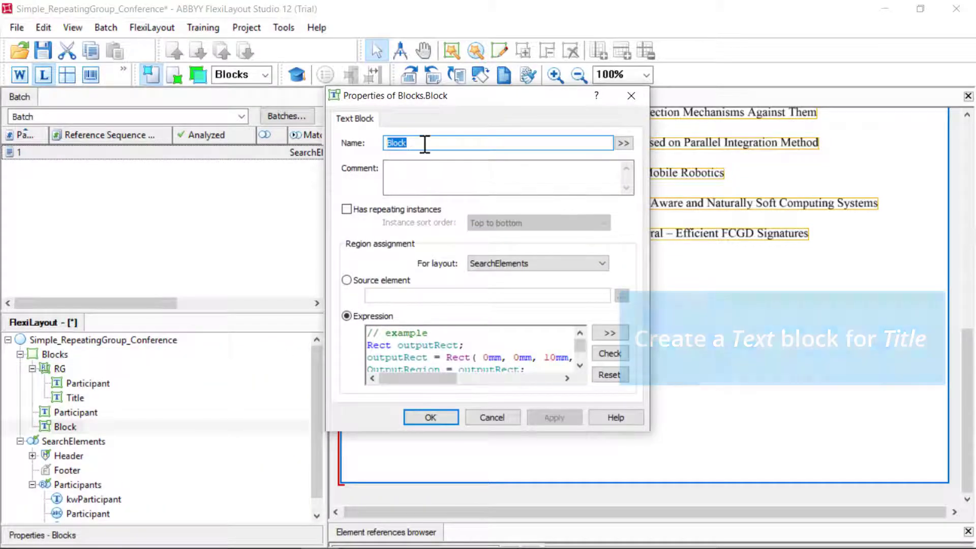
{"action": "key", "text": "BackSpace"}
{"action": "type", "text": "Title"}
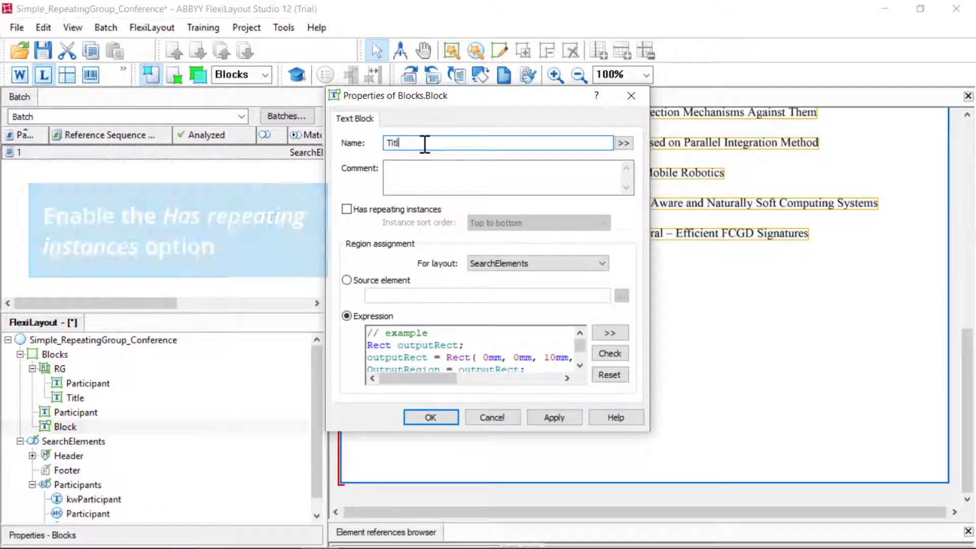
Enable repeating instances for the standalone Title block with the instance sort order In order of finding.
{"action": "left_click", "coordinate": [348, 209]}
{"action": "left_click", "coordinate": [514, 223]}
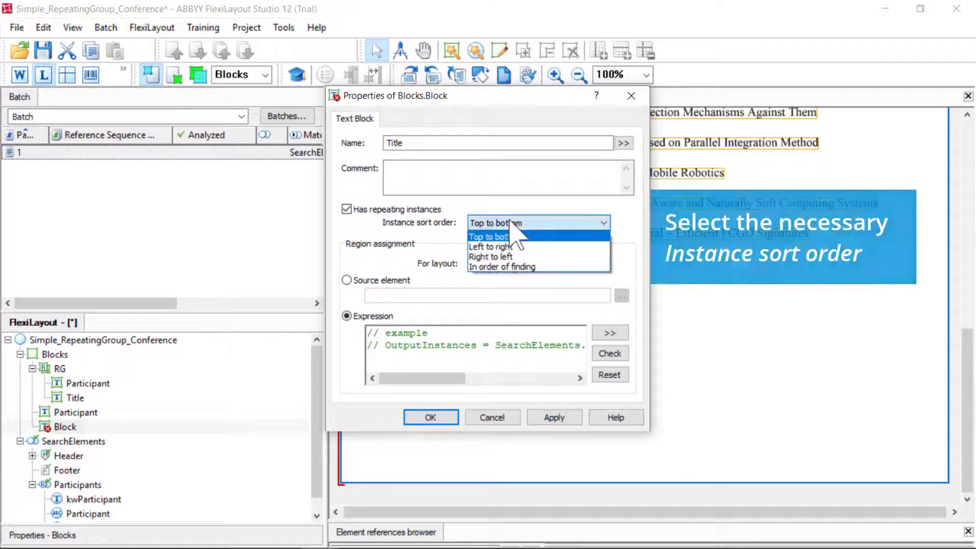
{"action": "left_click", "coordinate": [516, 267]}
Link the standalone Title block to the source element SearchElements.Participants.AllInstances.Title and apply its properties.
{"action": "left_click", "coordinate": [347, 280]}
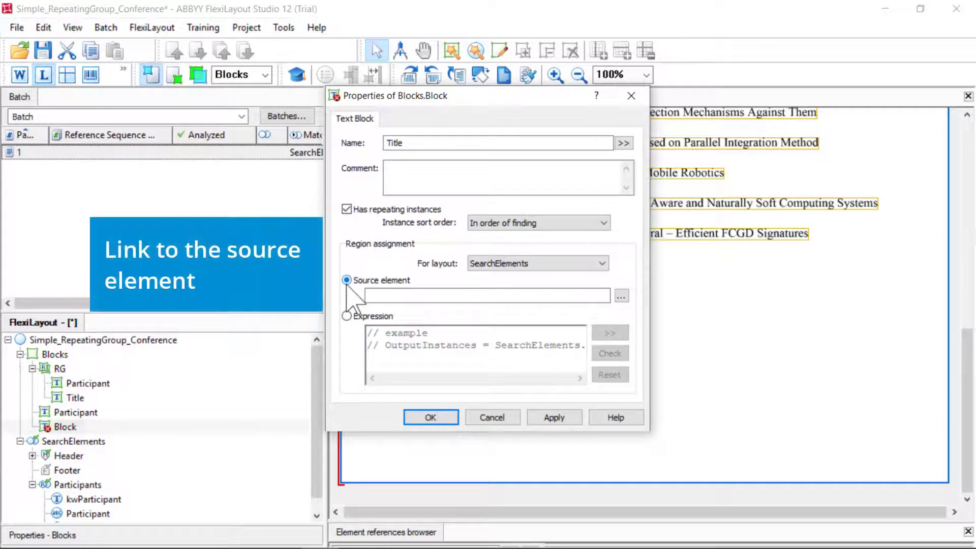
{"action": "left_click", "coordinate": [622, 296]}
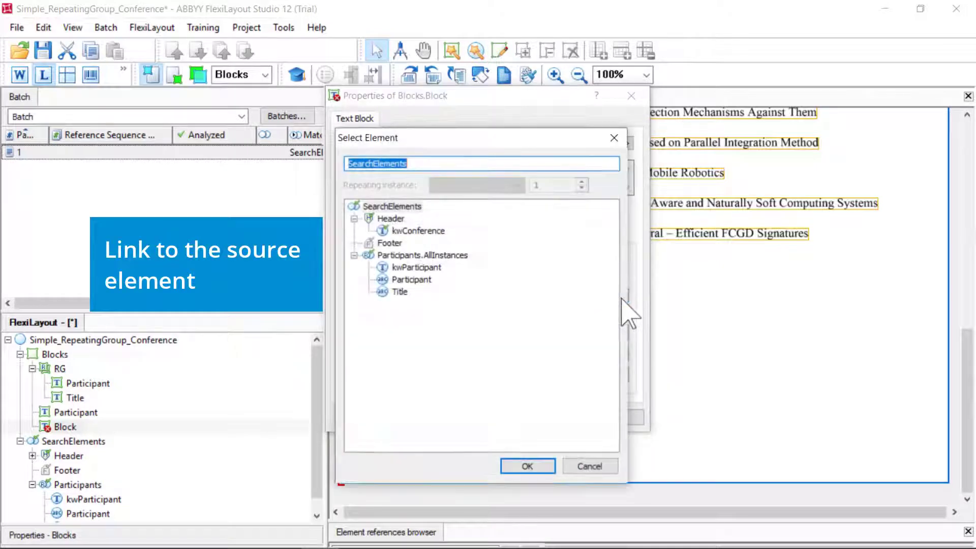
{"action": "left_click", "coordinate": [528, 466]}
{"action": "left_click", "coordinate": [552, 419]}
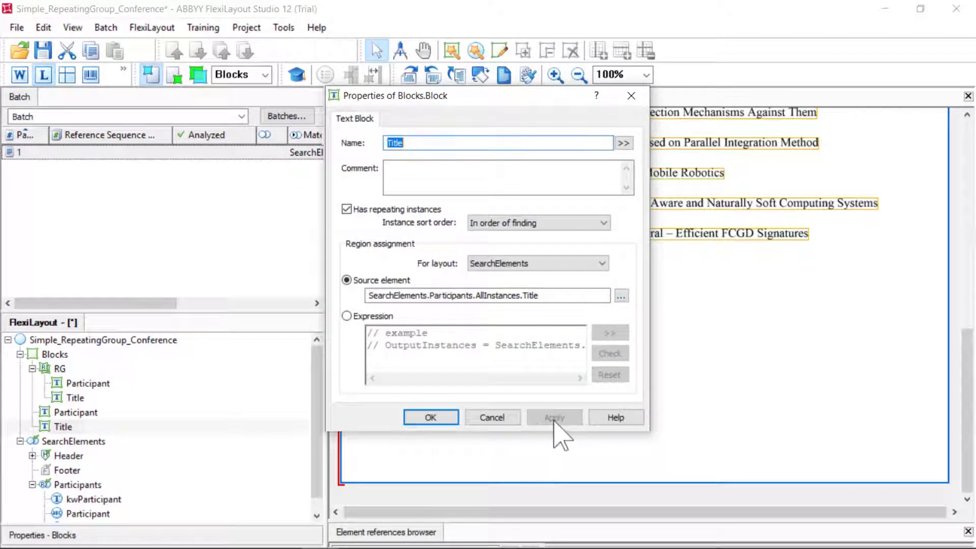
{"action": "left_click", "coordinate": [446, 413]}
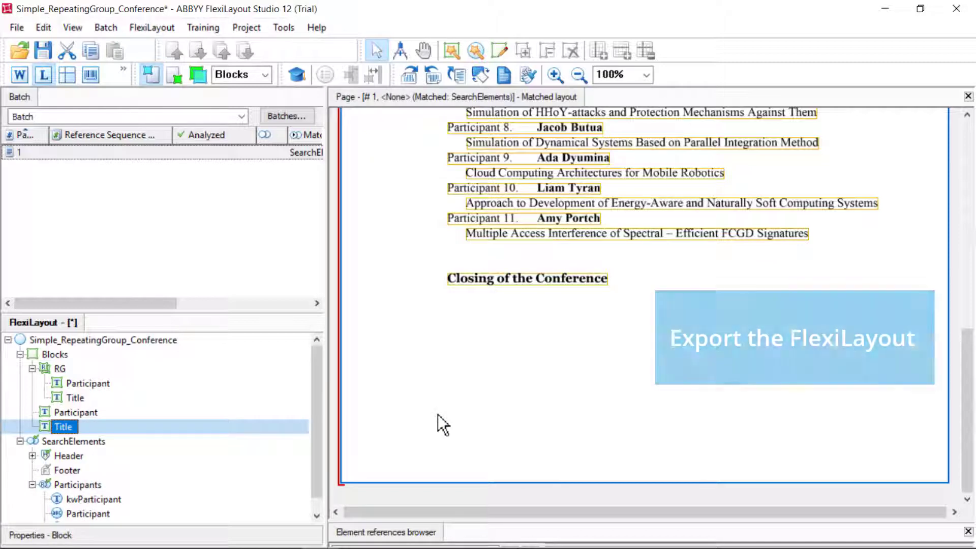
Export the FlexiLayout as Simple_RepeatingGroup_Conference (.afl) into the SimpleReapeatingGroup folder under ABBYY Training\MyFLSProjects.
{"action": "left_click", "coordinate": [17, 27]}
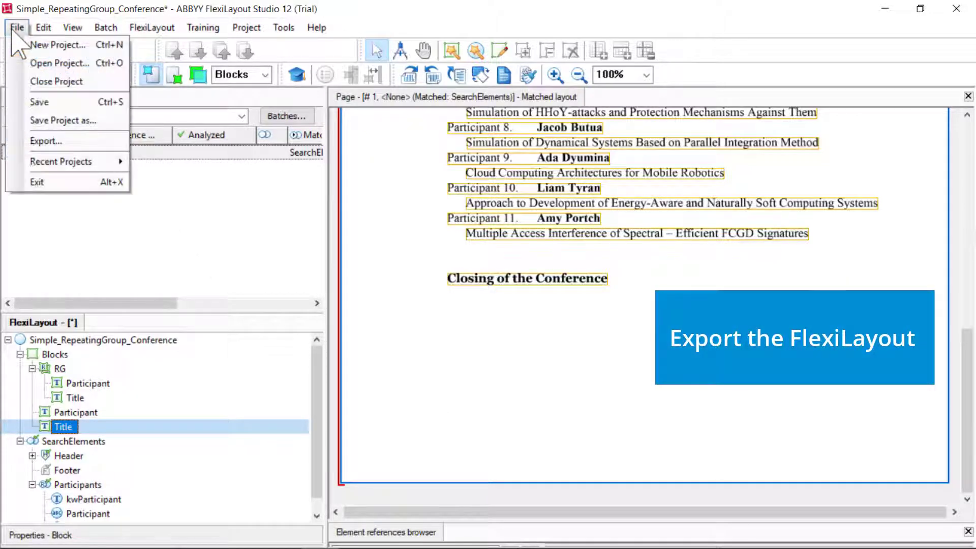
{"action": "left_click", "coordinate": [69, 142]}
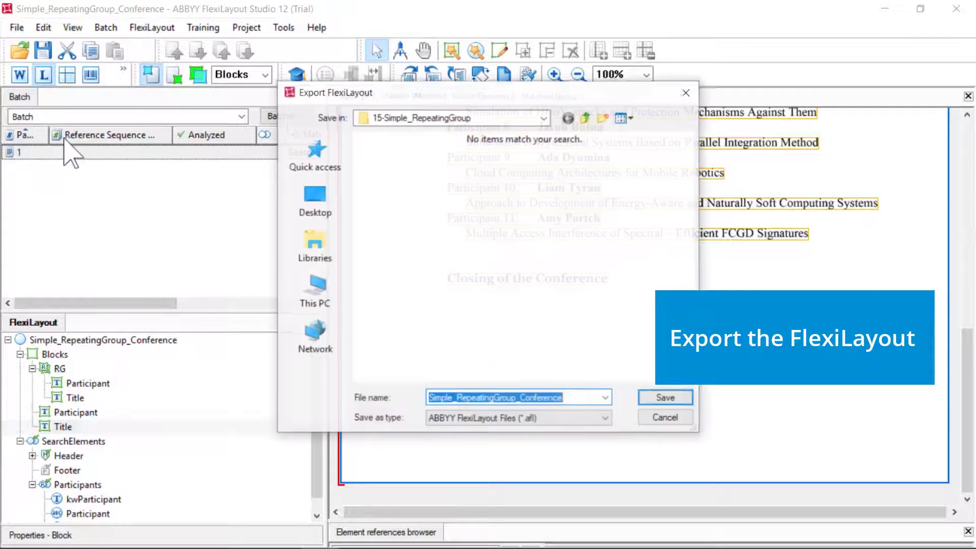
{"action": "left_click", "coordinate": [587, 117]}
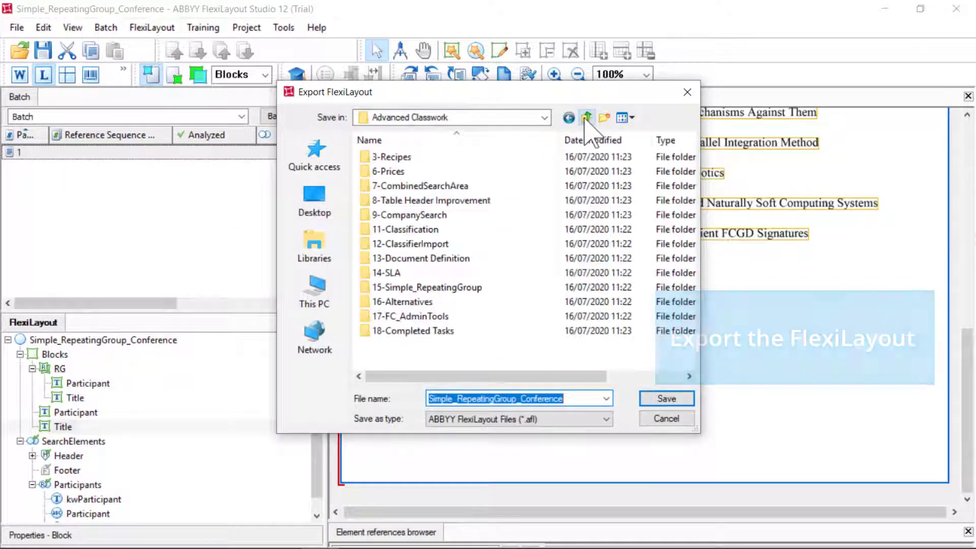
{"action": "left_click", "coordinate": [587, 118]}
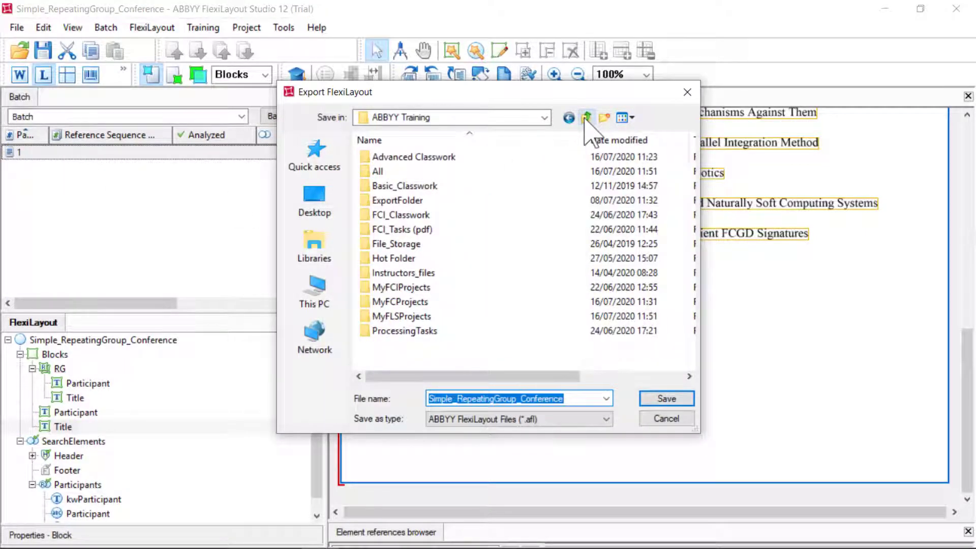
{"action": "double_click", "coordinate": [440, 316]}
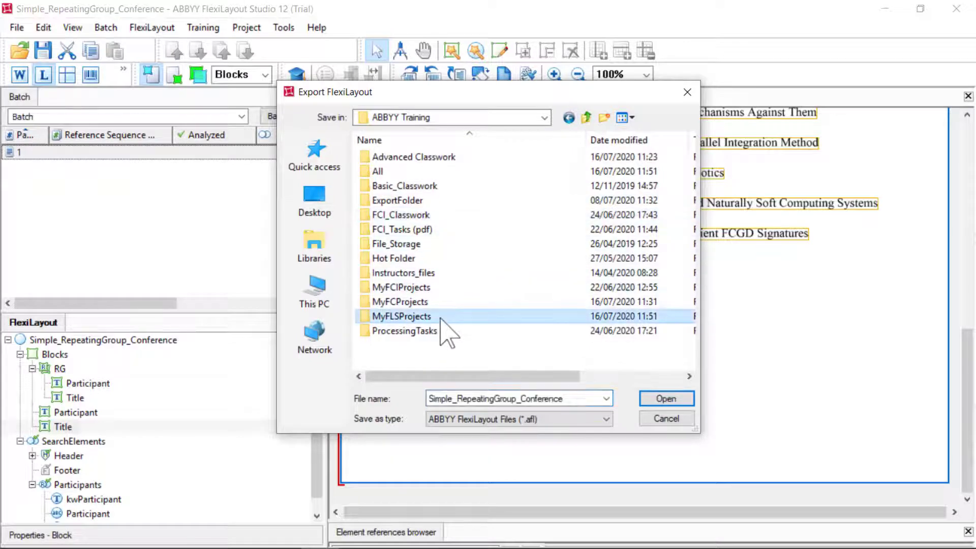
{"action": "double_click", "coordinate": [457, 157]}
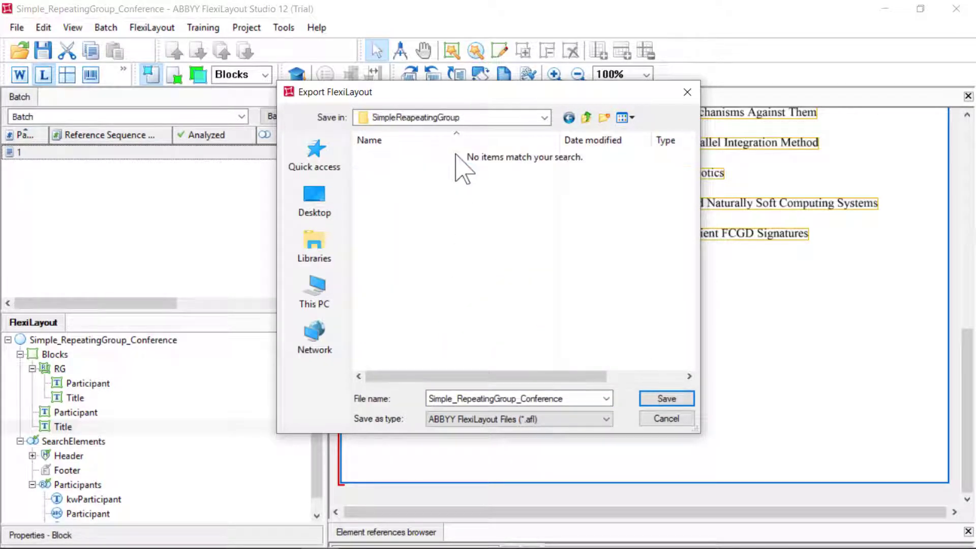
{"action": "left_click", "coordinate": [655, 399]}
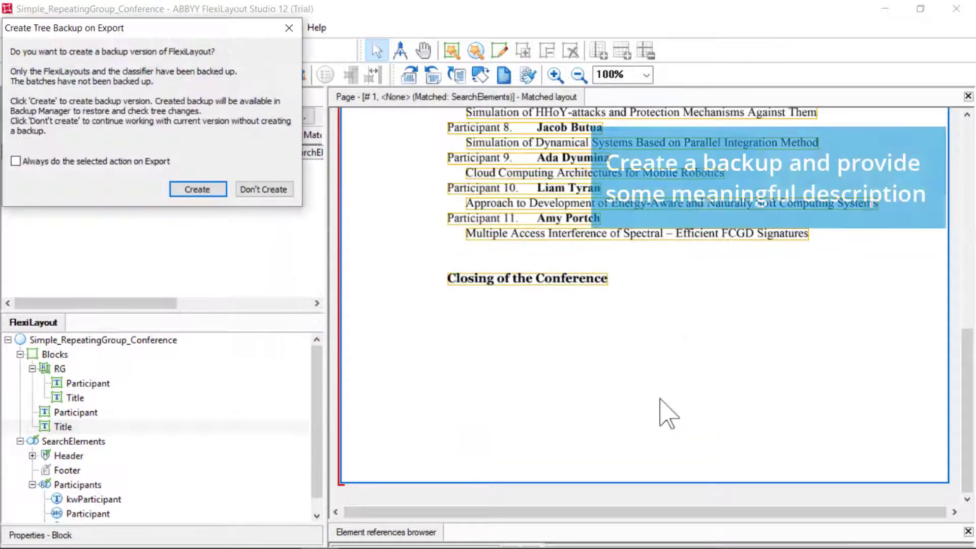
Create a backup version of the exported FlexiLayout with the comment "Description".
{"action": "left_click", "coordinate": [197, 189]}
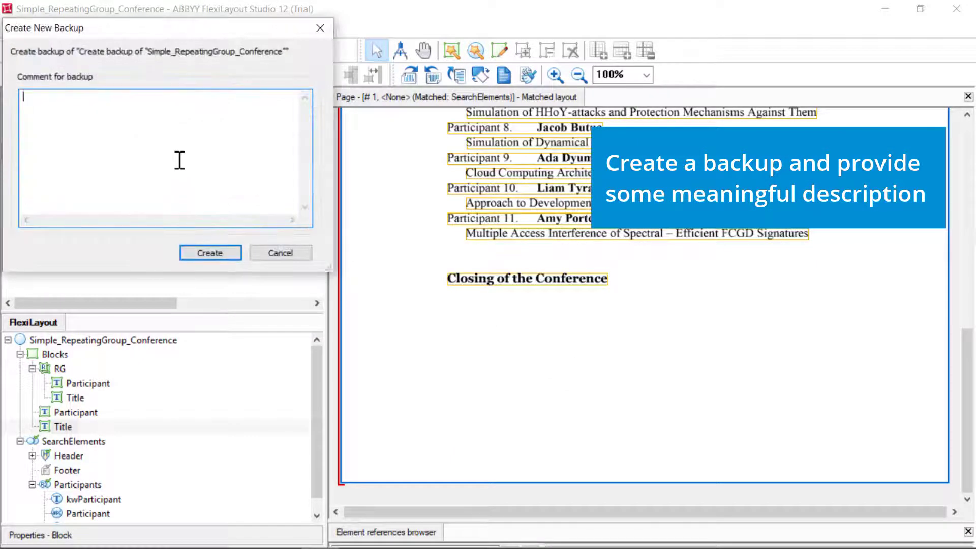
{"action": "type", "text": "Description"}
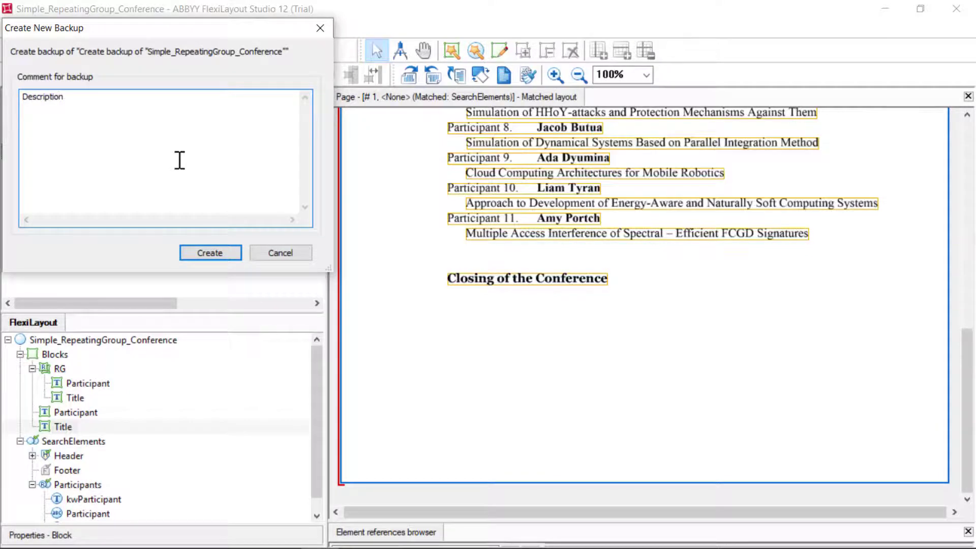
{"action": "left_click", "coordinate": [216, 252]}
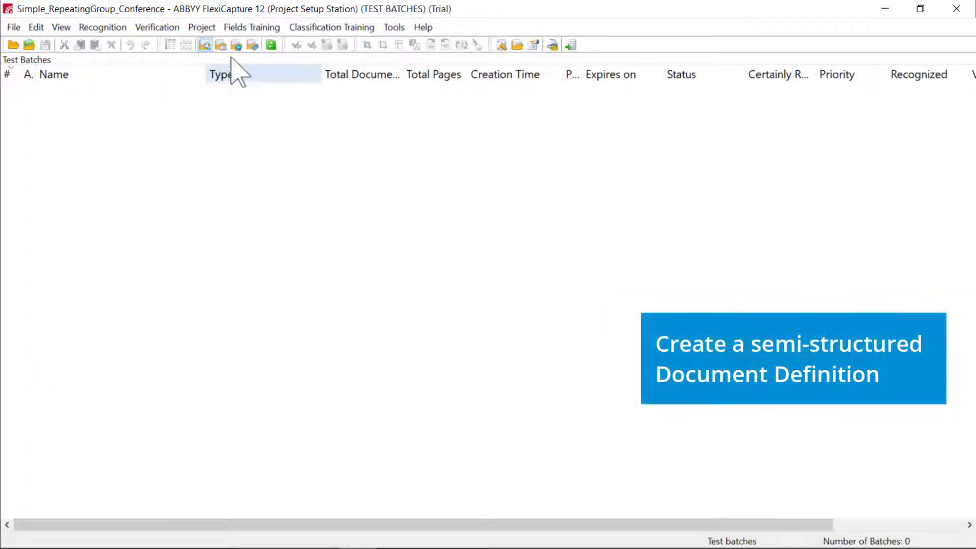
In the FlexiCapture Project Setup Station, start a new Document Definition for semi-structured or unstructured documents.
{"action": "left_click", "coordinate": [206, 28]}
{"action": "left_click", "coordinate": [214, 41]}
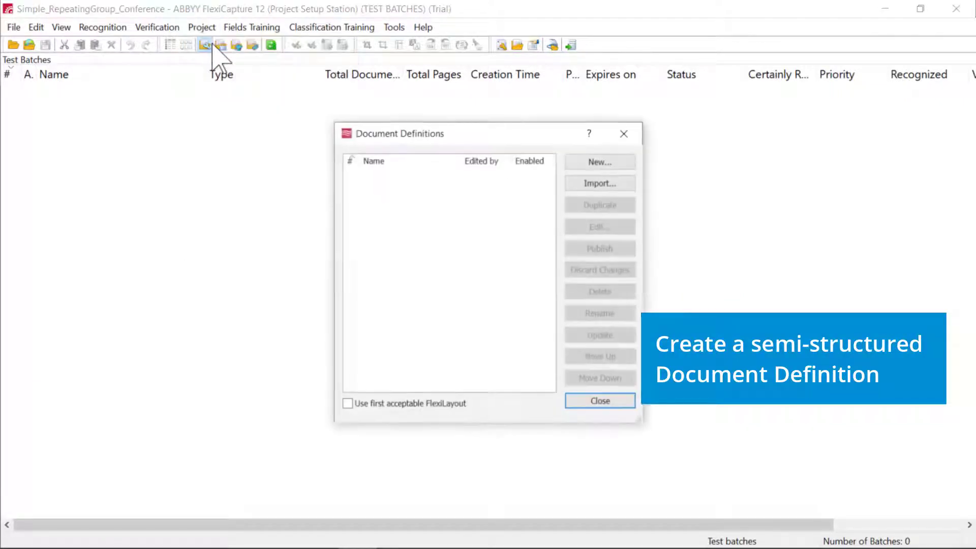
{"action": "left_click", "coordinate": [608, 166]}
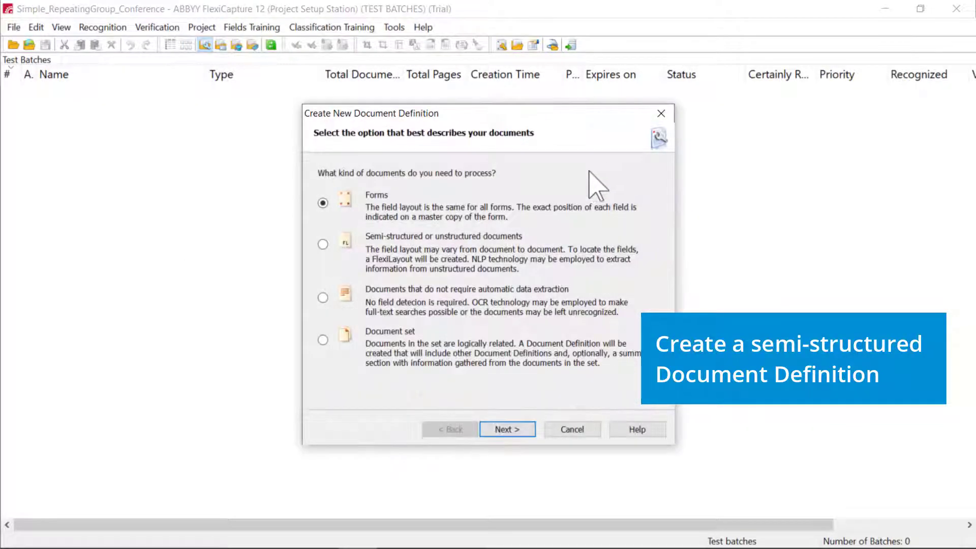
{"action": "left_click", "coordinate": [323, 244]}
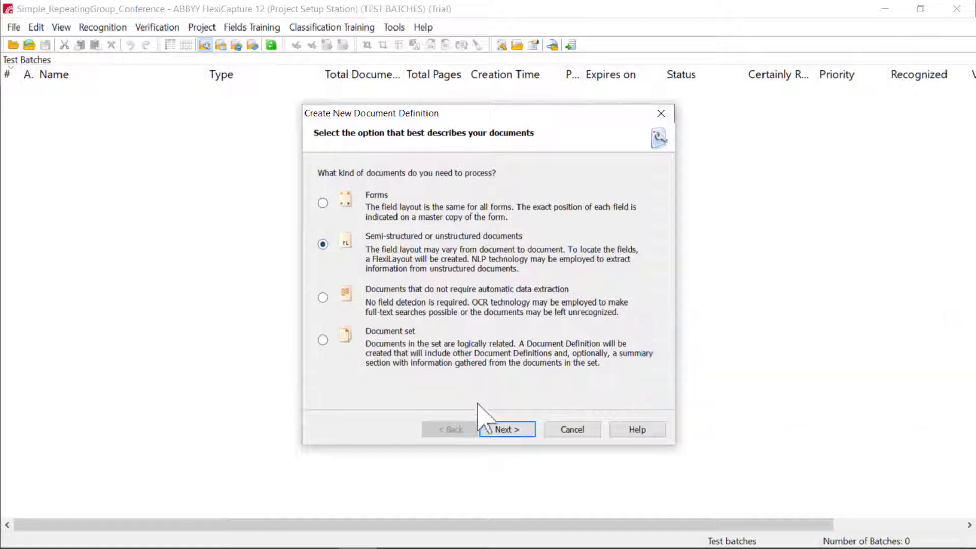
{"action": "left_click", "coordinate": [507, 430]}
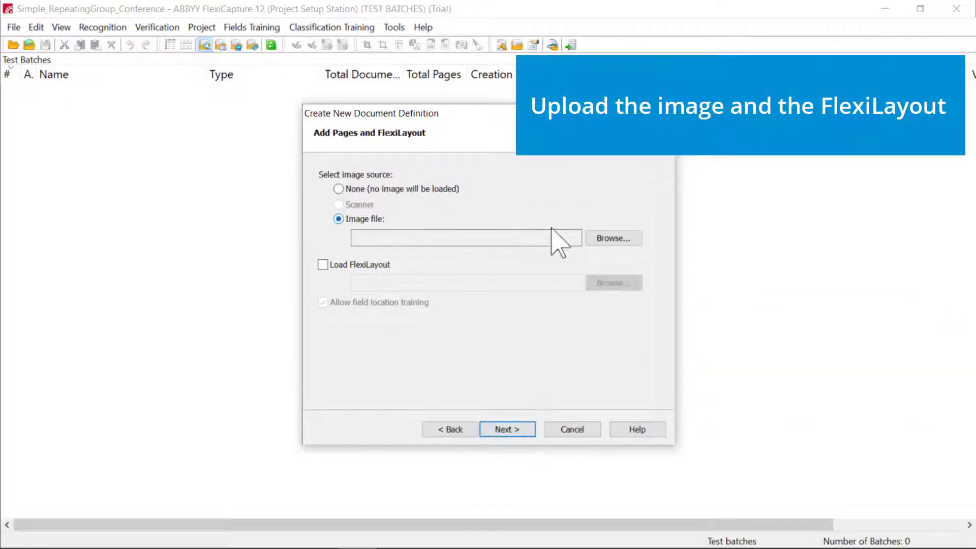
Load the Conference Program image from the 15-Simple_RepeatingGroup folder as the Document Definition's image source.
{"action": "left_click", "coordinate": [610, 239]}
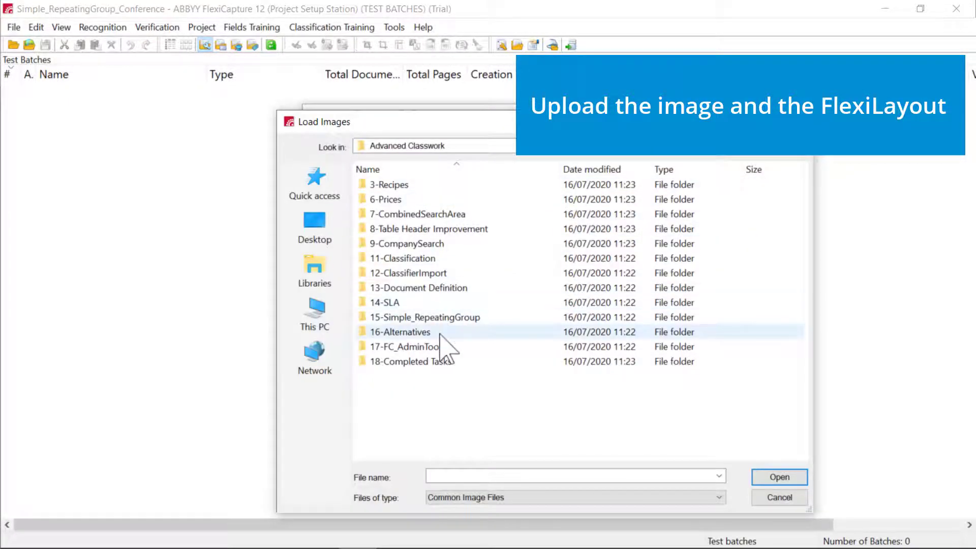
{"action": "double_click", "coordinate": [463, 317]}
{"action": "left_click", "coordinate": [429, 214]}
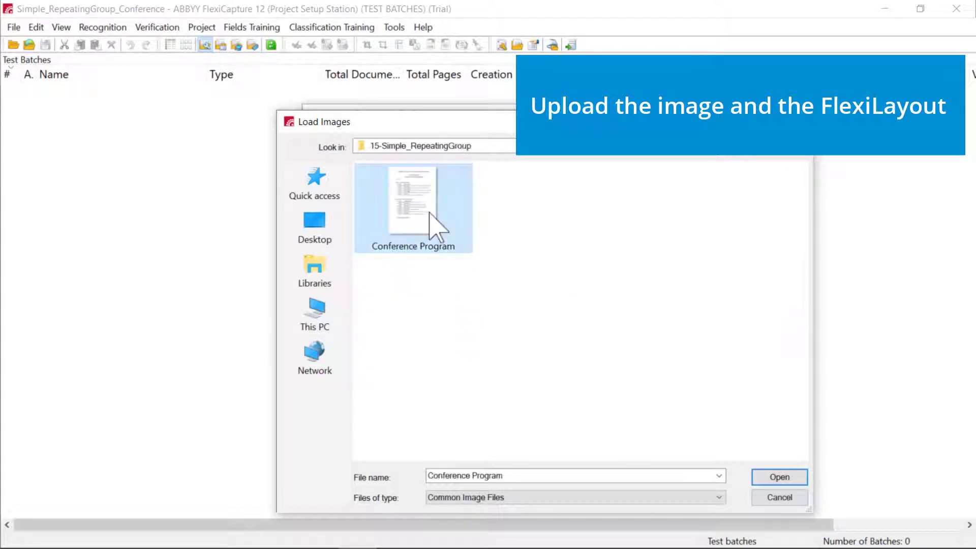
{"action": "left_click", "coordinate": [780, 477]}
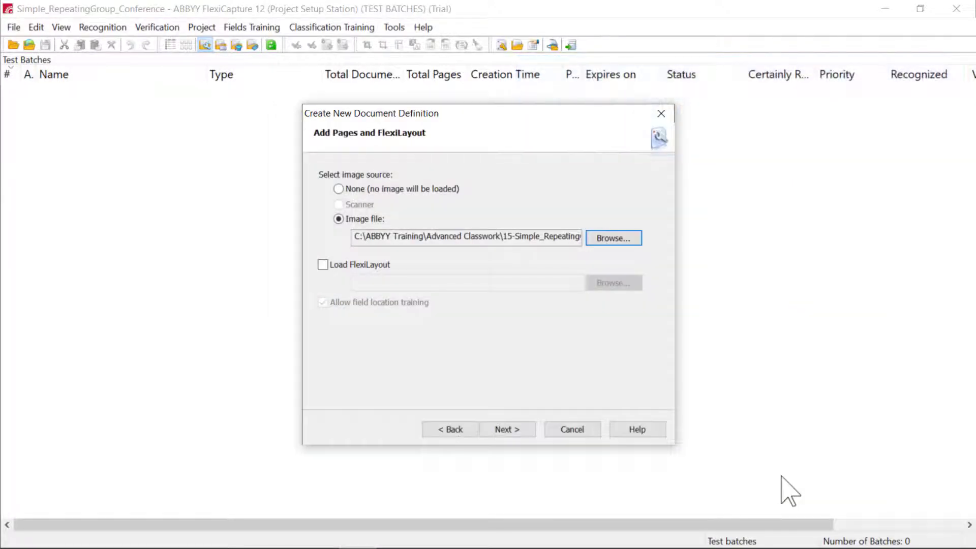
Load the Simple_RepeatingGroup_Conference FlexiLayout from the SimpleReapeatingGroup folder under ABBYY Training\MyFLSProjects into the new Document Definition.
{"action": "left_click", "coordinate": [323, 265]}
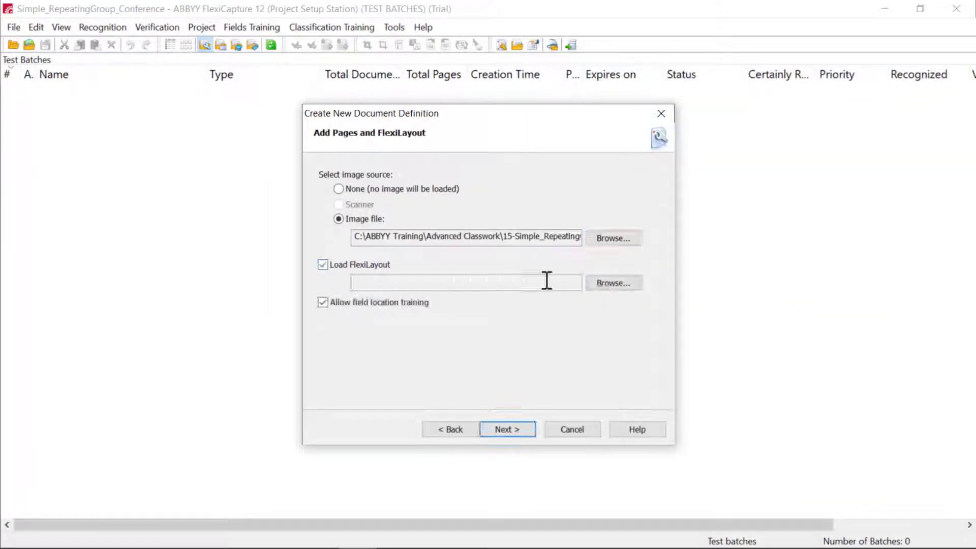
{"action": "left_click", "coordinate": [612, 283]}
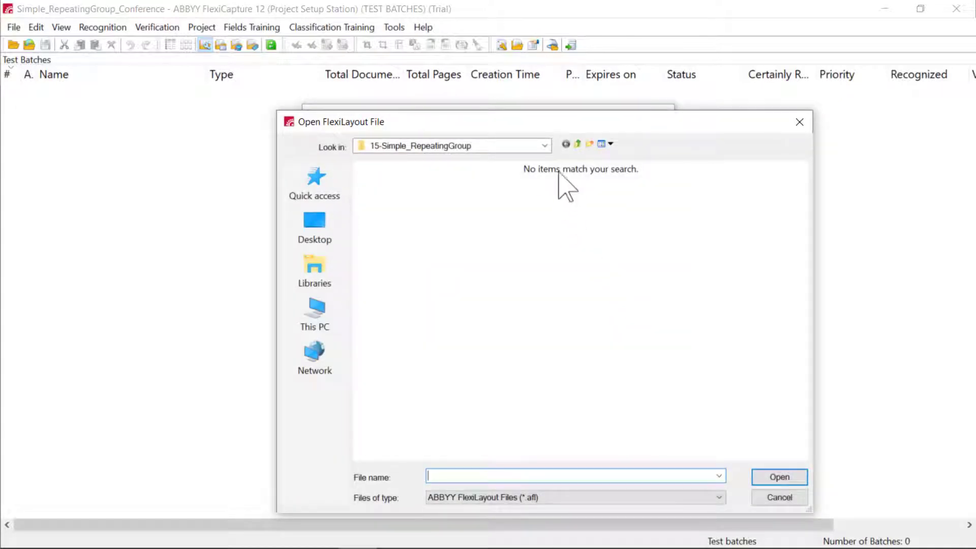
{"action": "left_click", "coordinate": [577, 144]}
{"action": "left_click", "coordinate": [578, 145]}
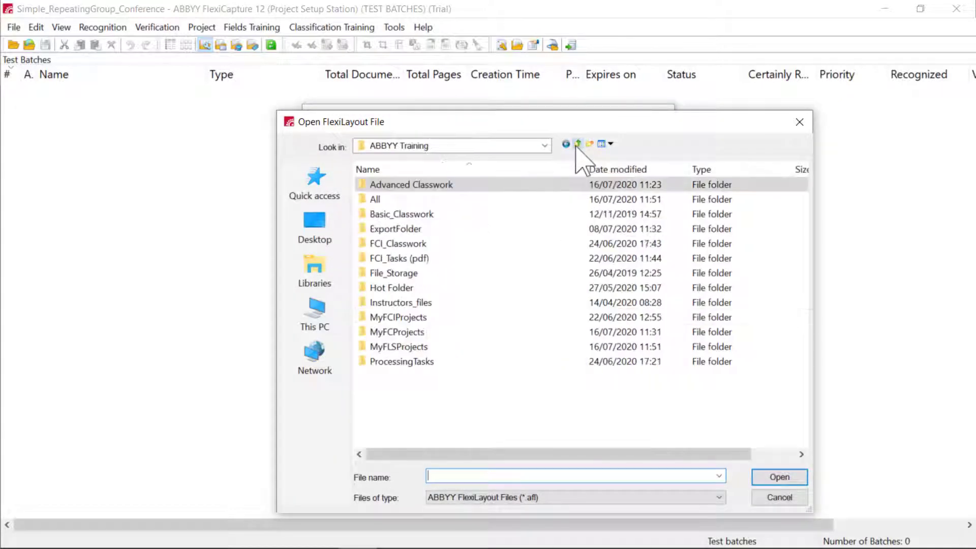
{"action": "double_click", "coordinate": [442, 347]}
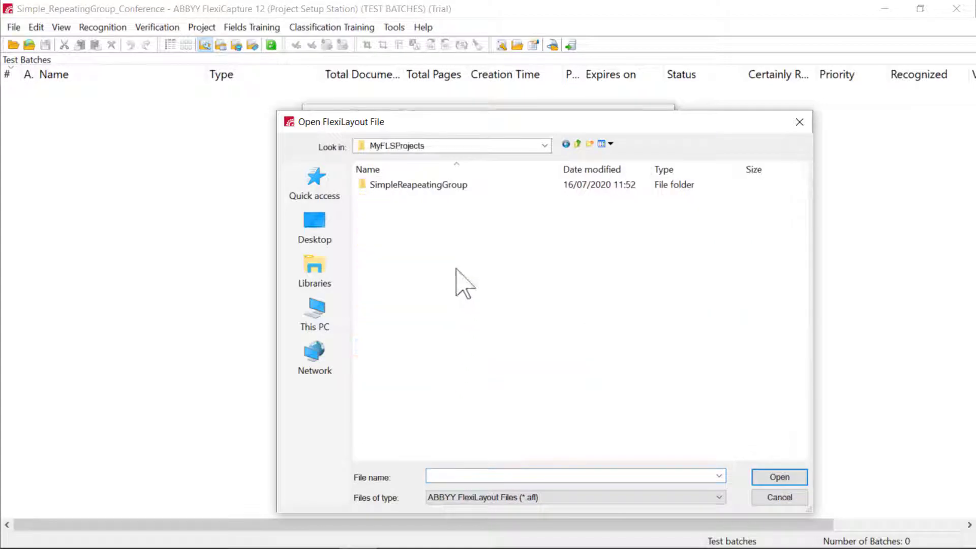
{"action": "double_click", "coordinate": [462, 186]}
{"action": "left_click", "coordinate": [462, 186]}
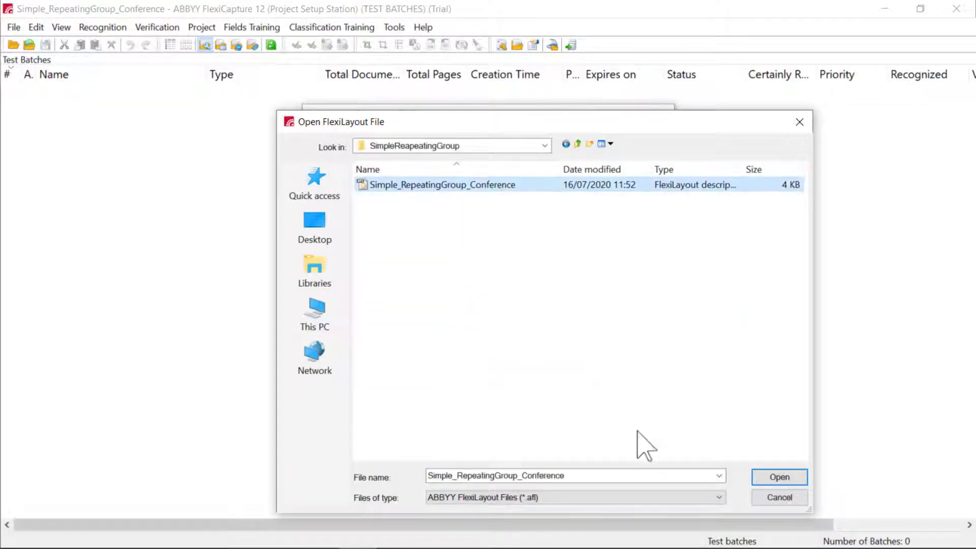
{"action": "left_click", "coordinate": [767, 478]}
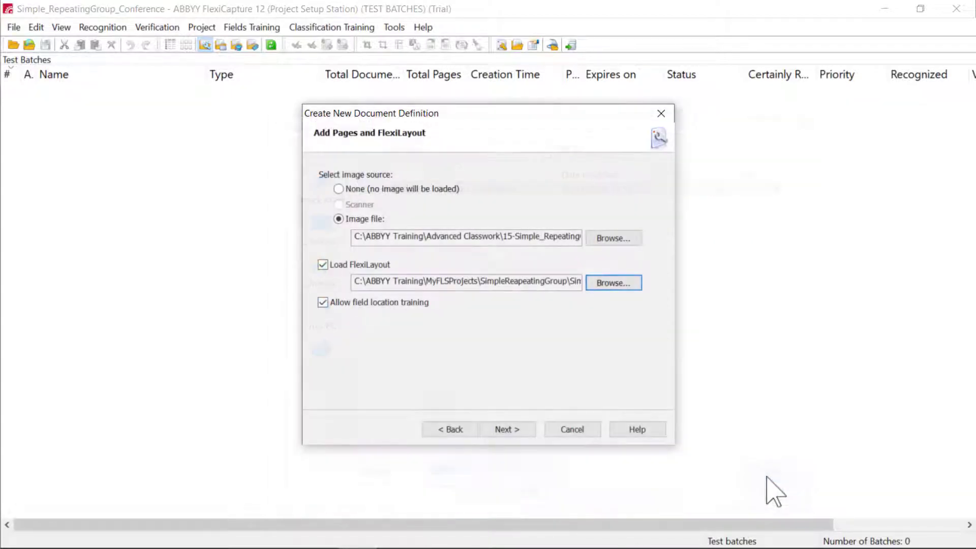
Name the Document Definition "Conference Participants" and finish creating it.
{"action": "left_click", "coordinate": [505, 430]}
{"action": "type", "text": "C"}
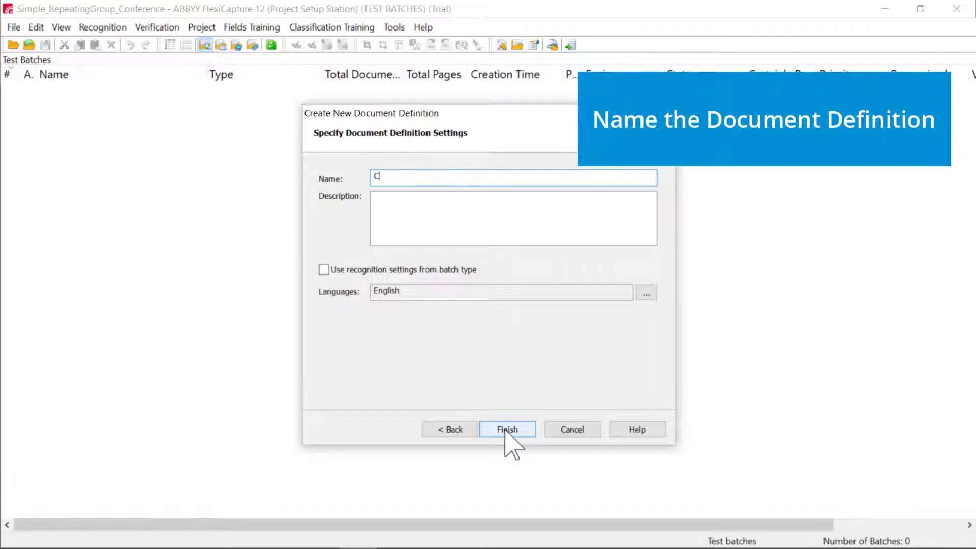
{"action": "type", "text": "onference Participants"}
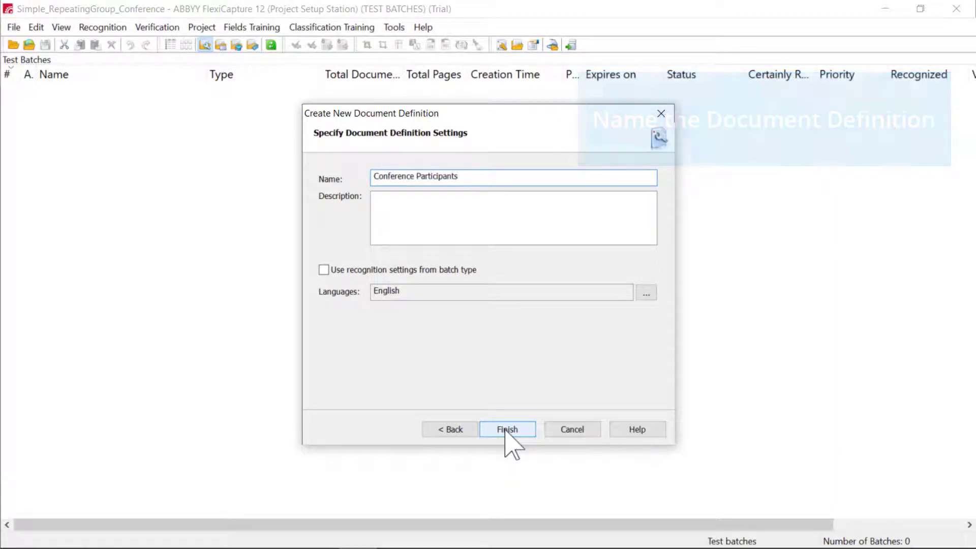
{"action": "left_click", "coordinate": [505, 429]}
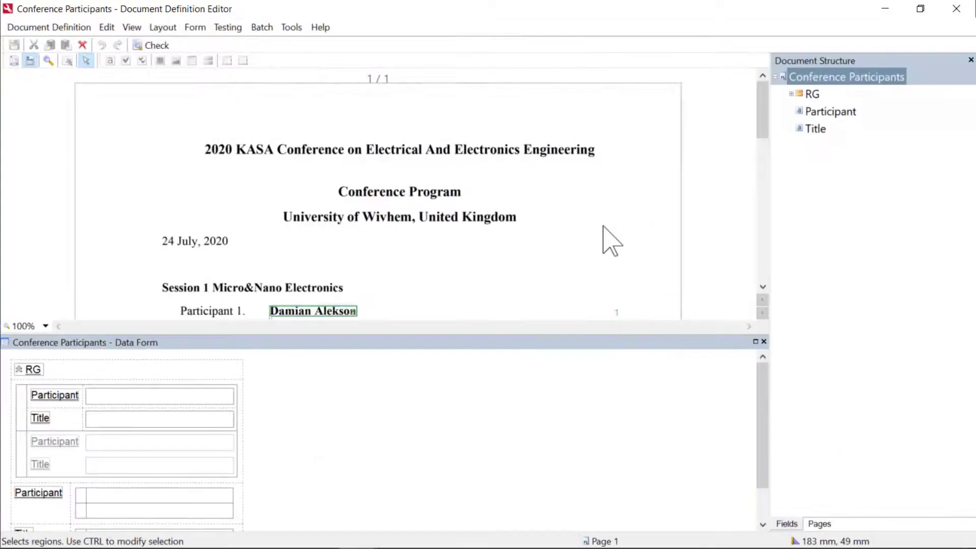
Run the Document Definition test and review the extracted RG, Participant and Title fields through the end of the form.
{"action": "left_click", "coordinate": [228, 28]}
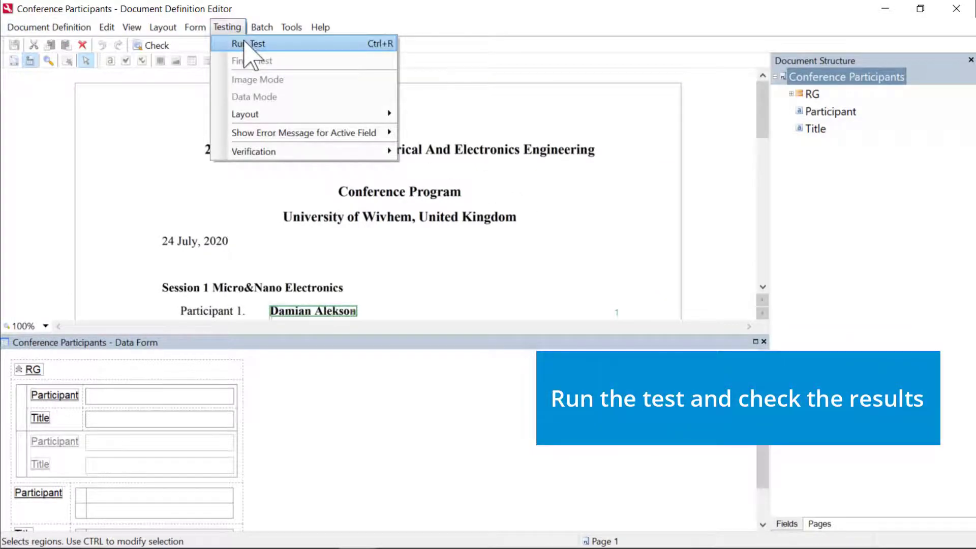
{"action": "left_click", "coordinate": [248, 45]}
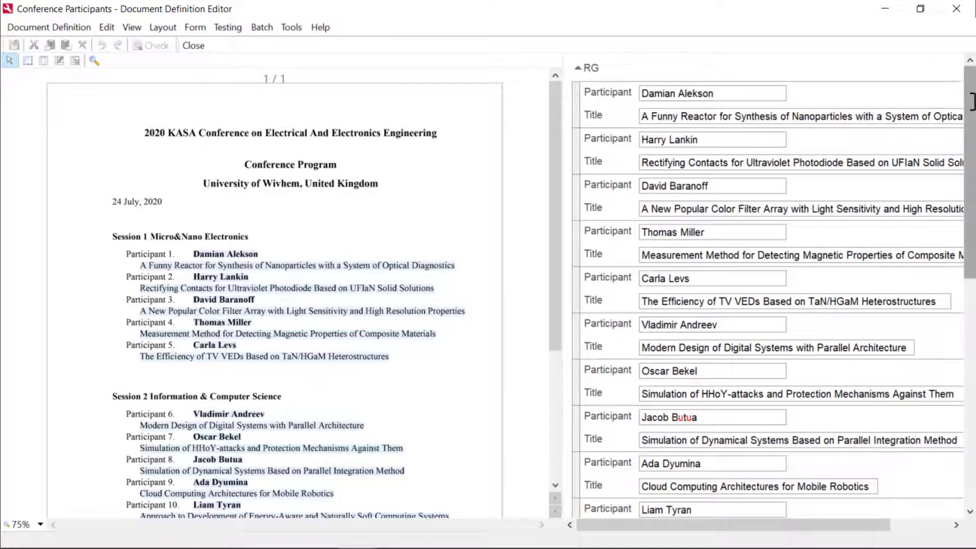
{"action": "left_click_drag", "start_coordinate": [969, 94], "coordinate": [971, 345]}
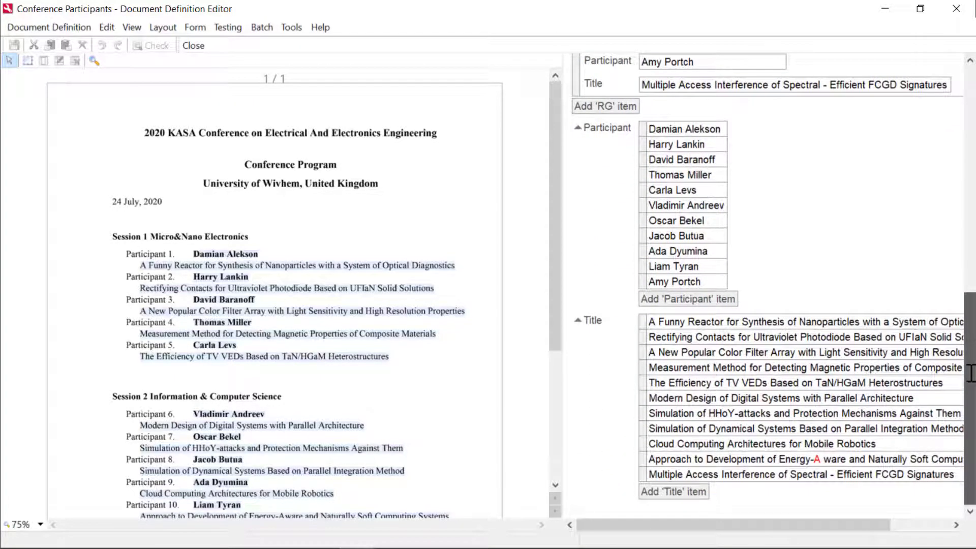